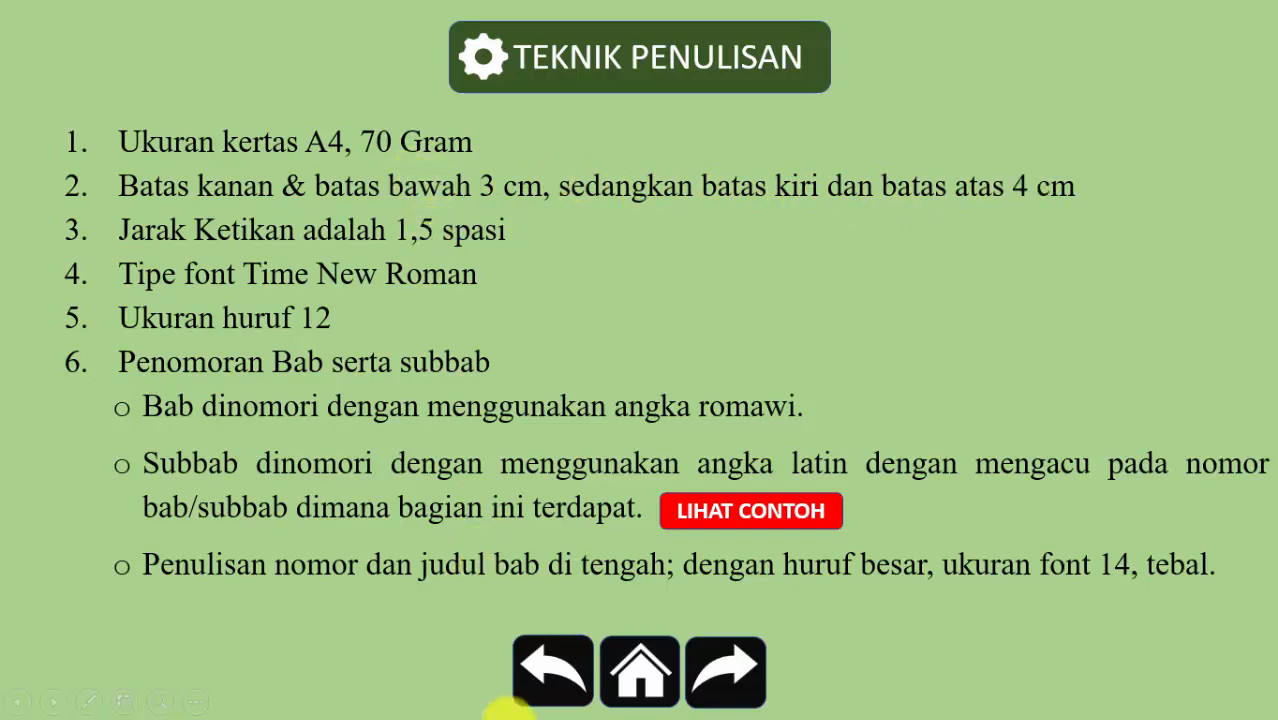
# Switch to the blank Word document and set its paper size to A4 (210 x 297 mm).
pyautogui.hotkey('alt', 'Tab')
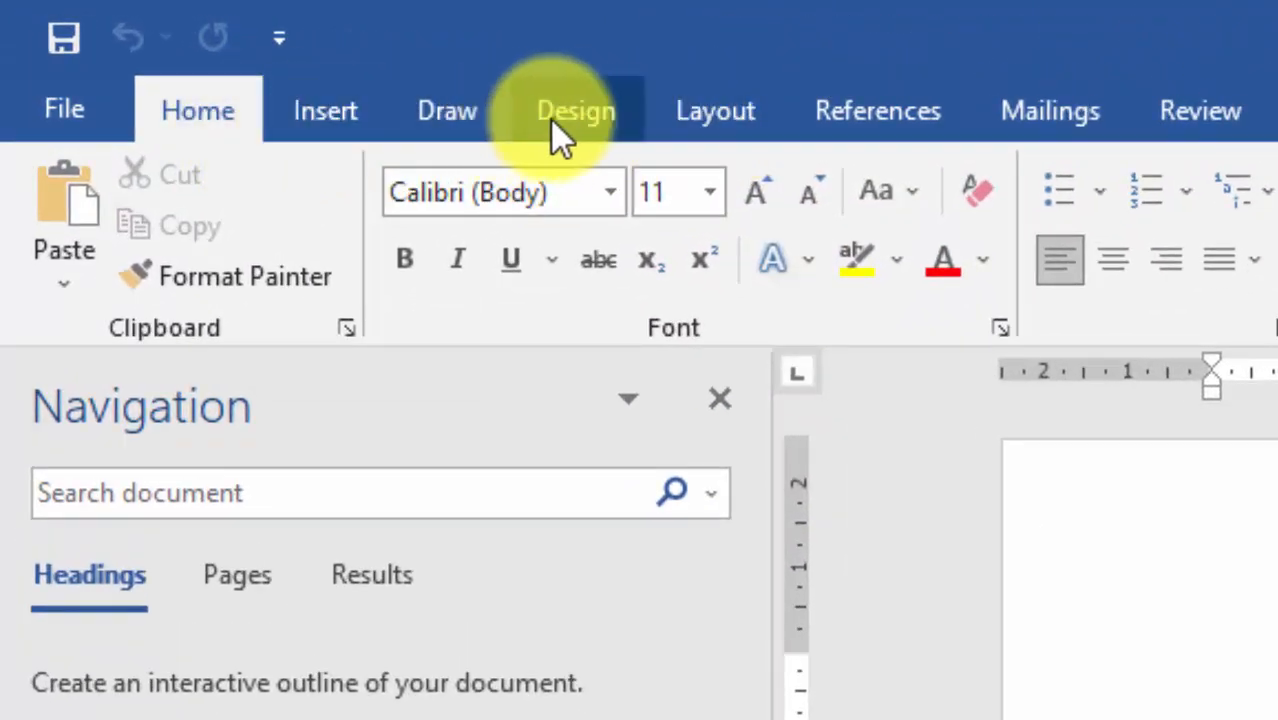
pyautogui.click(702, 113)
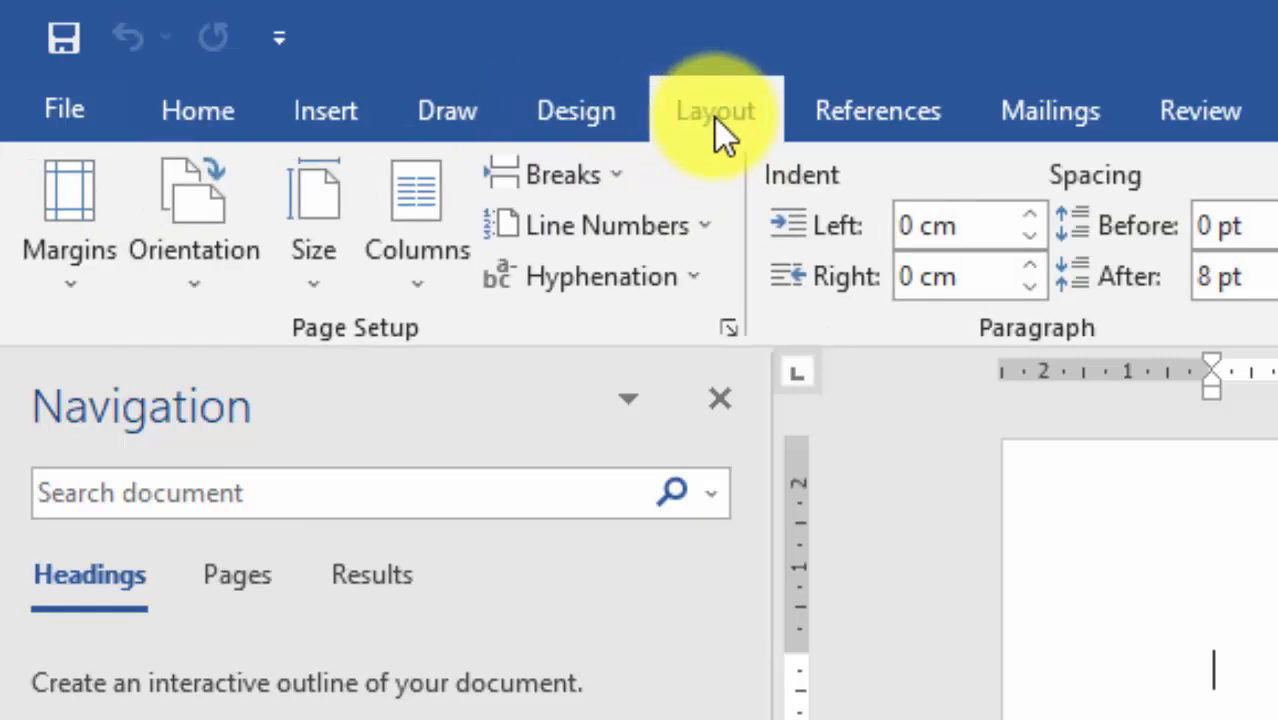
pyautogui.click(339, 288)
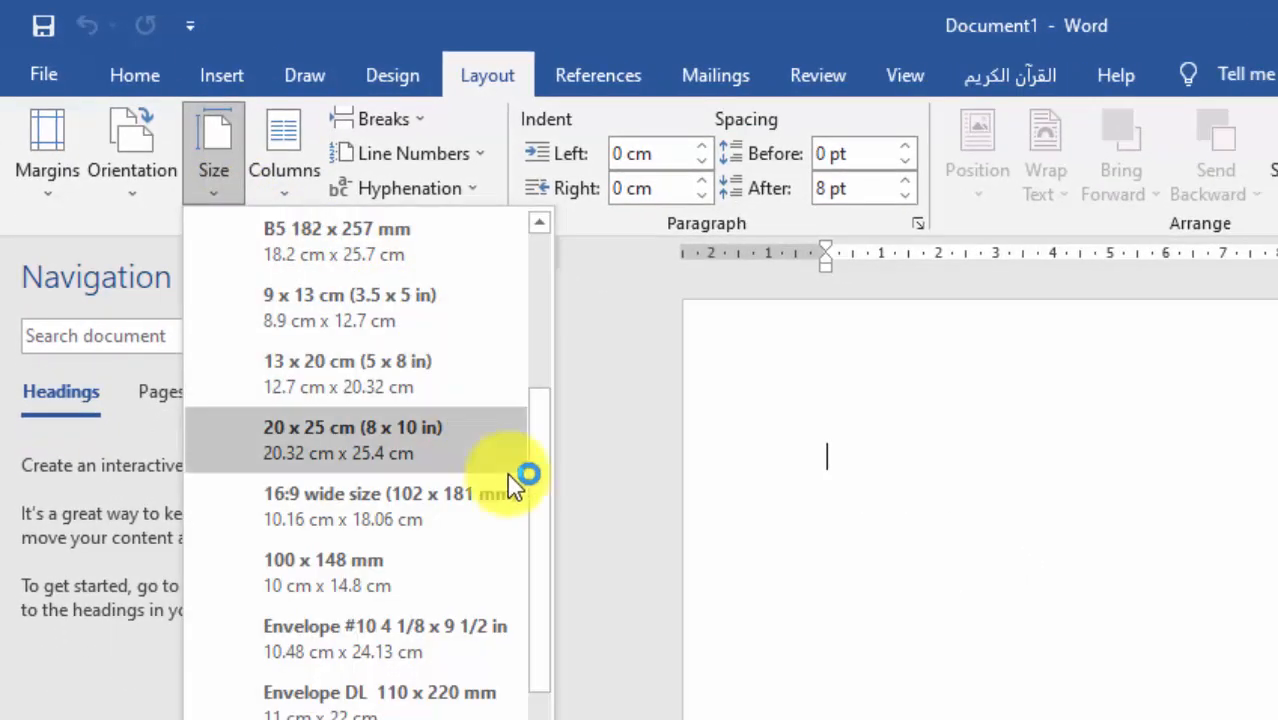
pyautogui.moveTo(539, 520); pyautogui.dragTo(537, 336)
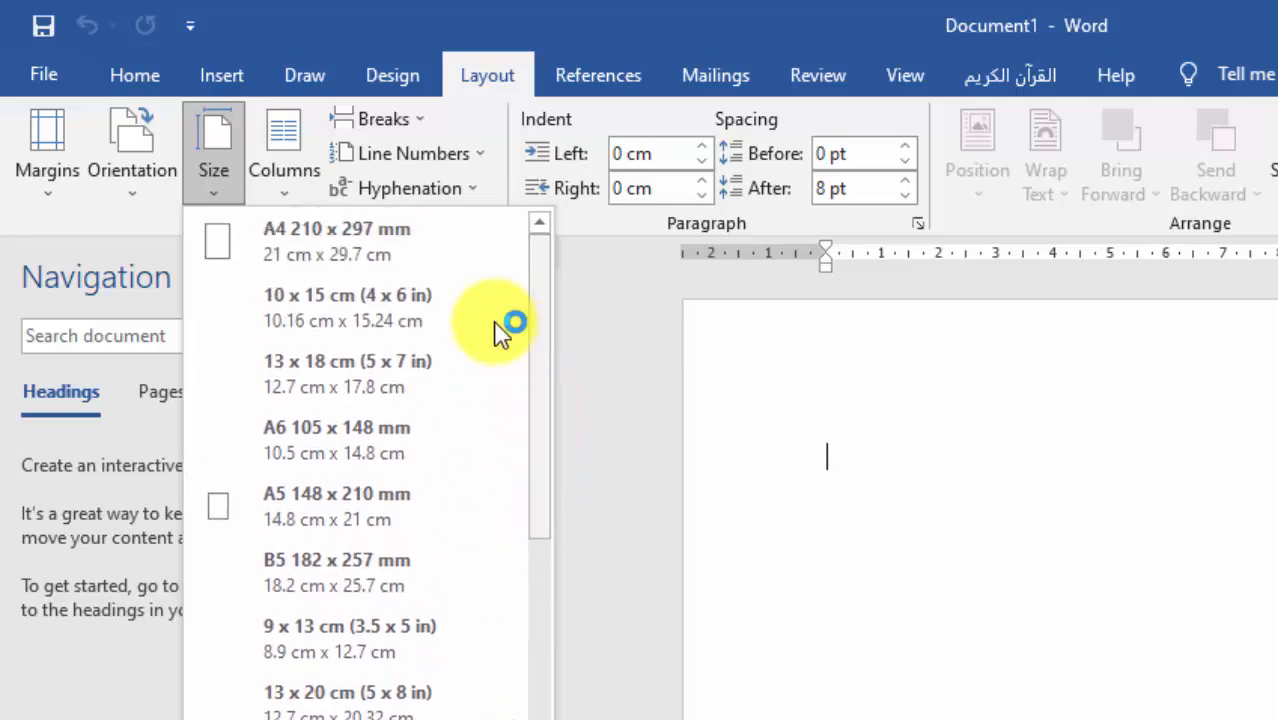
pyautogui.click(406, 262)
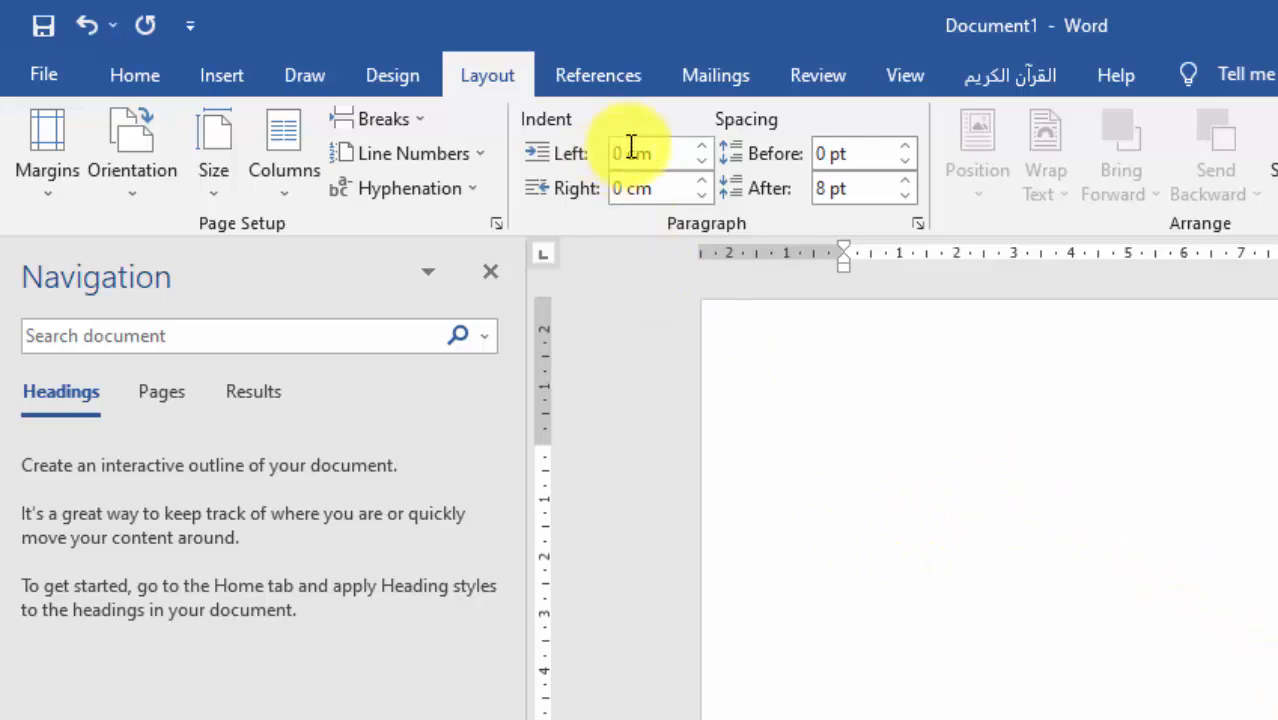
# Display the gridlines on the document page.
pyautogui.click(898, 88)
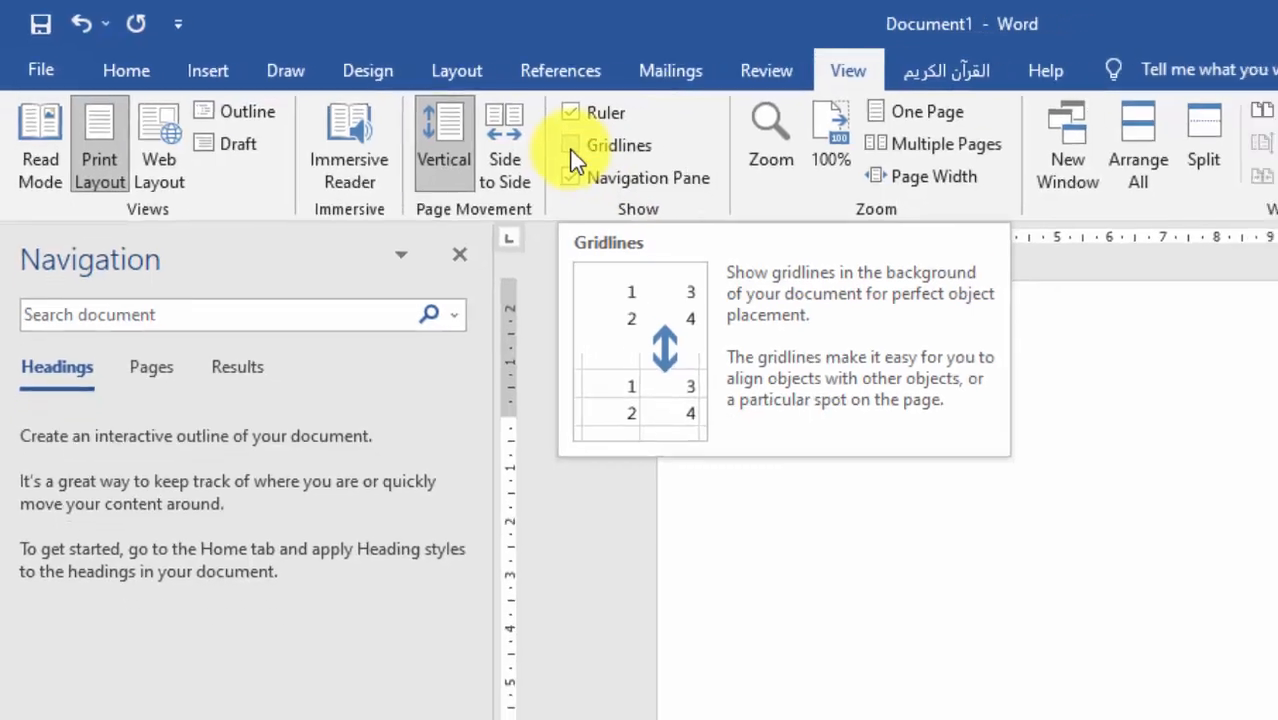
pyautogui.click(609, 158)
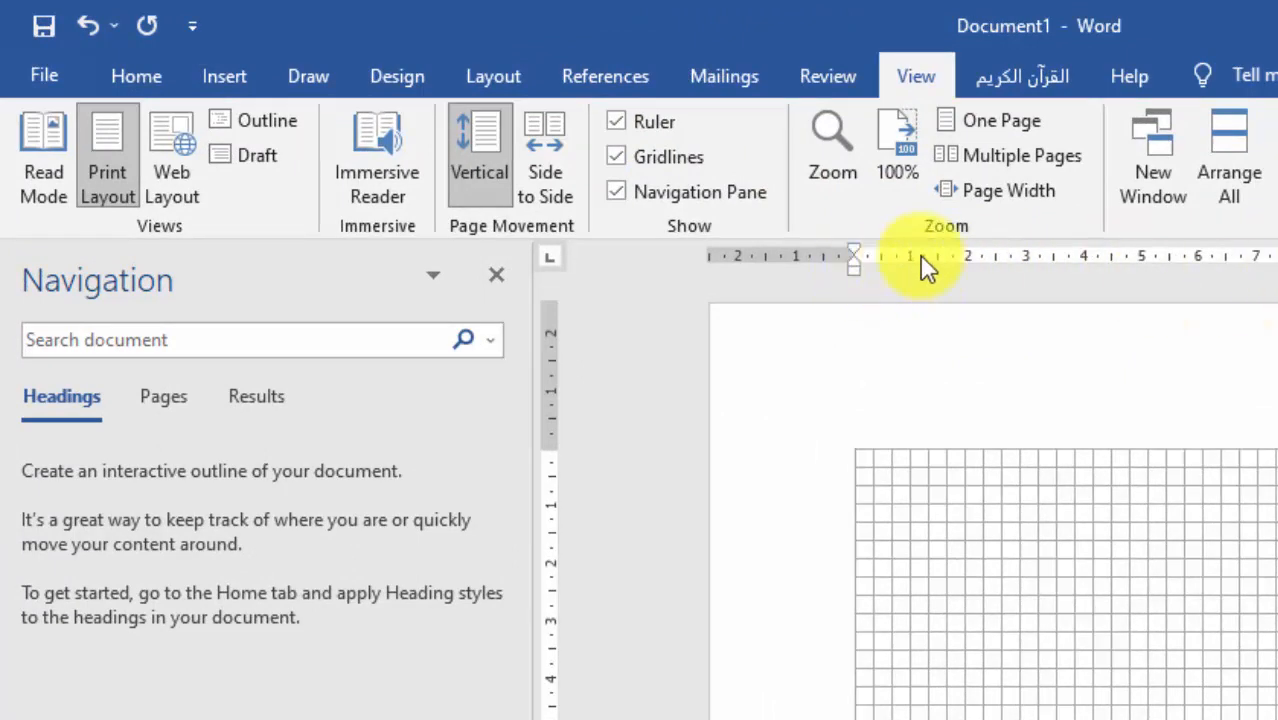
# Hide and restore the ruler, and do the same with the Navigation pane.
pyautogui.click(618, 125)
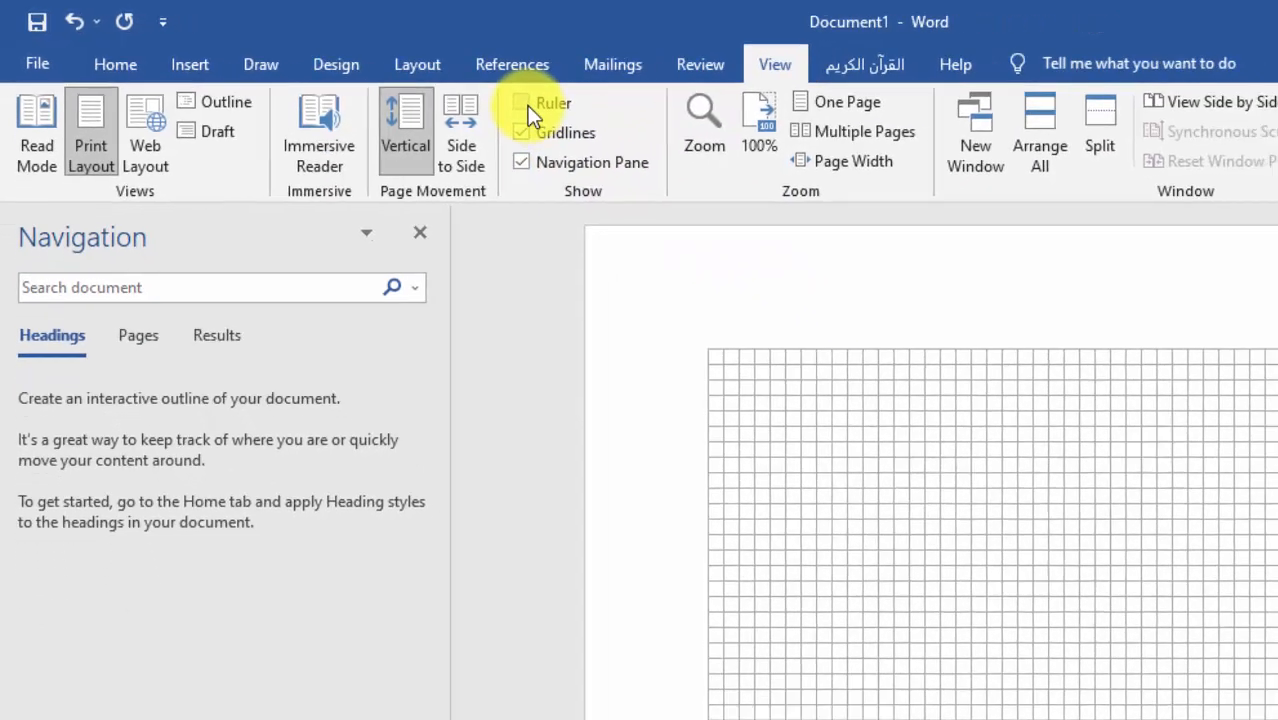
pyautogui.click(616, 122)
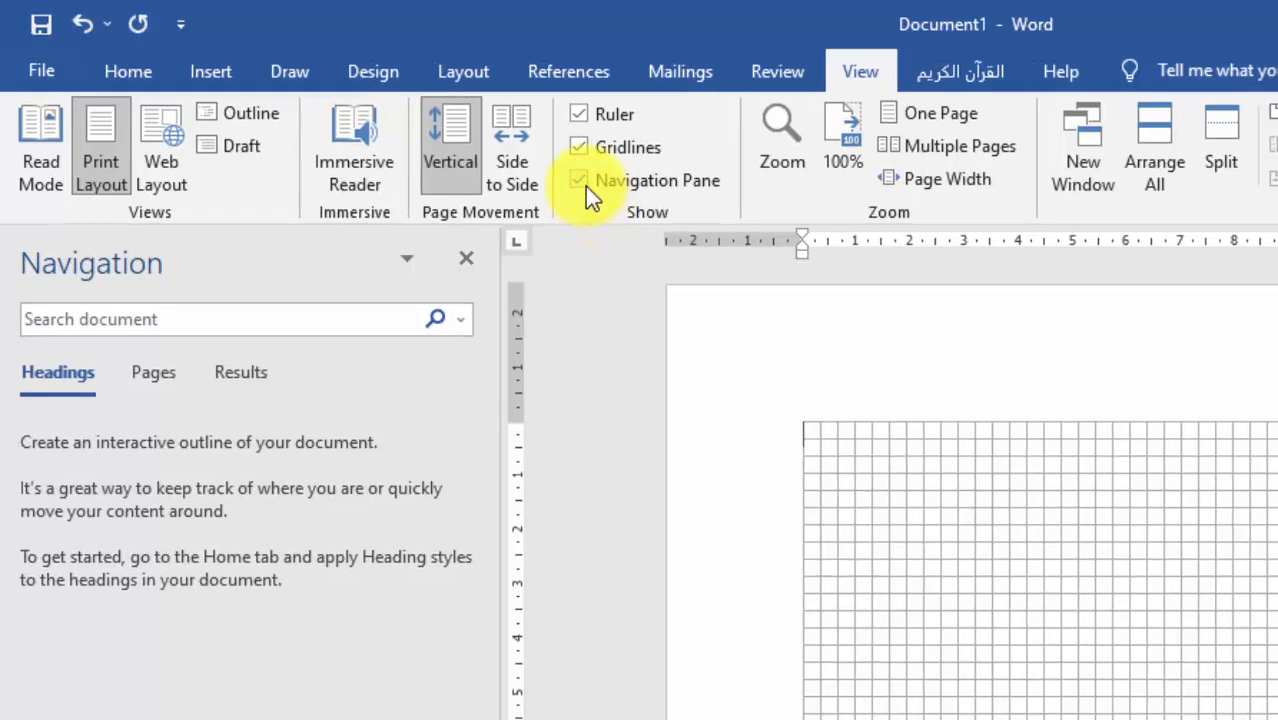
pyautogui.click(585, 186)
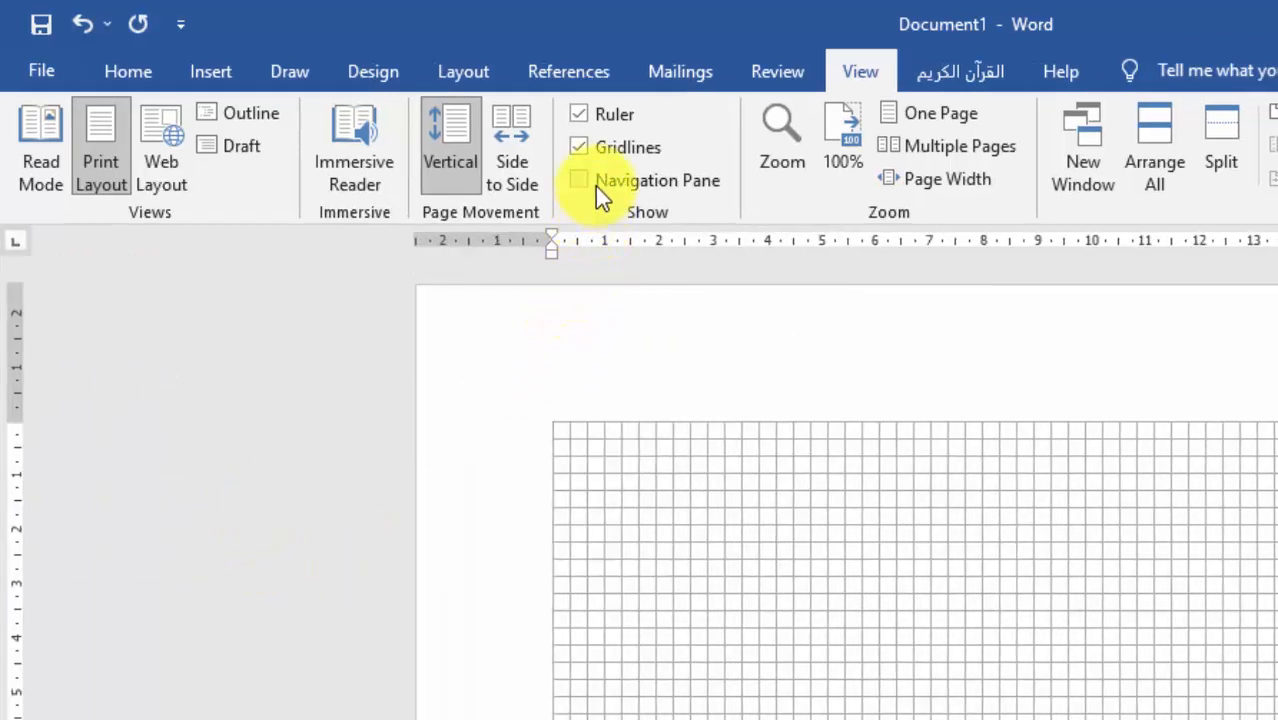
pyautogui.click(584, 183)
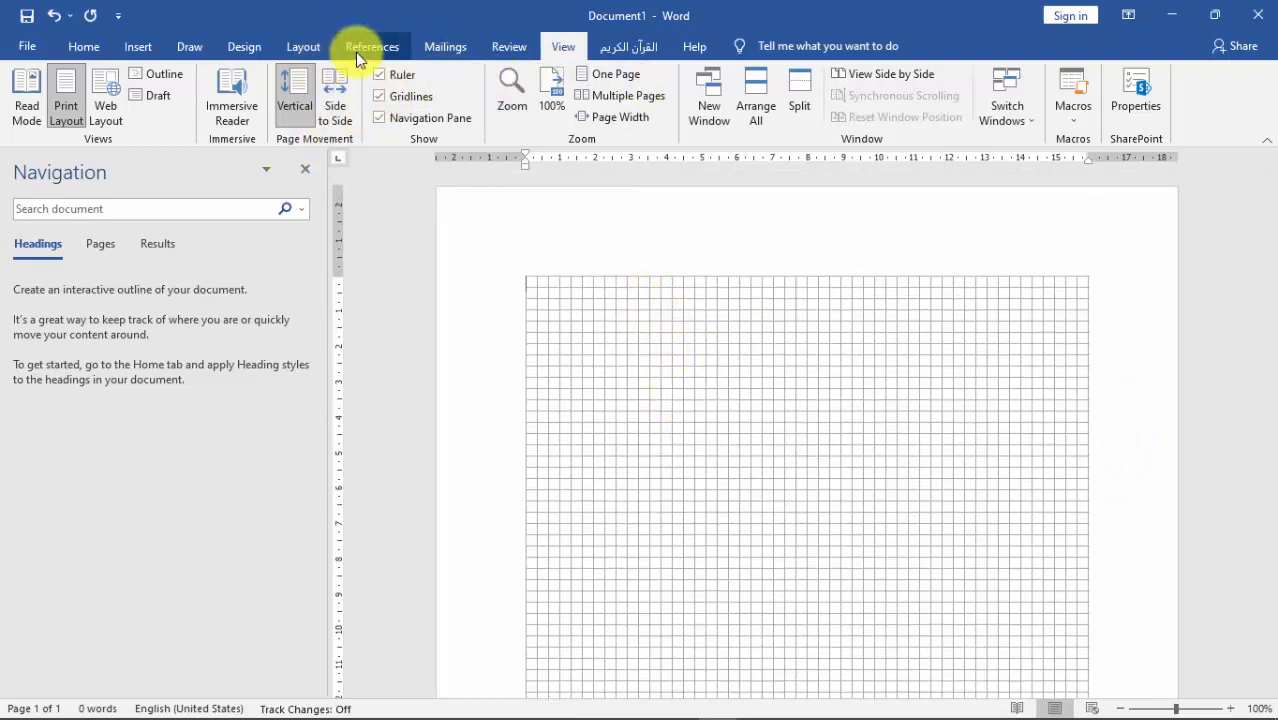
# Open the custom margin settings and check the required page margins in the PowerPoint slide show before returning to Word.
pyautogui.click(313, 46)
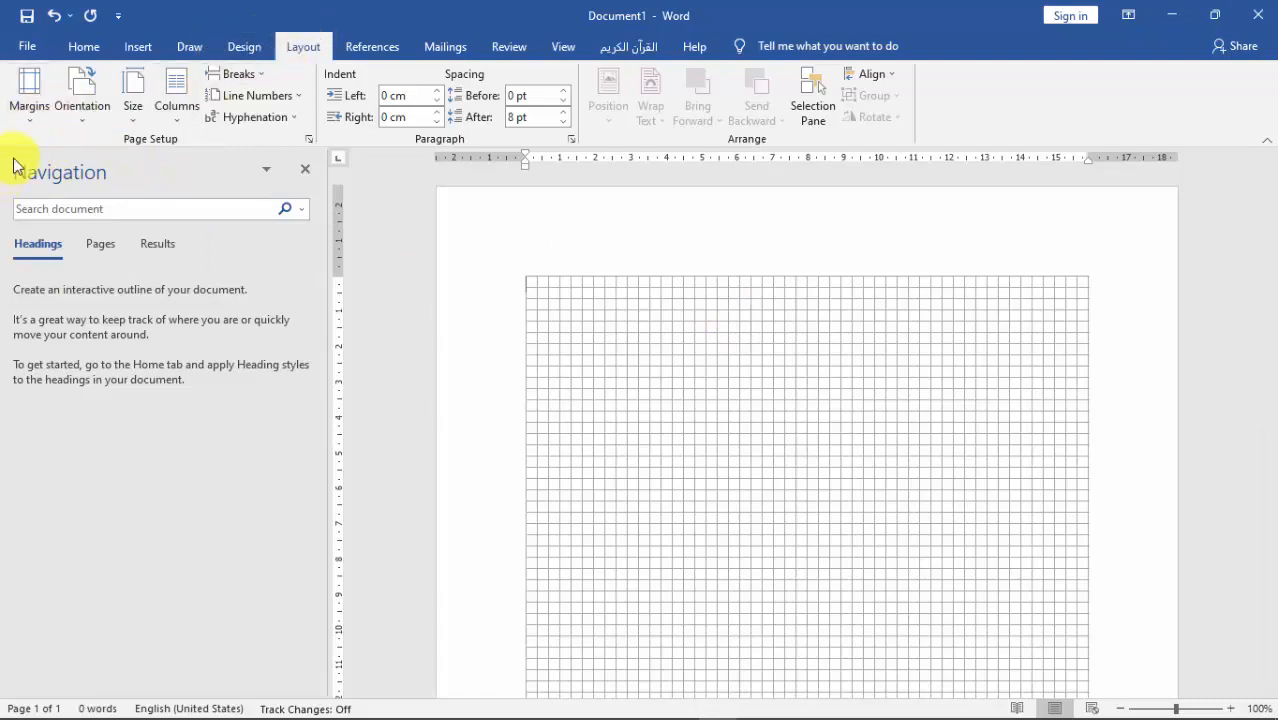
pyautogui.click(28, 122)
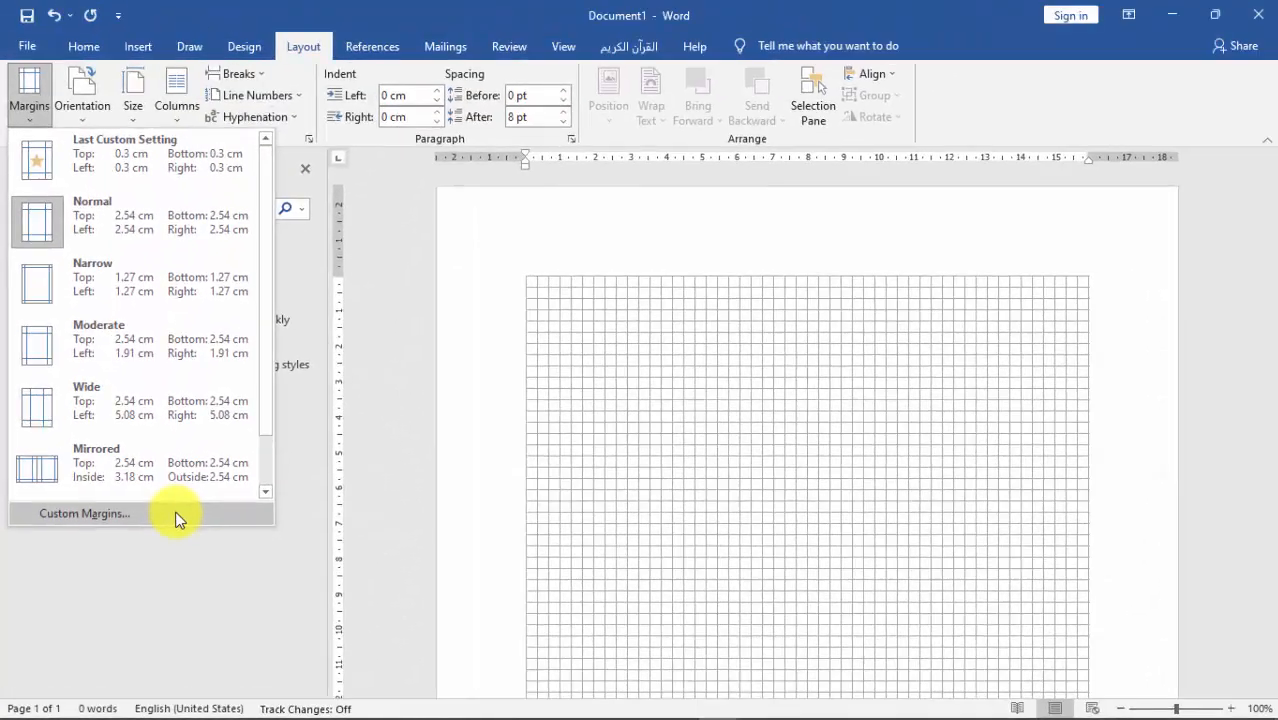
pyautogui.click(175, 515)
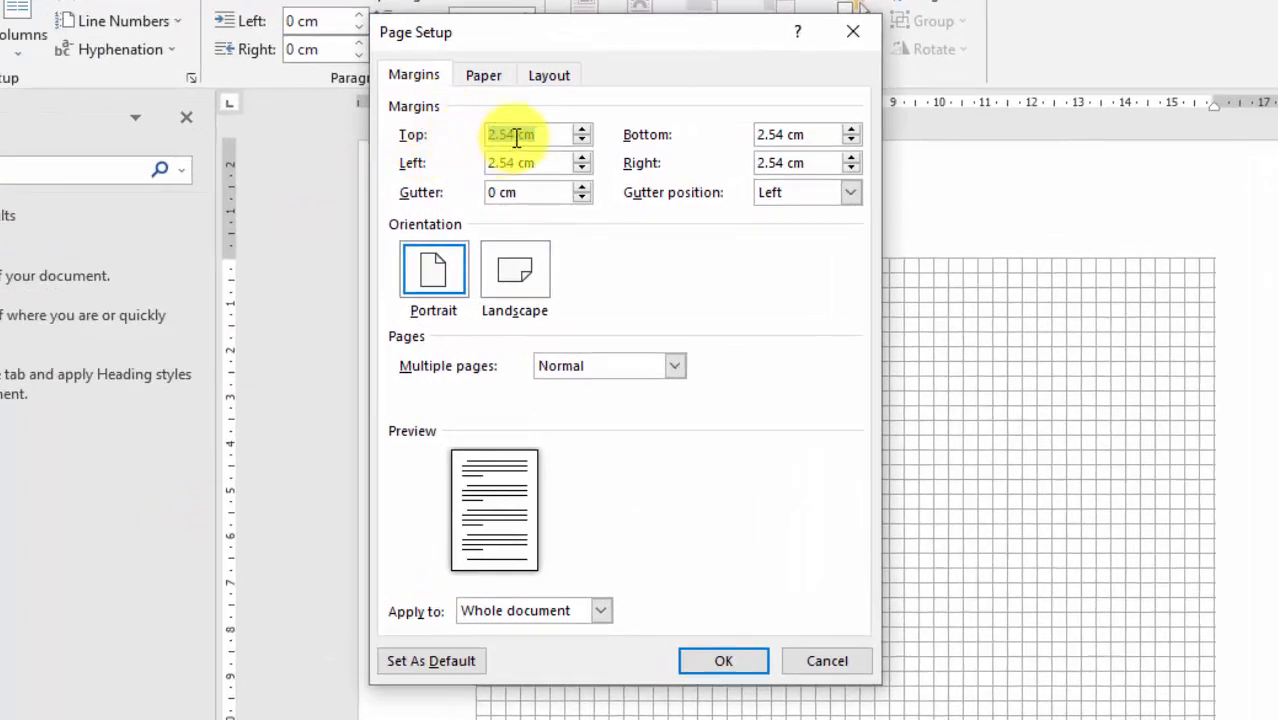
pyautogui.doubleClick(516, 137)
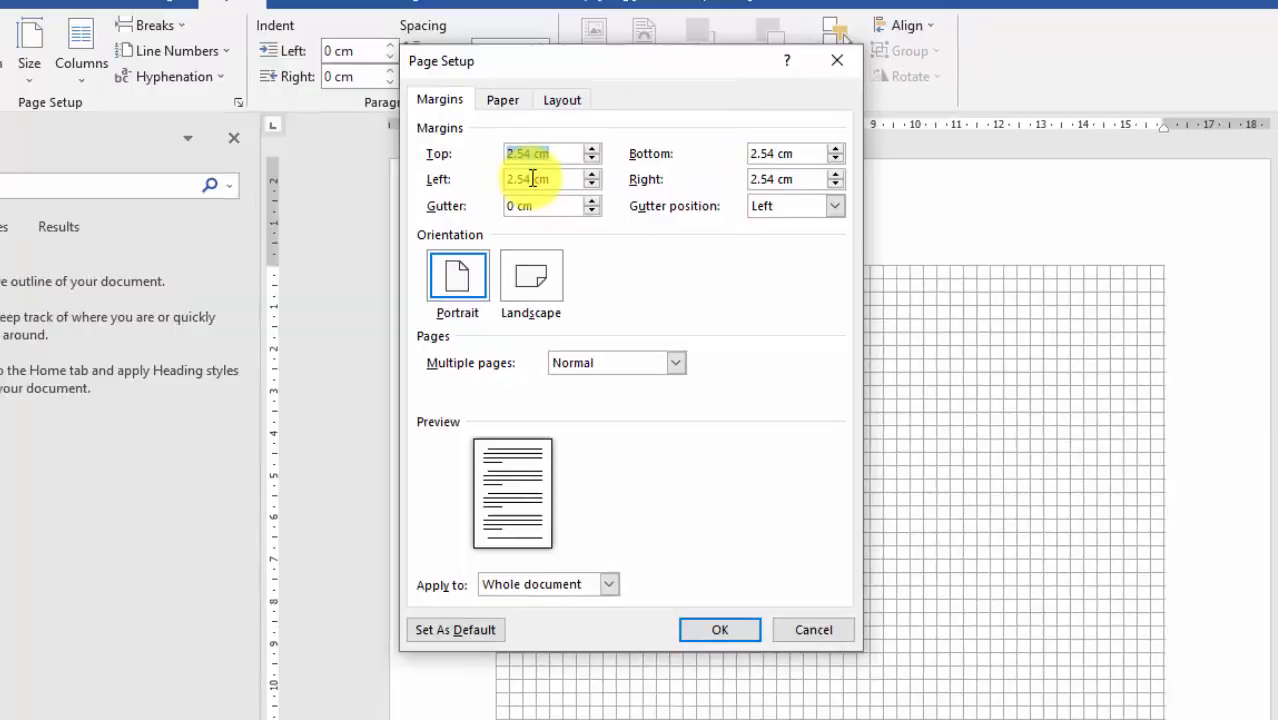
pyautogui.hotkey('alt', 'Tab')
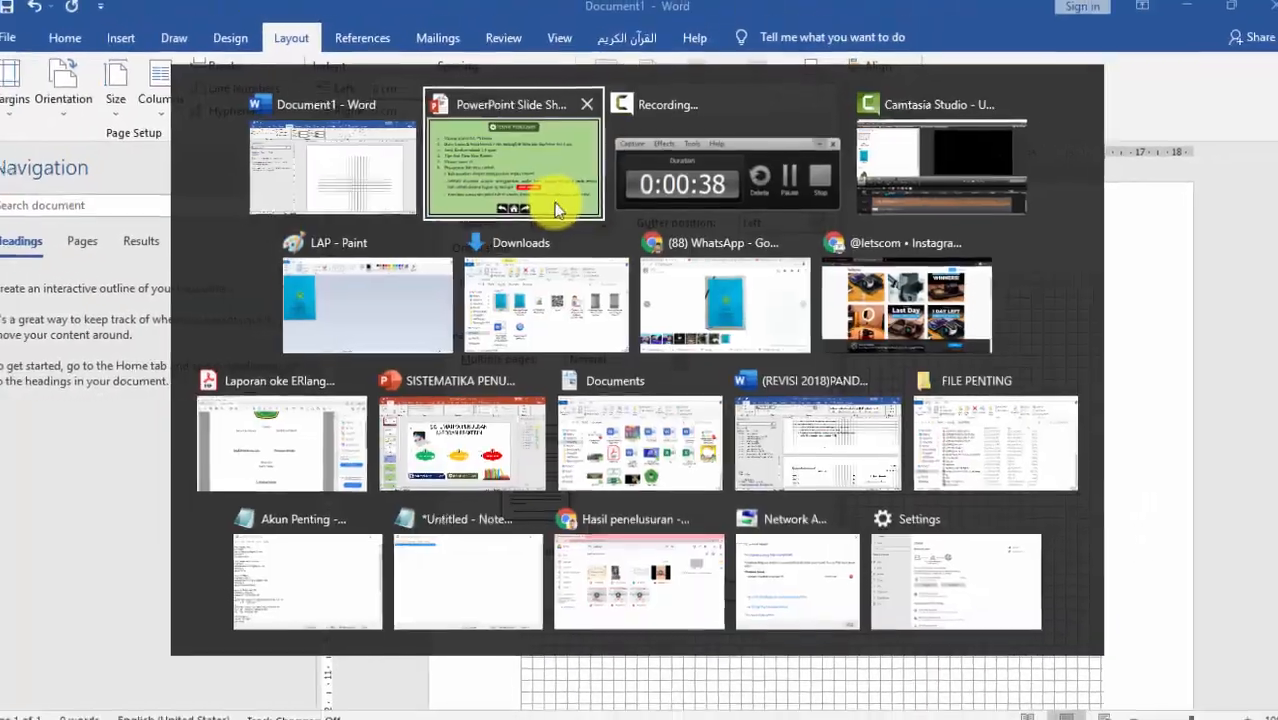
pyautogui.click(557, 209)
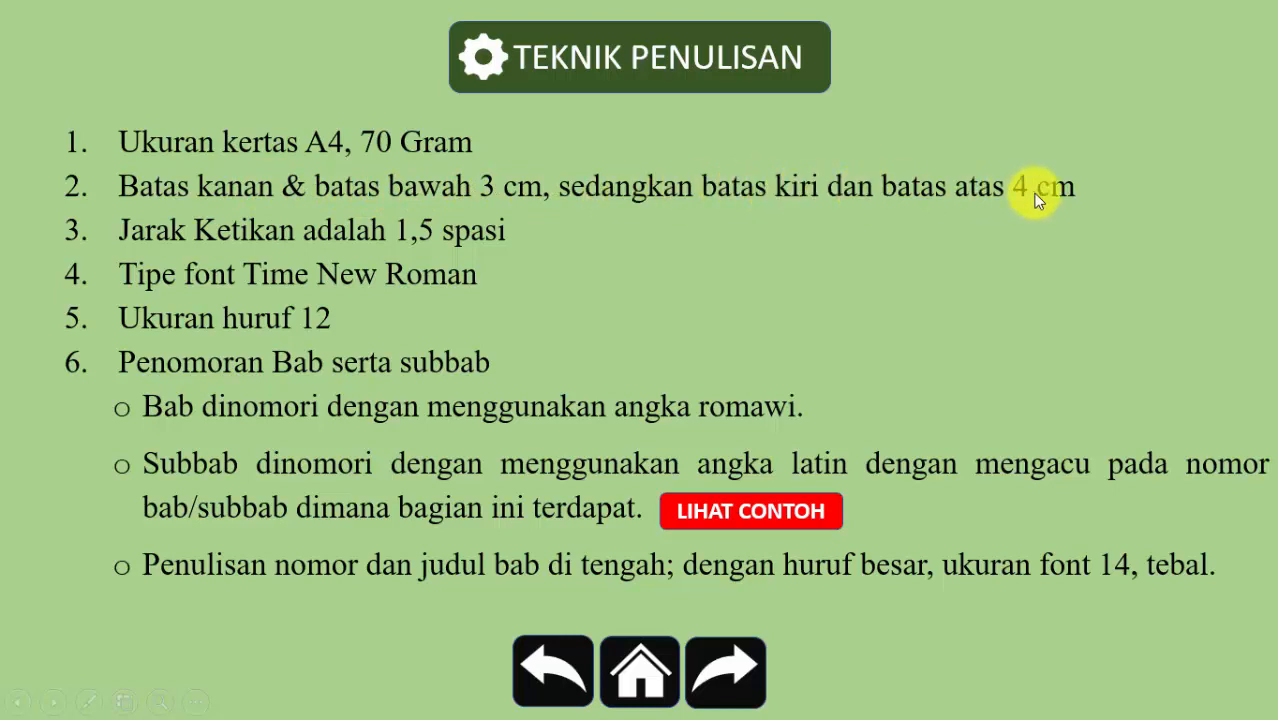
pyautogui.hotkey('alt', 'Tab')
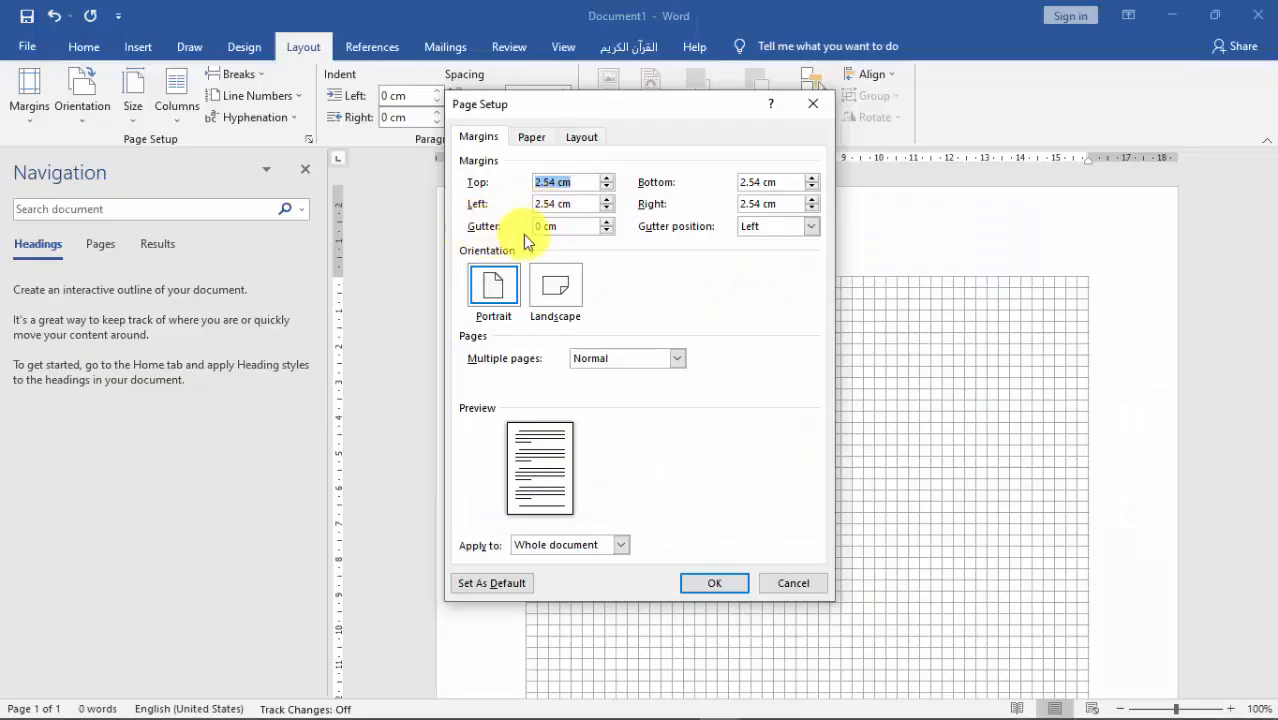
# Set the top and left page margins to 4 cm.
pyautogui.click(588, 184)
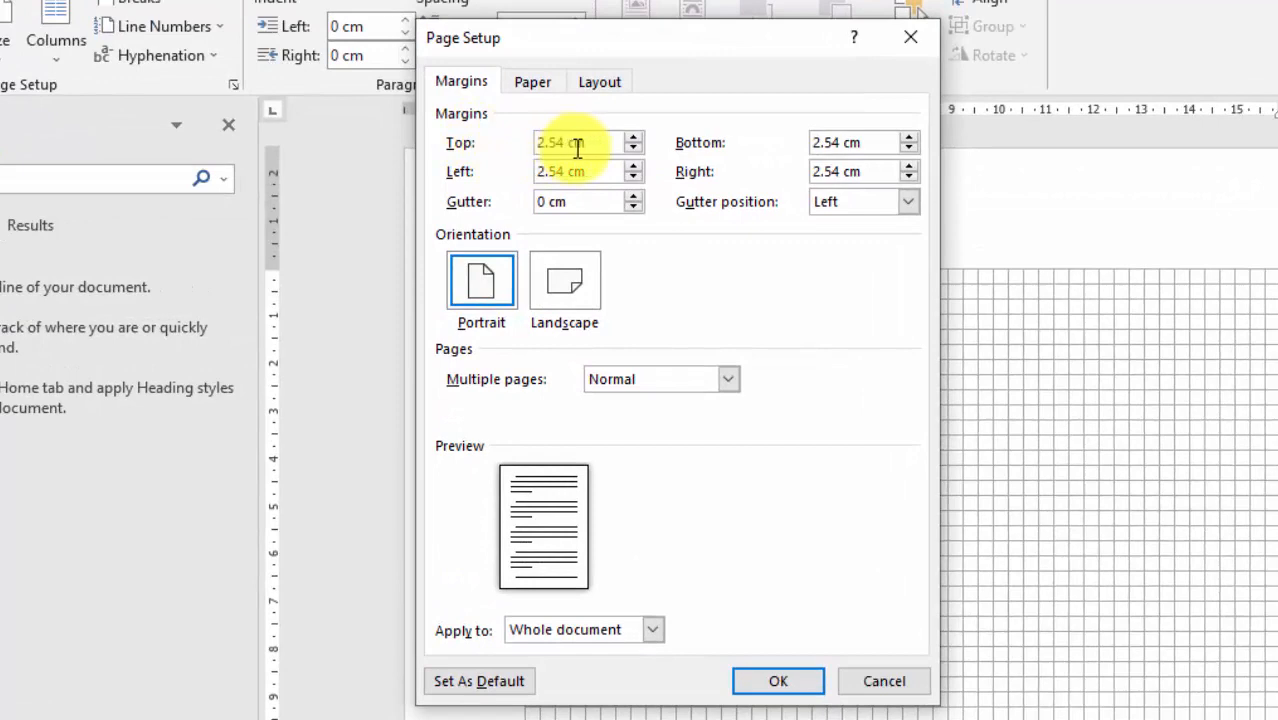
pyautogui.moveTo(571, 147); pyautogui.dragTo(508, 137)
pyautogui.write('4cm')
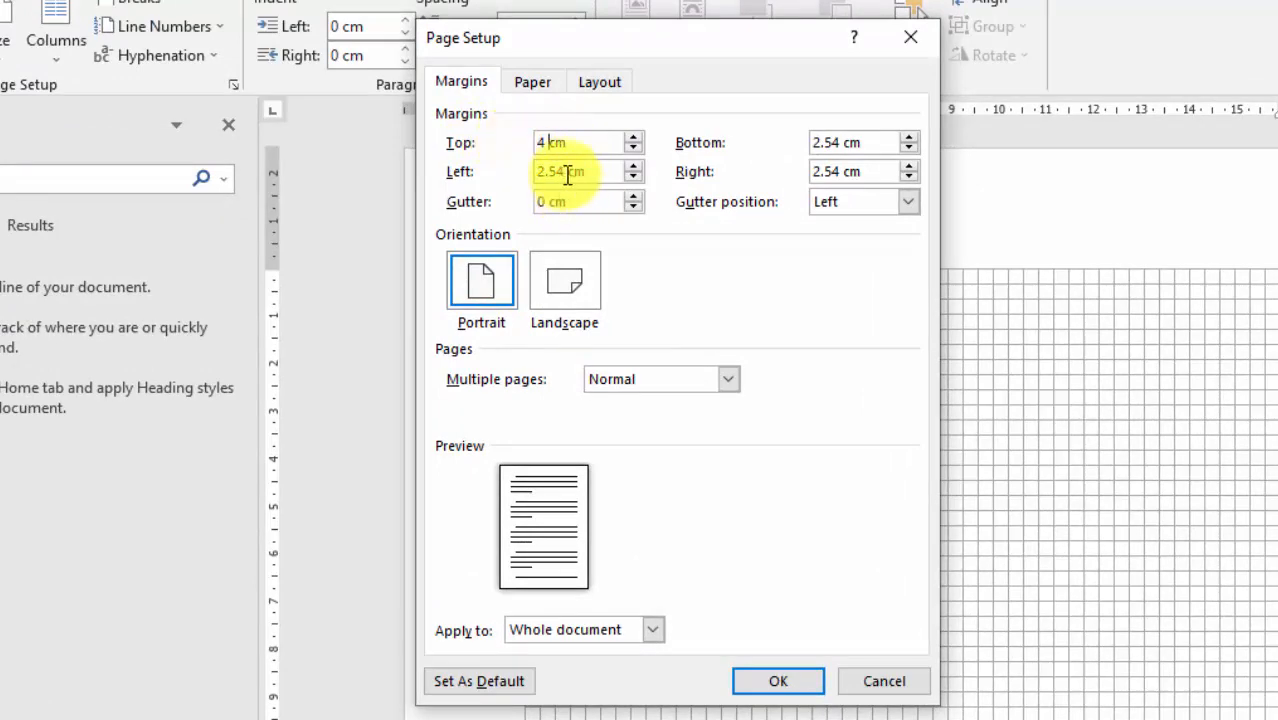
pyautogui.moveTo(567, 175); pyautogui.dragTo(513, 174)
pyautogui.write('4 cm')
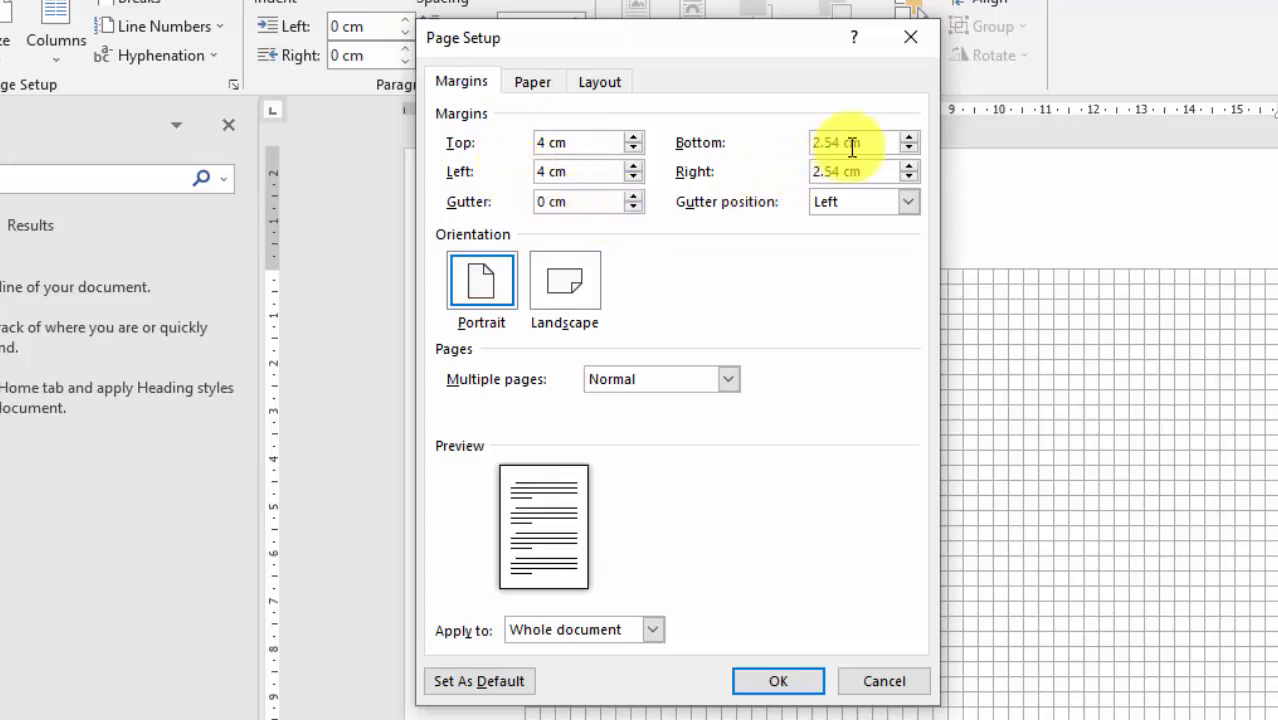
# Set the bottom and right page margins to 3 cm and apply the margins to the whole document.
pyautogui.moveTo(847, 142); pyautogui.dragTo(796, 150)
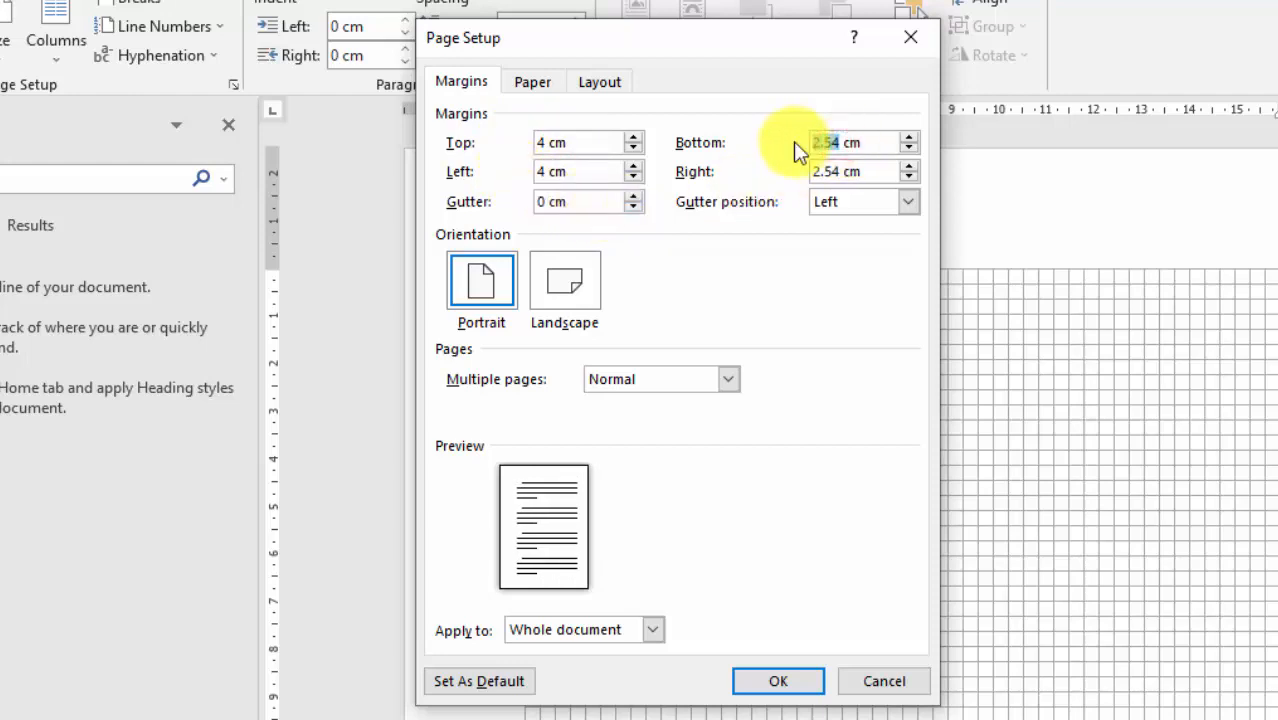
pyautogui.write('3')
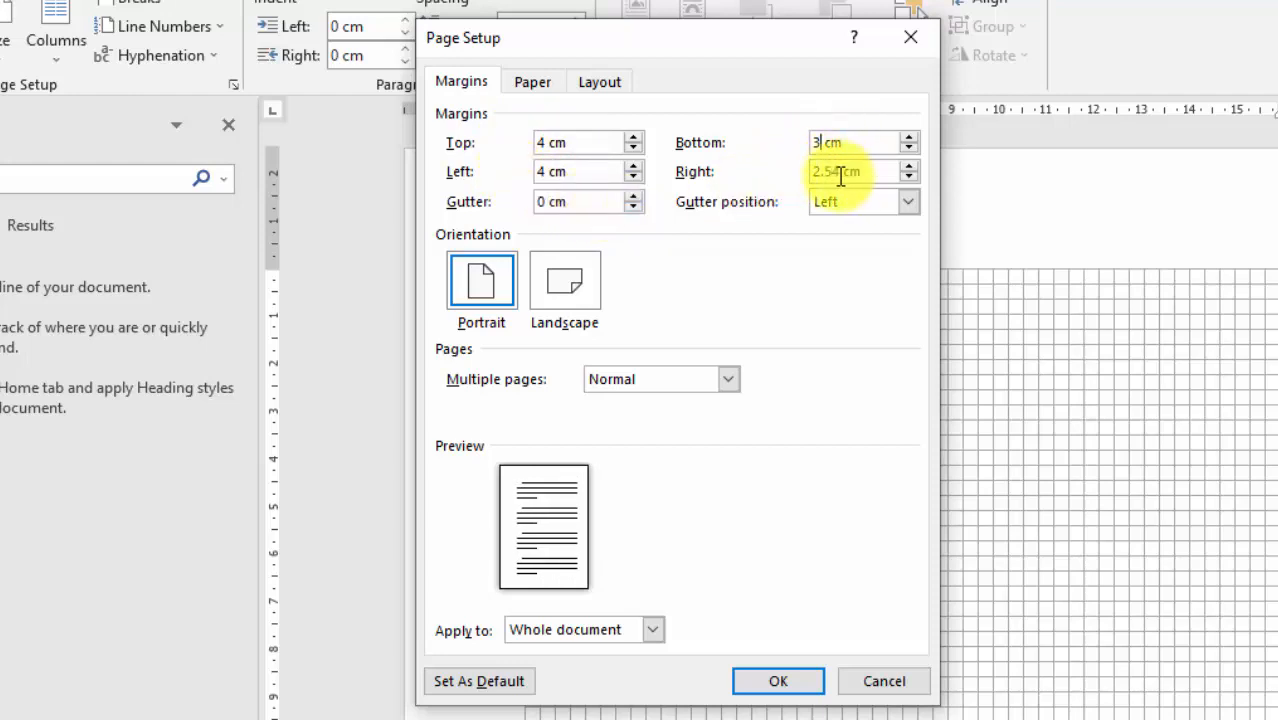
pyautogui.moveTo(842, 172); pyautogui.dragTo(790, 186)
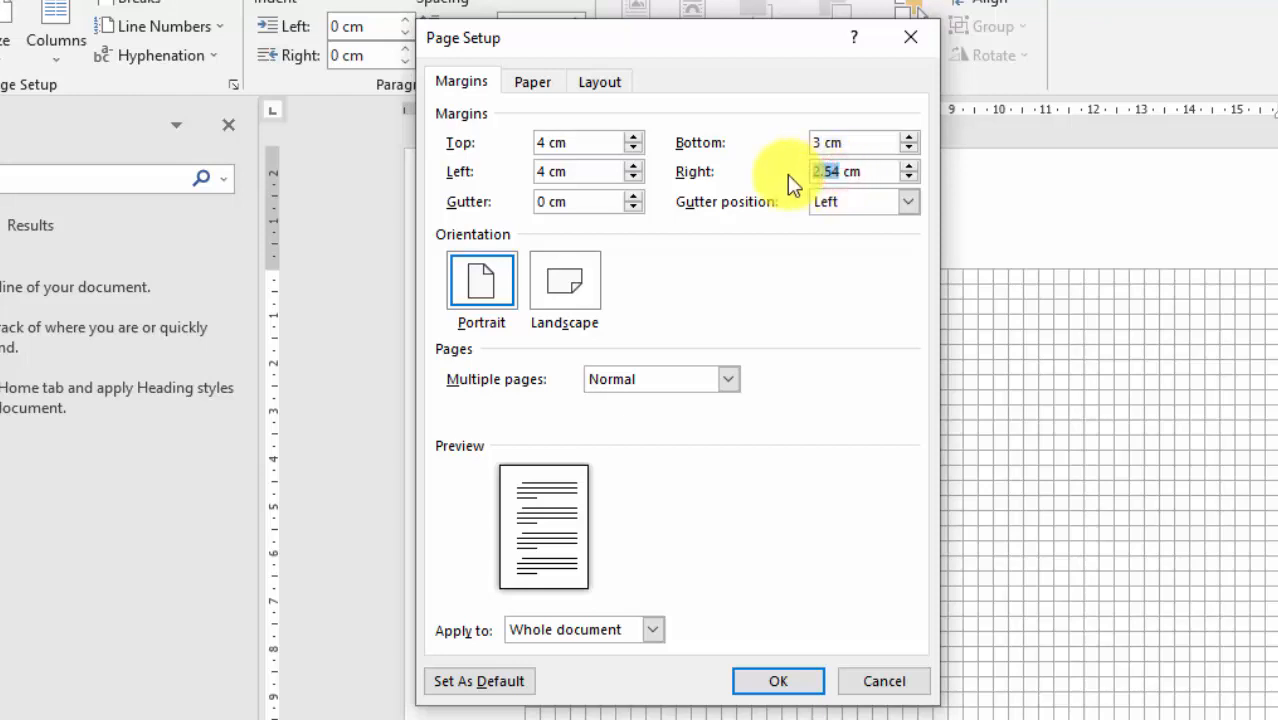
pyautogui.write('3')
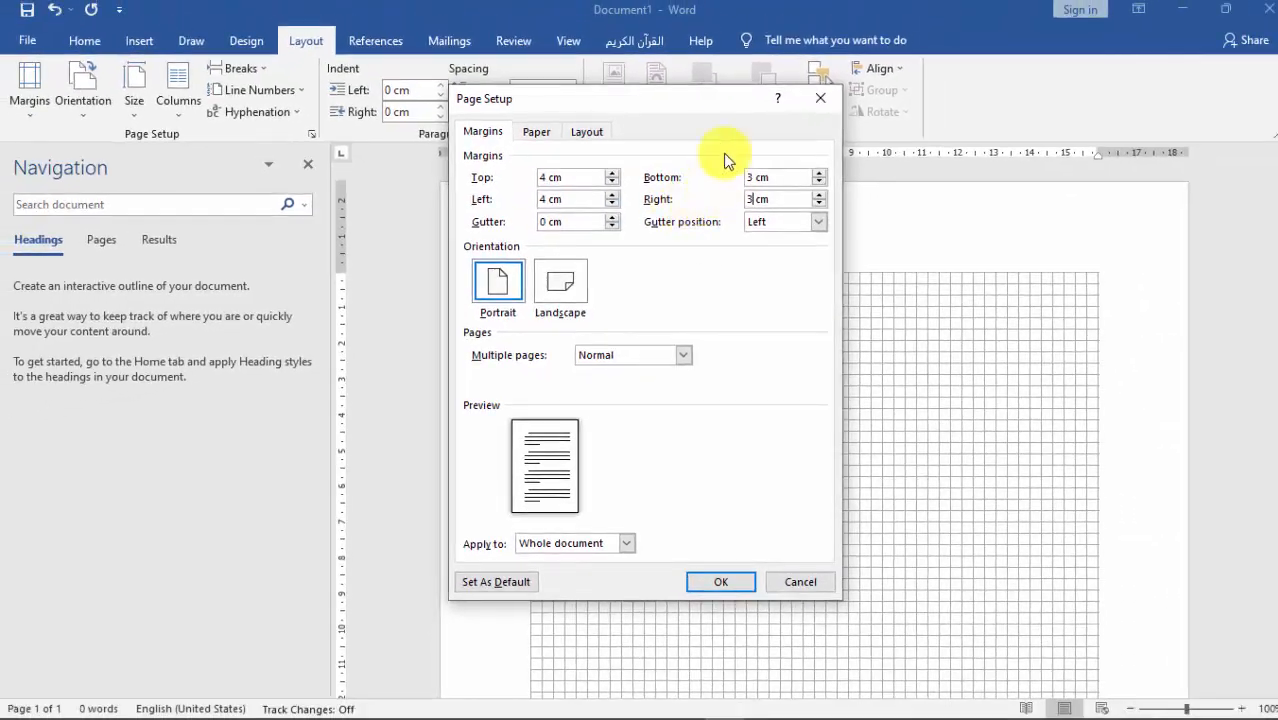
pyautogui.moveTo(700, 112); pyautogui.dragTo(353, 110)
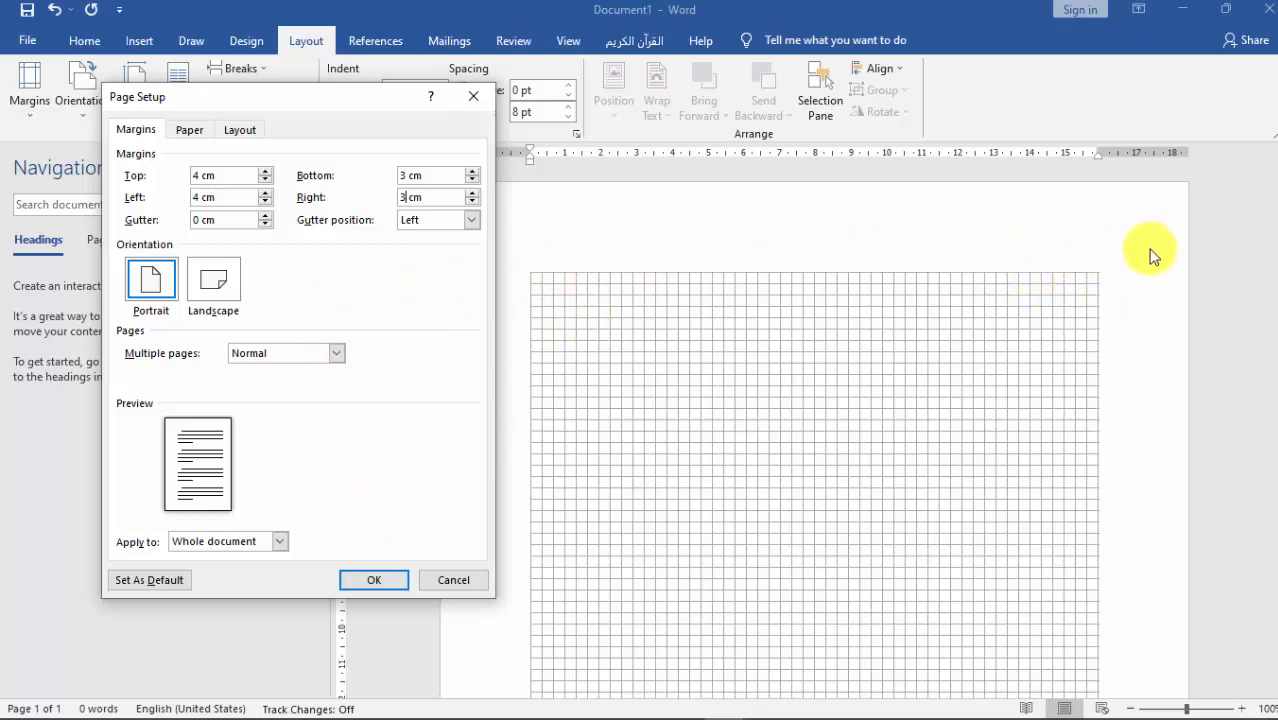
pyautogui.click(396, 581)
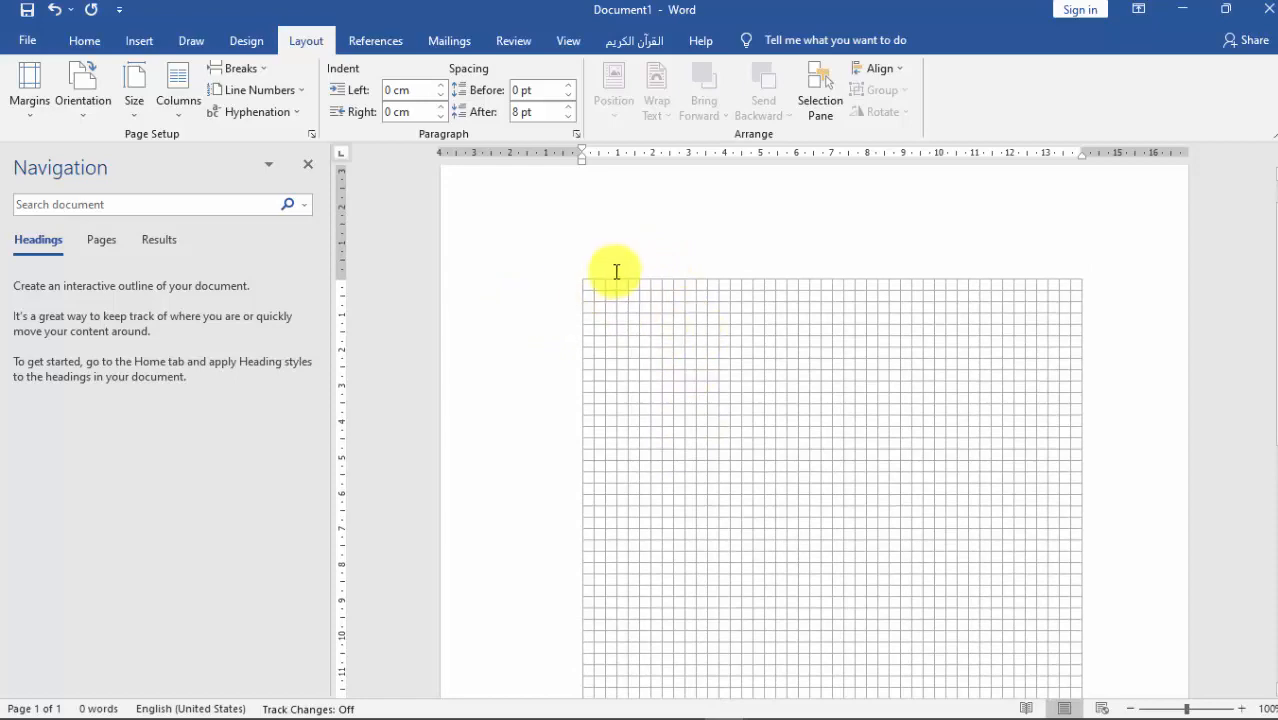
# Check the spacing rule in the PowerPoint slide show, and set the Word document's line spacing to 1.5.
pyautogui.hotkey('alt', 'Tab')
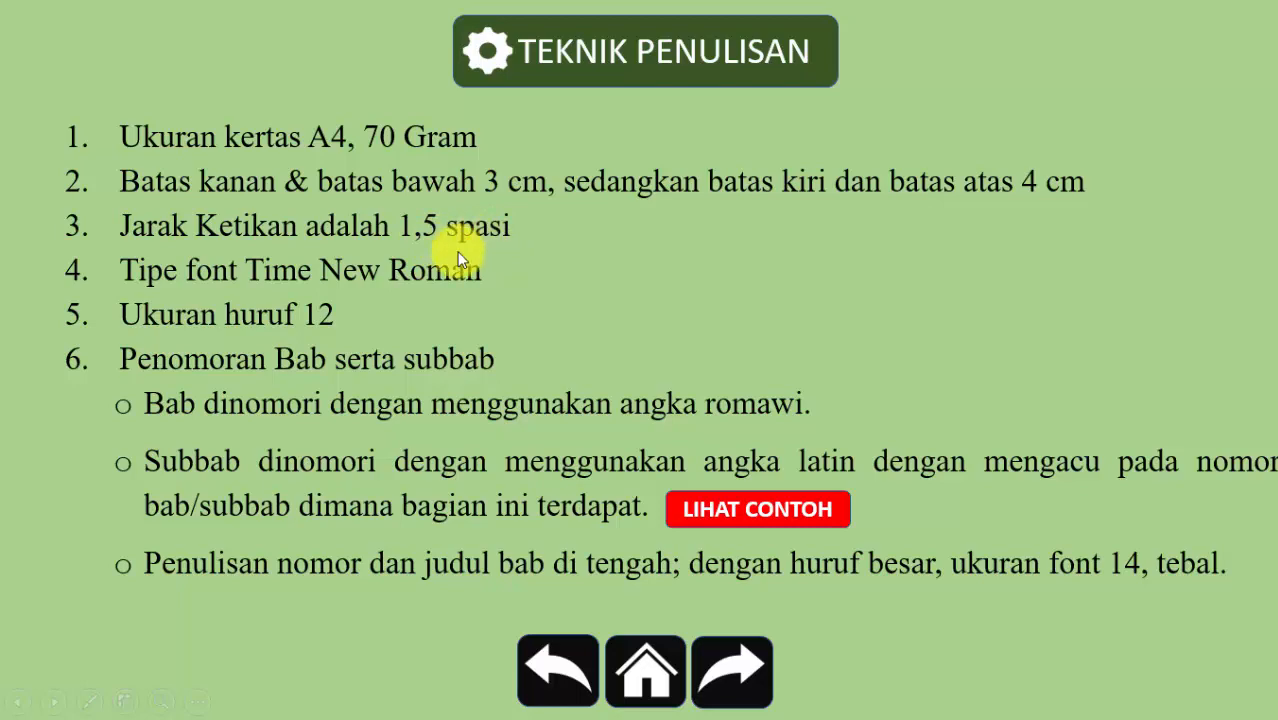
pyautogui.hotkey('alt', 'Tab')
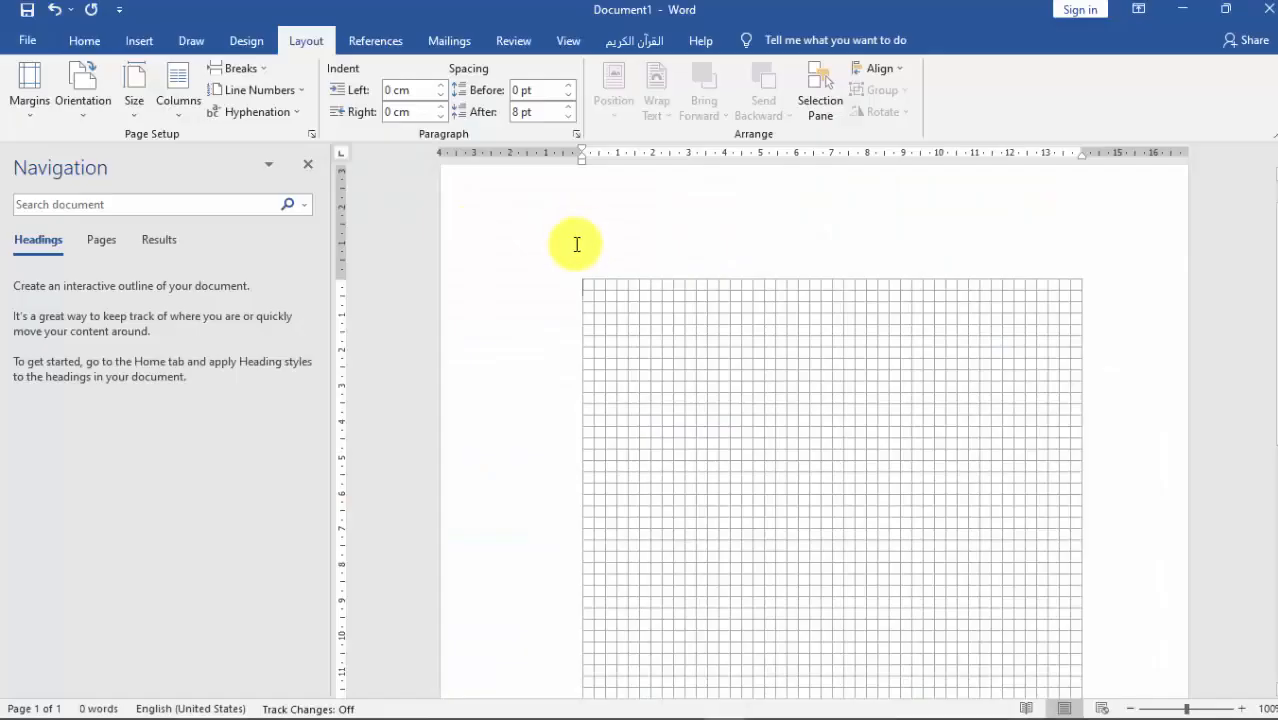
pyautogui.click(86, 47)
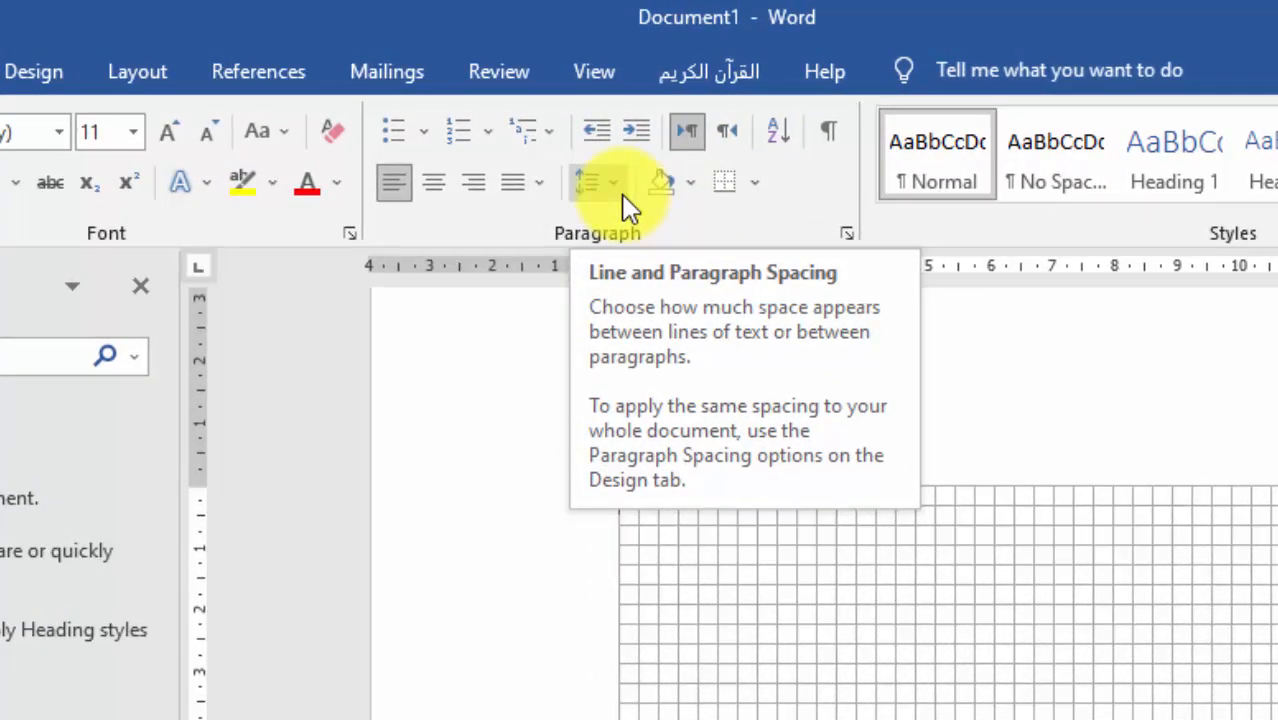
pyautogui.click(622, 196)
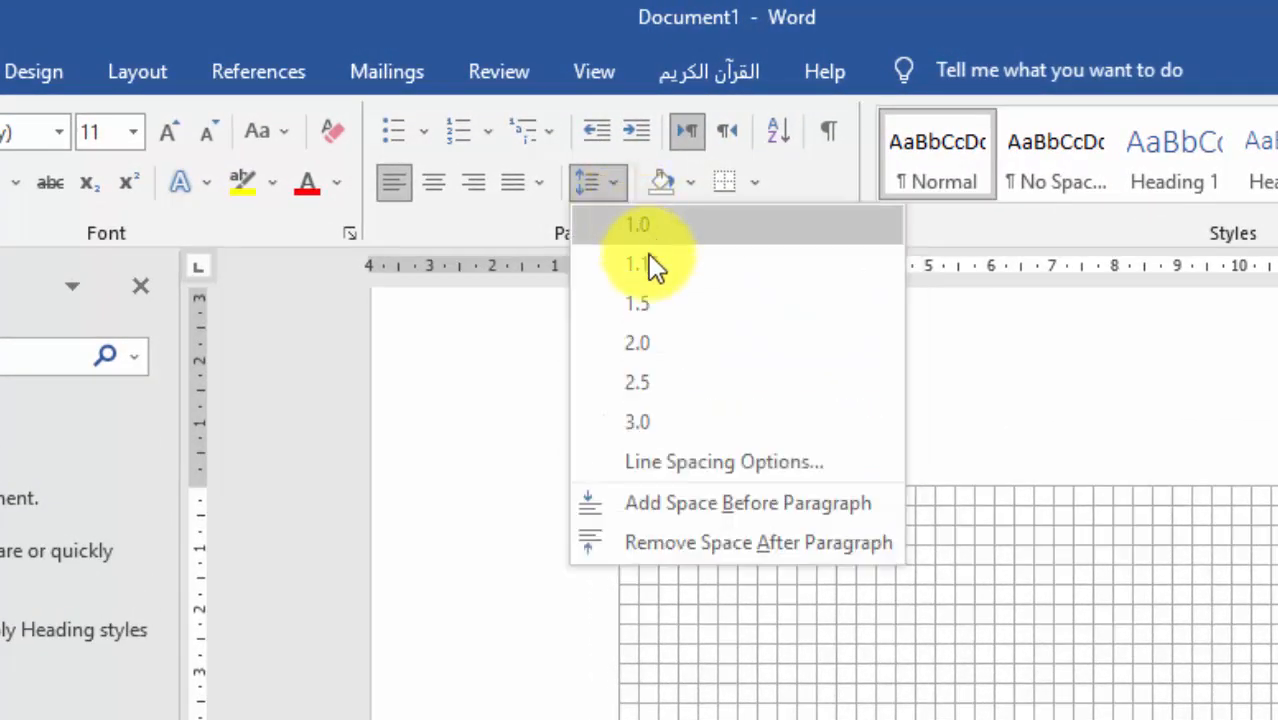
pyautogui.click(670, 306)
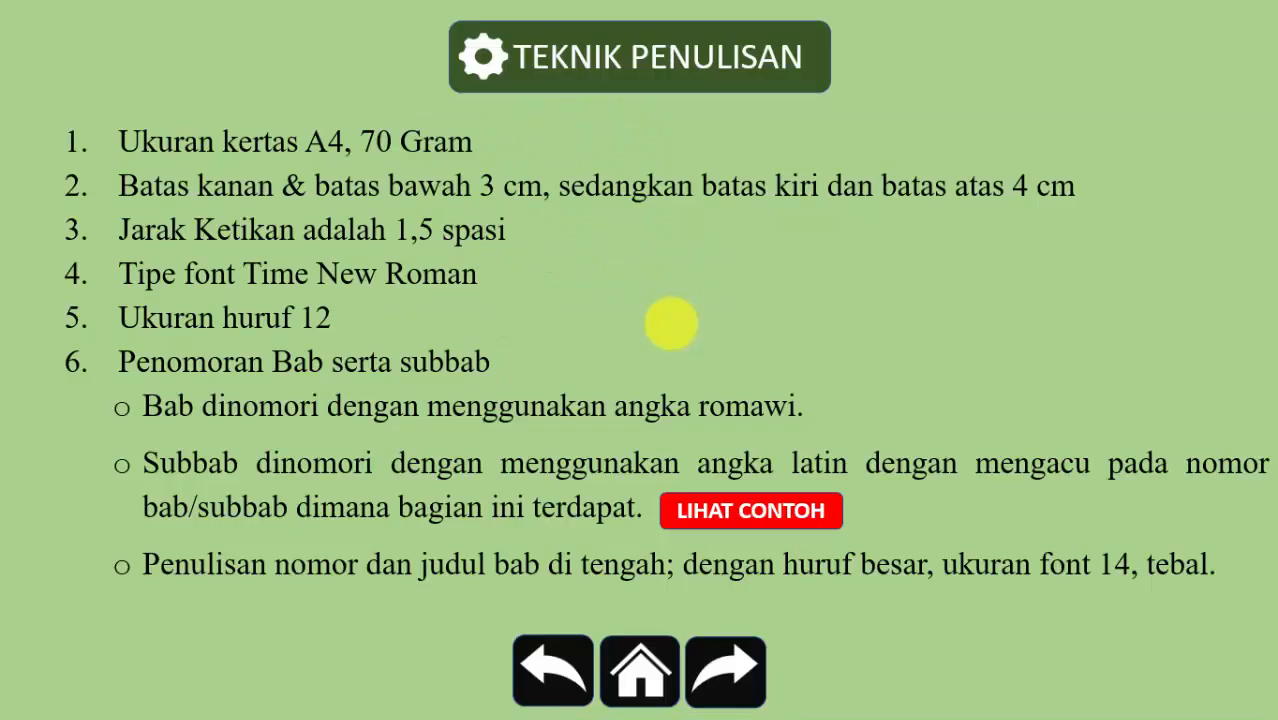
# Return from the slide show to Word and turn off the page gridlines.
pyautogui.click(667, 316)
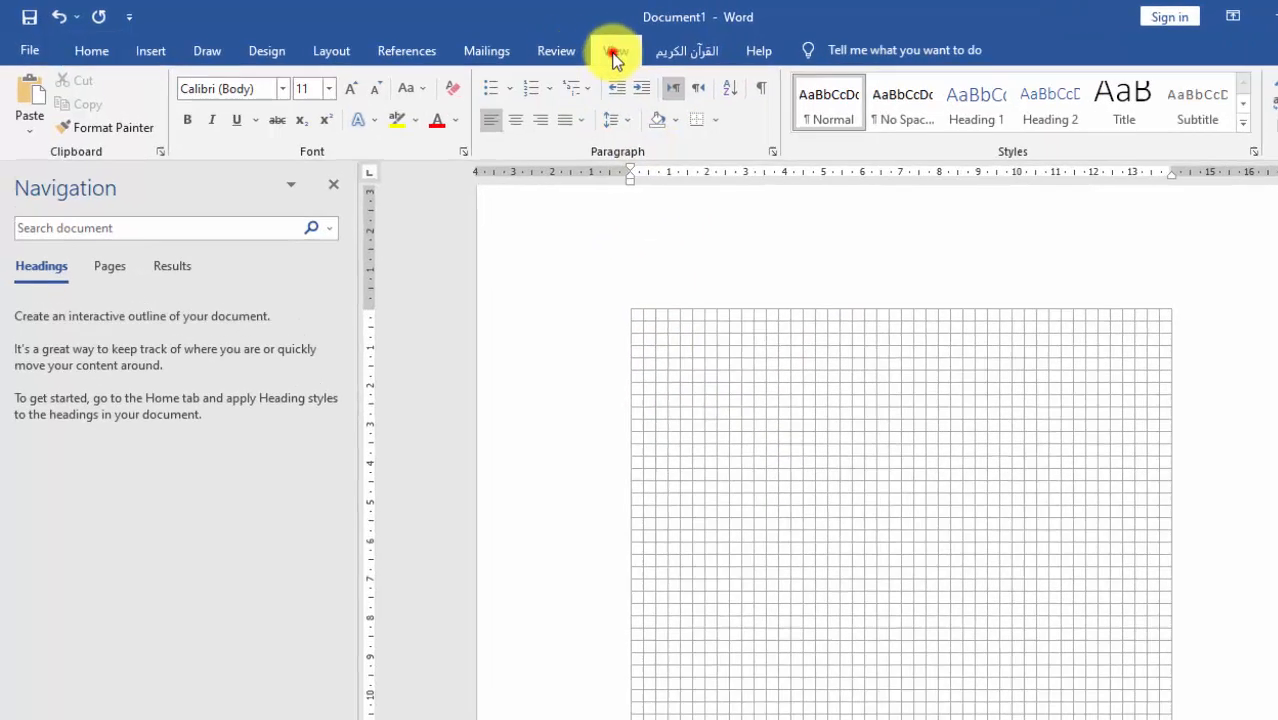
pyautogui.click(614, 54)
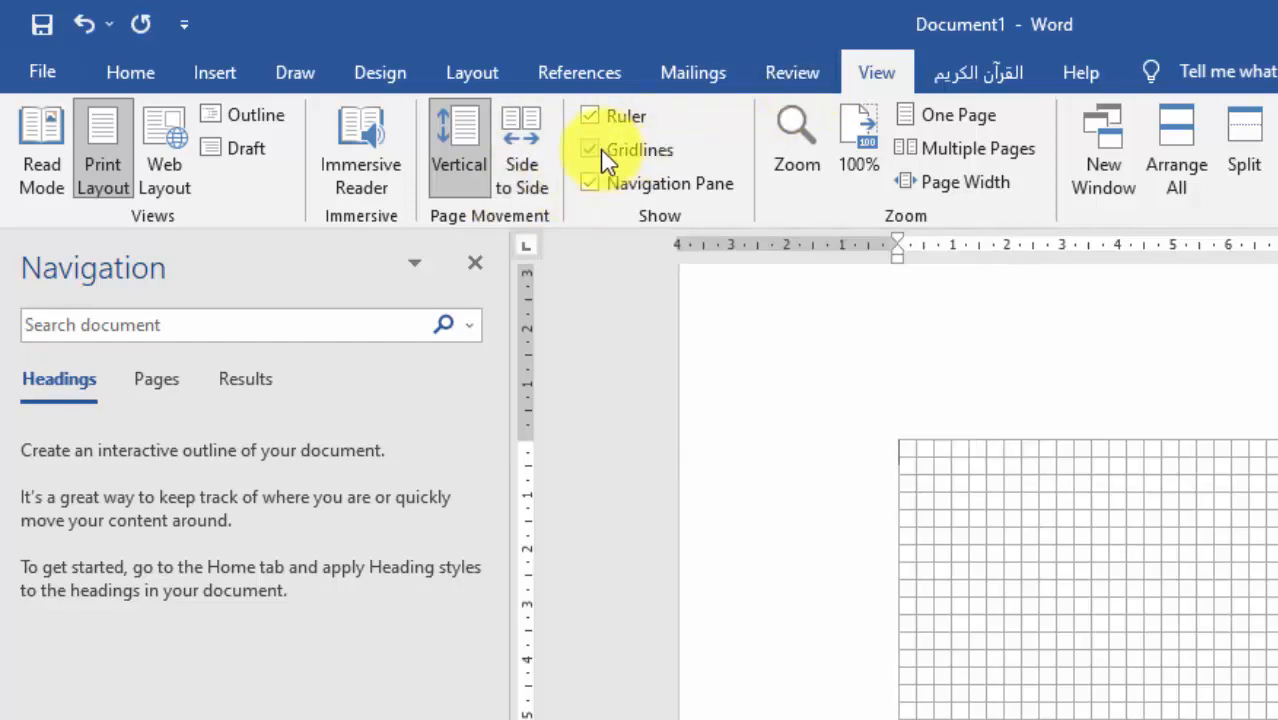
pyautogui.click(603, 153)
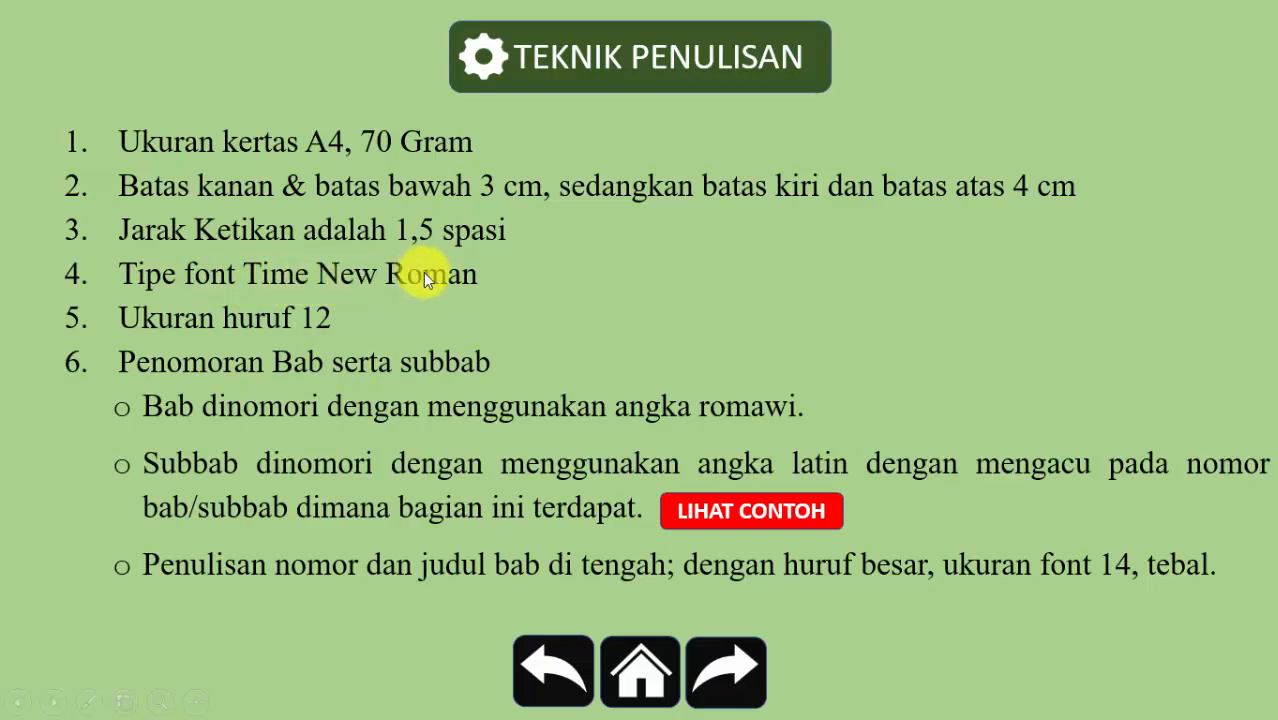
# Switch from the slide show to Word and set the font to Times New Roman.
pyautogui.hotkey('alt', 'Tab')
pyautogui.hotkey('alt', 'Tab')
pyautogui.hotkey('alt', 'Tab')
pyautogui.hotkey('alt', 'Tab')
pyautogui.hotkey('alt', 'Tab')
pyautogui.hotkey('alt', 'Tab')
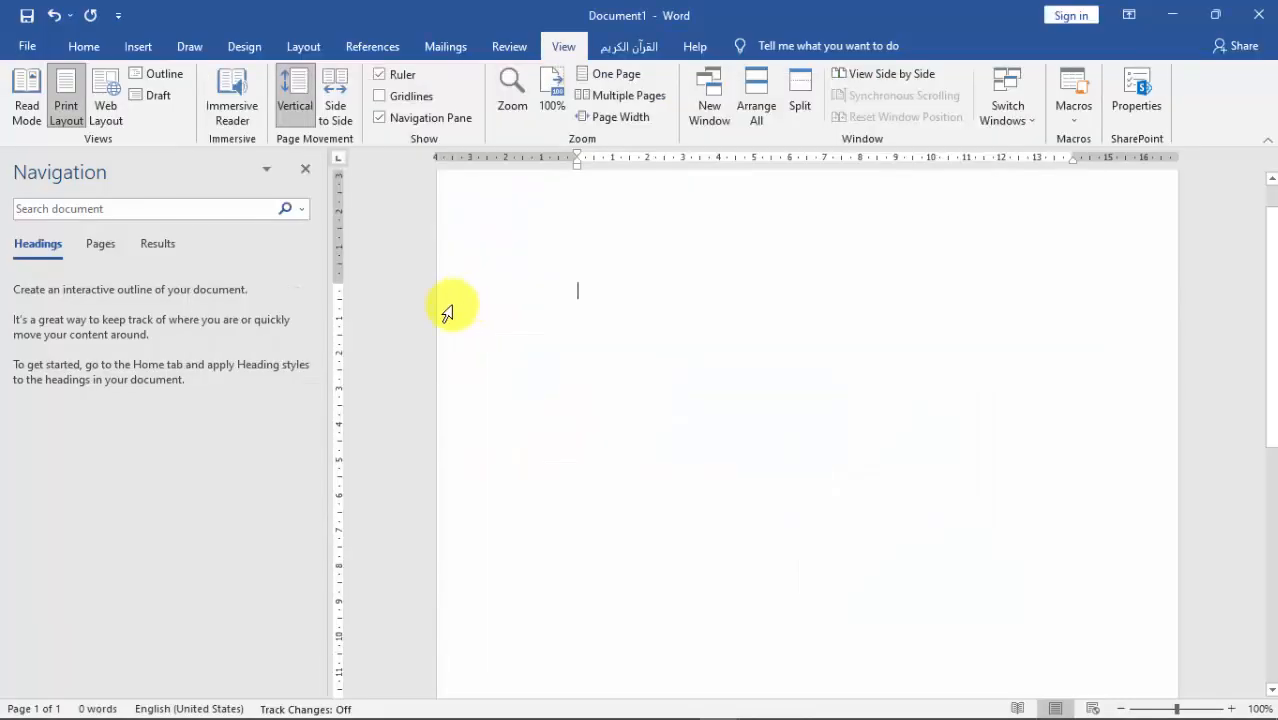
pyautogui.click(86, 48)
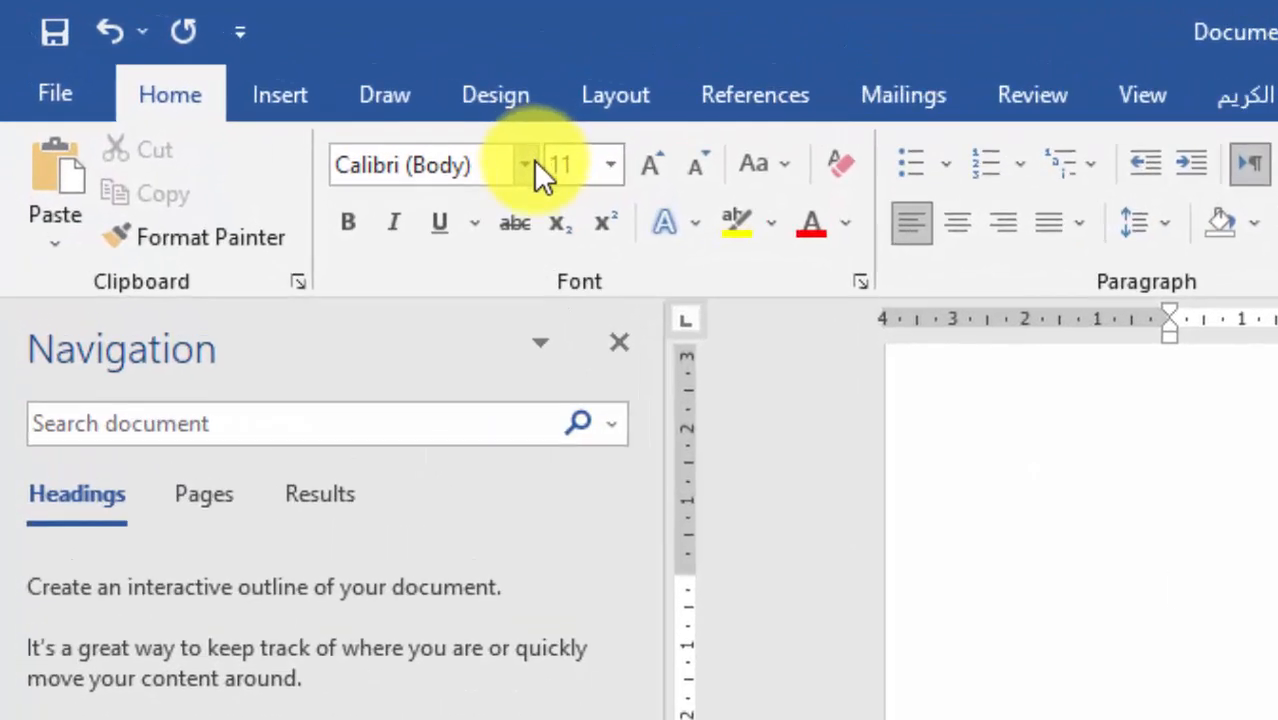
pyautogui.click(533, 162)
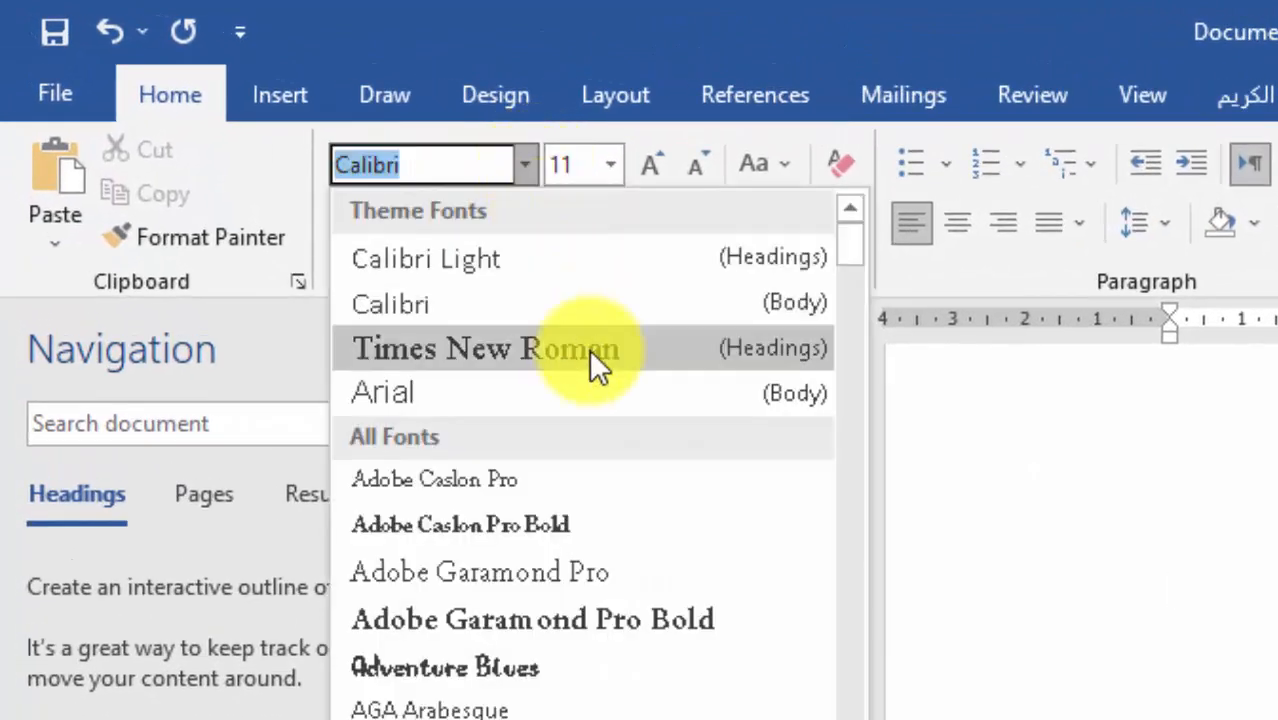
pyautogui.click(590, 352)
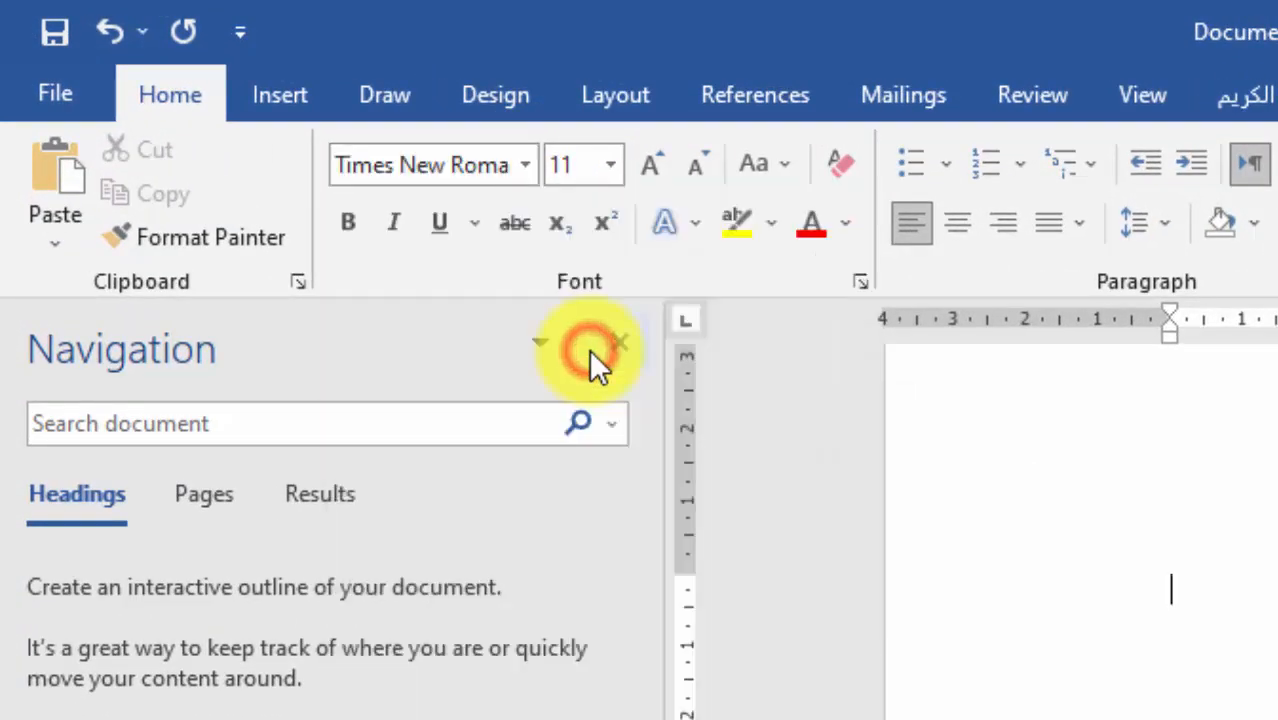
# Check the font size rule and the SISTEMATIKA PENULISAN outline in the PowerPoint slide show, and return to Word.
pyautogui.hotkey('alt', 'Tab')
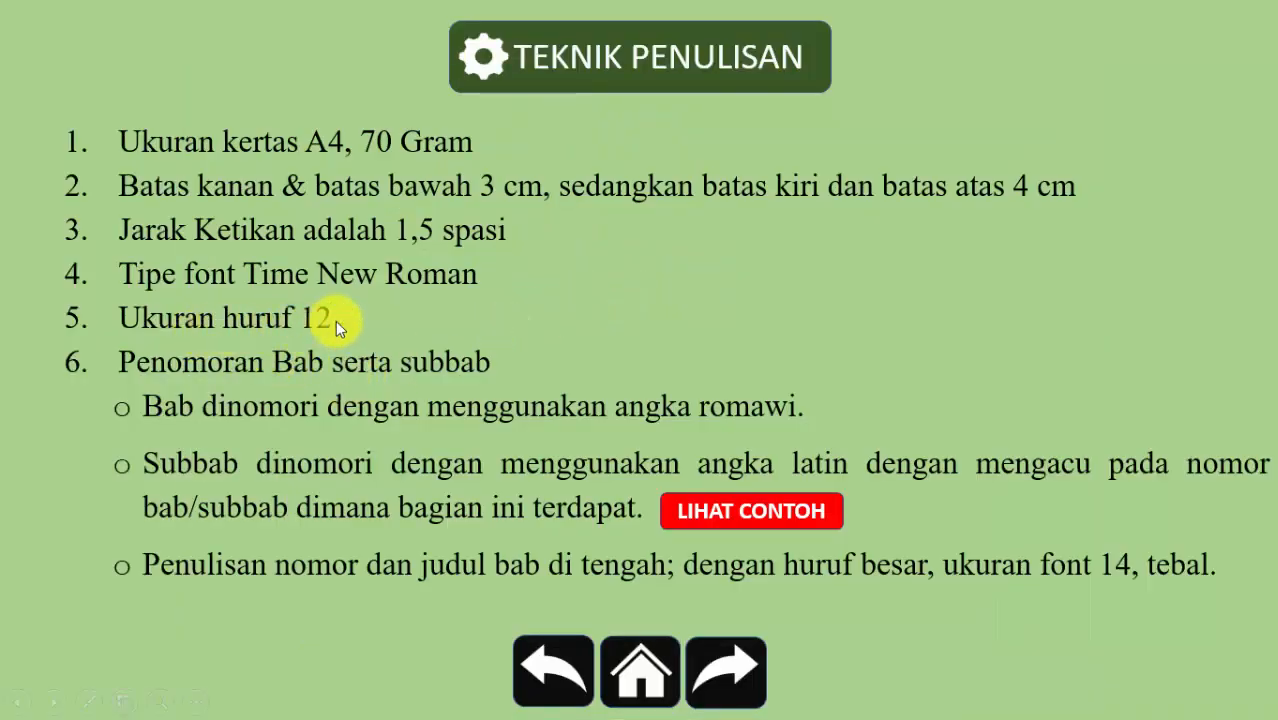
pyautogui.click(562, 660)
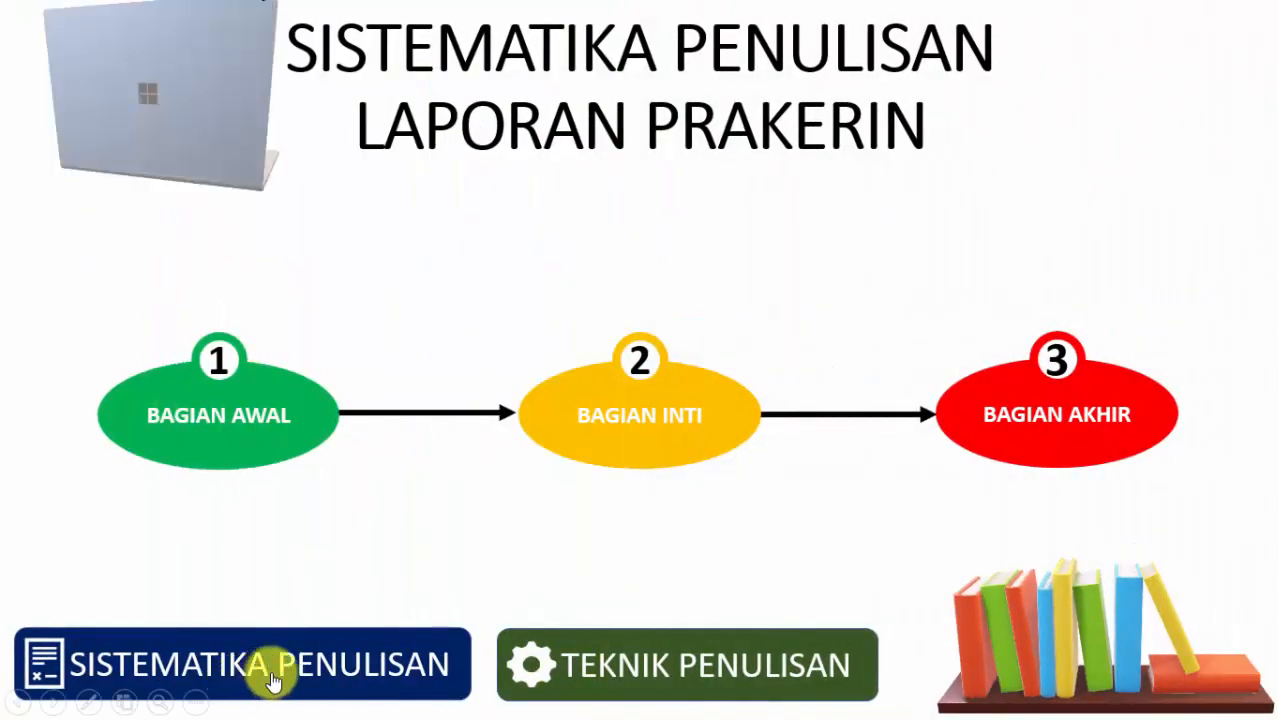
pyautogui.click(362, 654)
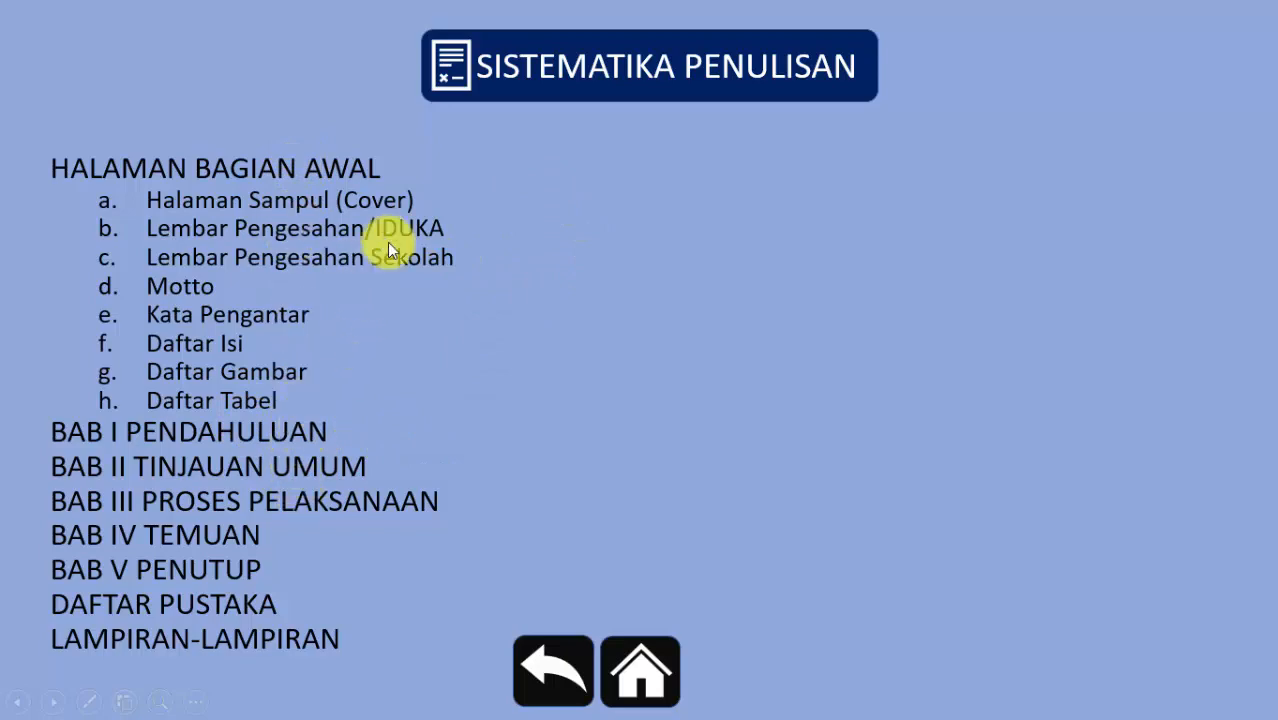
pyautogui.hotkey('alt', 'Tab')
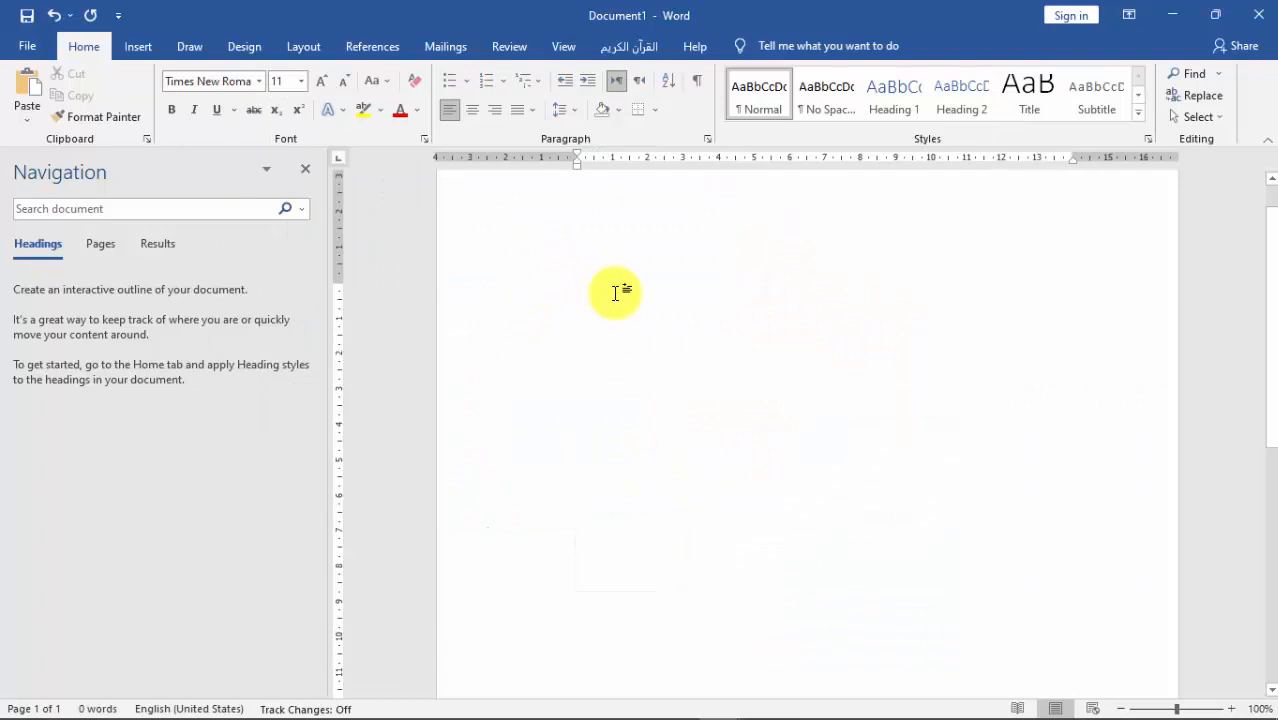
# Write the trial lines SAMPLE and SAMPUL at the start of the document, consulting the outline slide between them.
pyautogui.write('s')
pyautogui.press('BackSpace')
pyautogui.write('SAMPLE')
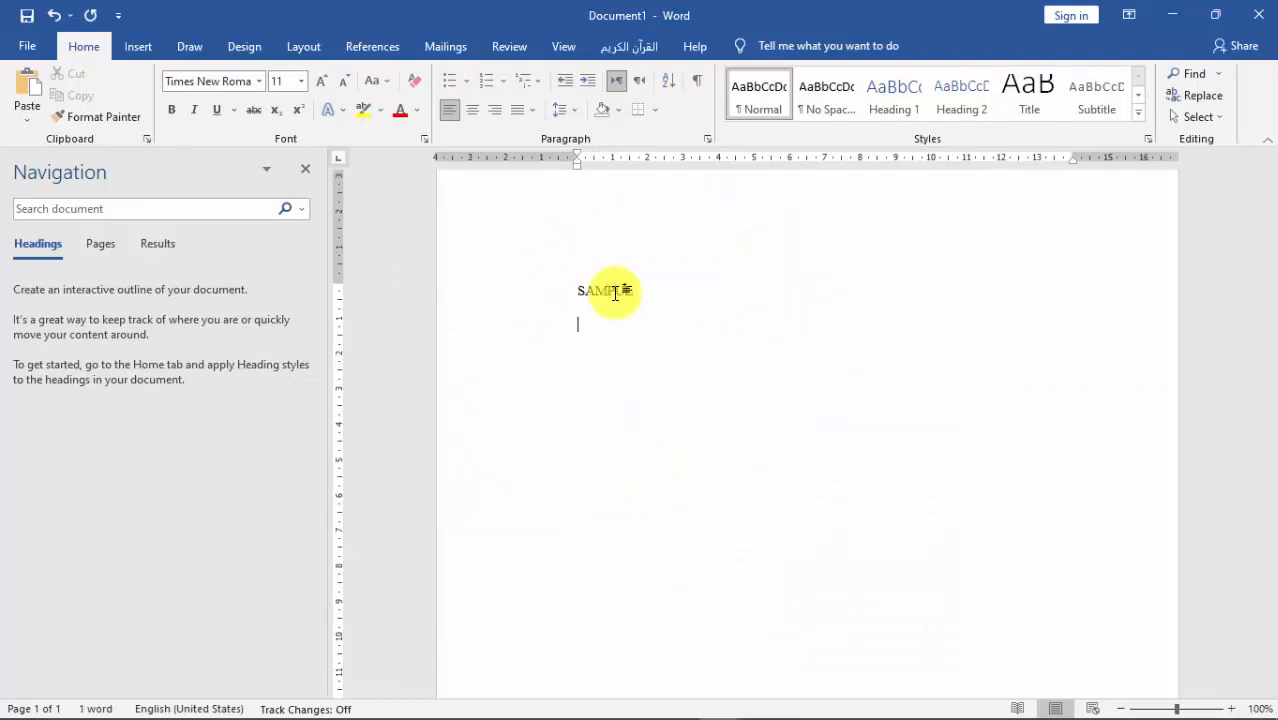
pyautogui.hotkey('alt', 'Tab')
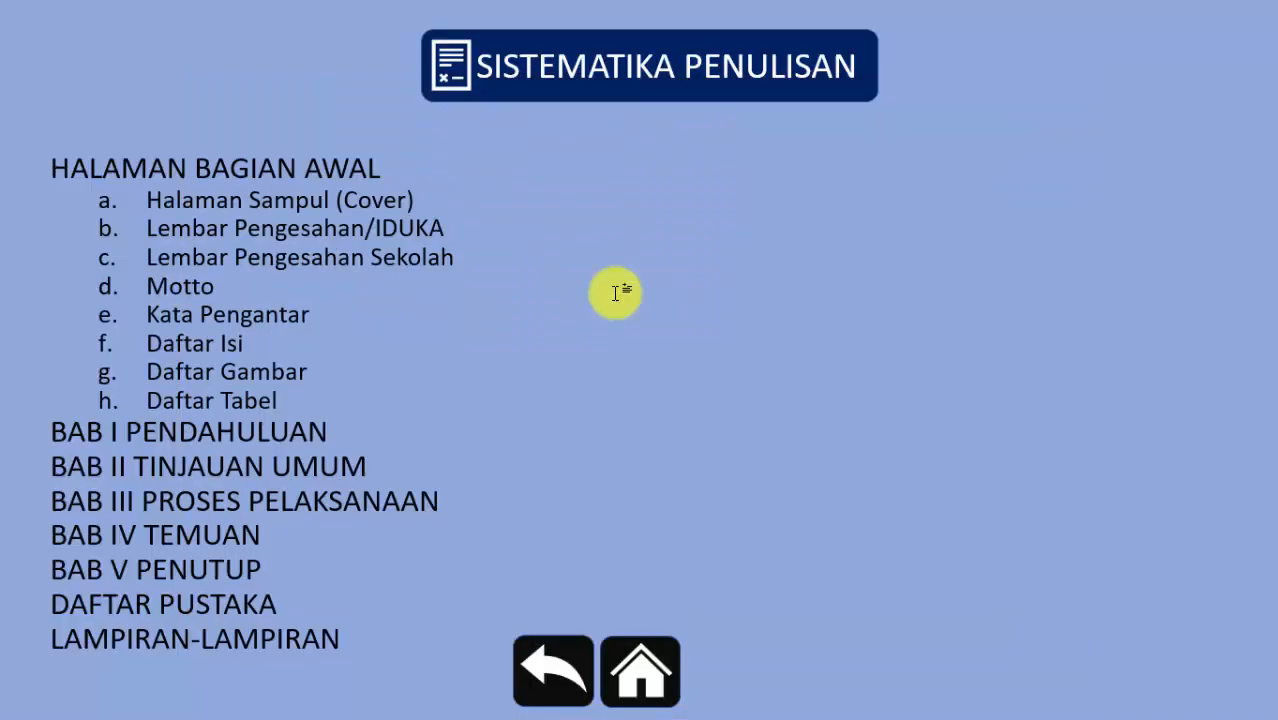
pyautogui.hotkey('alt', 'Tab')
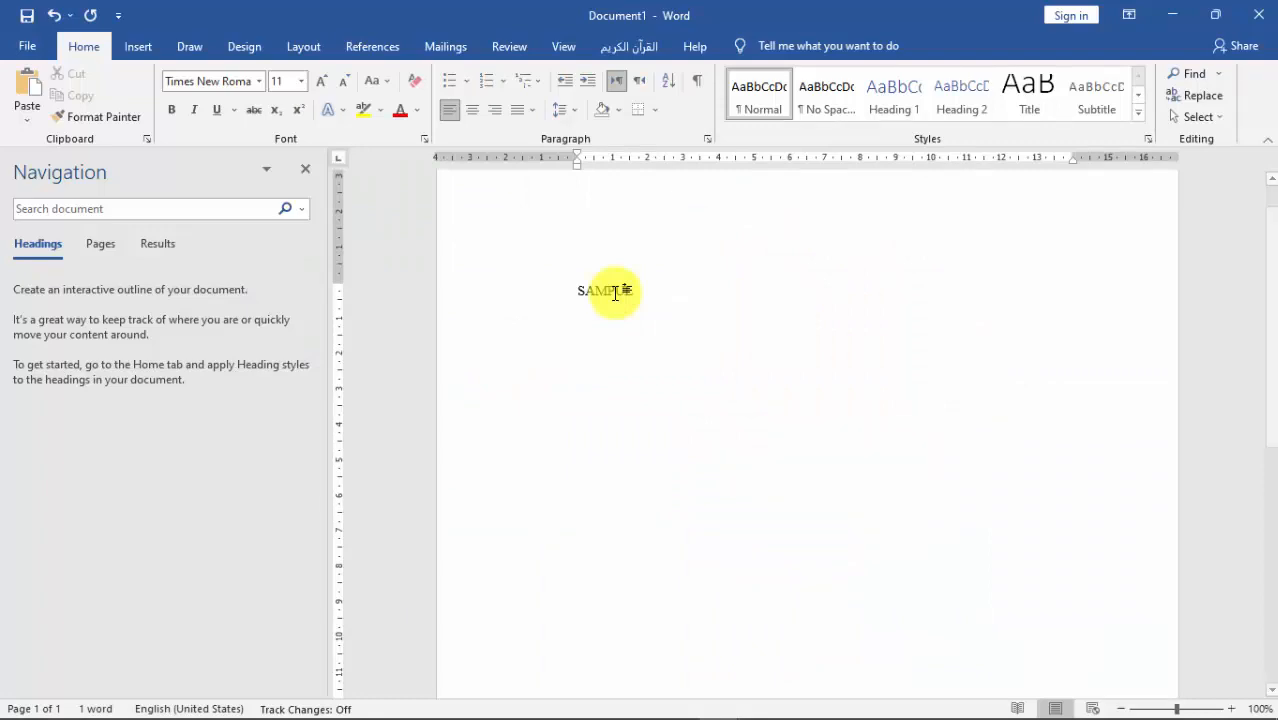
pyautogui.write('SAM')
pyautogui.press('BackSpace')
pyautogui.press('BackSpace')
pyautogui.press('BackSpace')
pyautogui.write('SAMPUL')
# Replace the first line's text with LAPORAN, keeping the second line directly beneath it.
pyautogui.moveTo(635, 292); pyautogui.dragTo(564, 303)
pyautogui.write('LAPORAN')
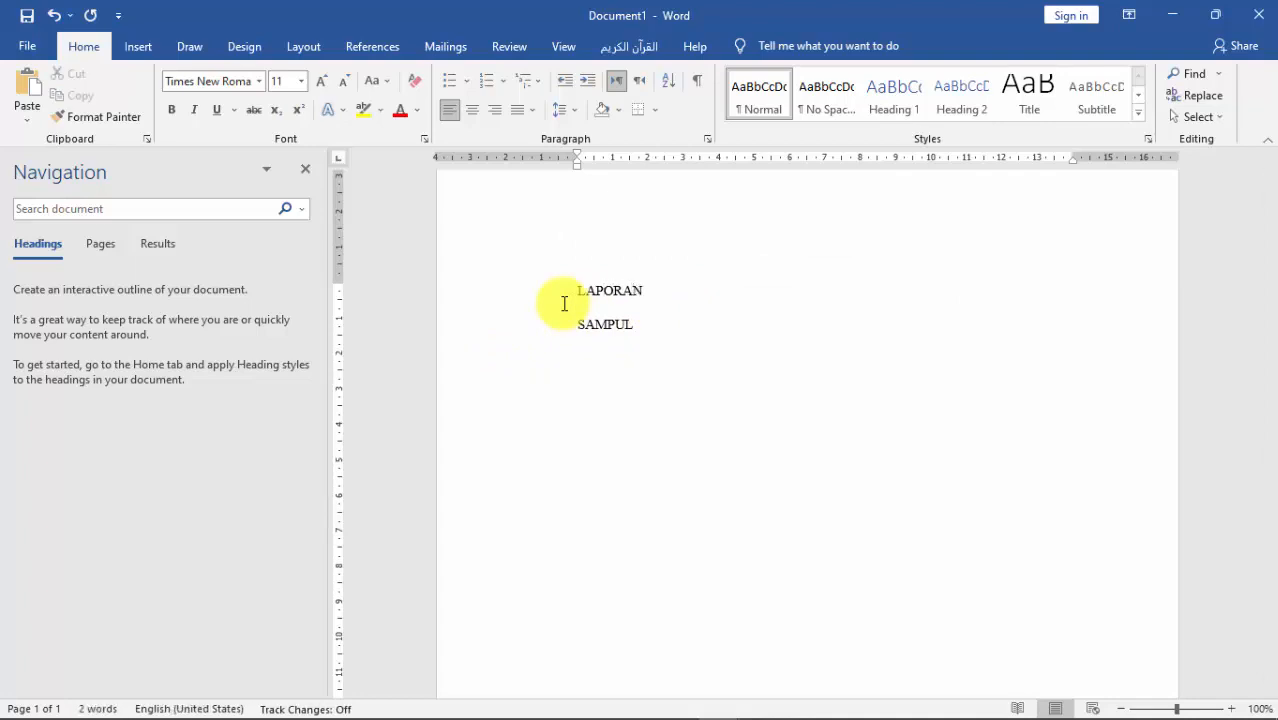
pyautogui.press('Down')
pyautogui.press('Up')
pyautogui.press('Return')
pyautogui.press('Delete')
pyautogui.press('Down')
# Replace the SAMPUL text on the second line with LEMBAR PENGESAHAN.
pyautogui.press('BackSpace')
pyautogui.press('BackSpace')
pyautogui.press('BackSpace')
pyautogui.press('BackSpace')
pyautogui.press('BackSpace')
pyautogui.press('BackSpace')
pyautogui.write('LEMBAR PENGES')
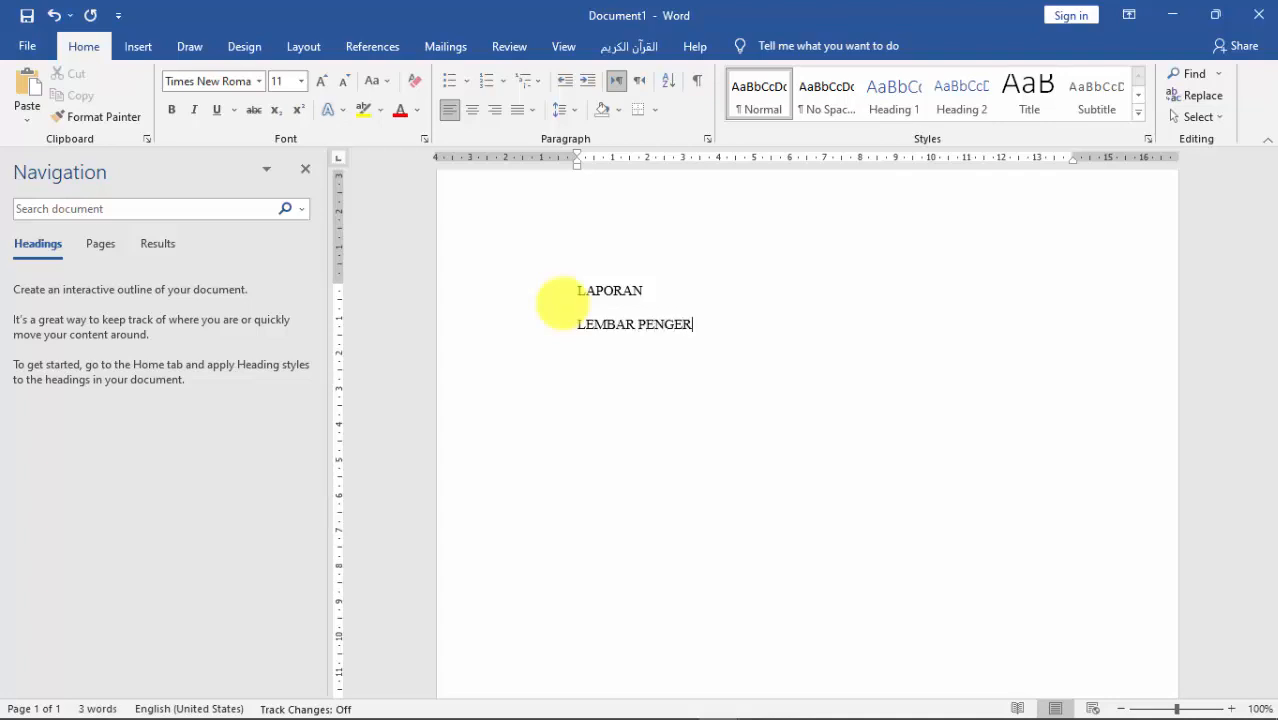
pyautogui.write('AHAN')
# Add a second LEMBAR PENGESAHAN line, and complete the two lines with SEKOLAH and INDUSTRI respectively.
pyautogui.press('Return')
pyautogui.write('LEMBAR')
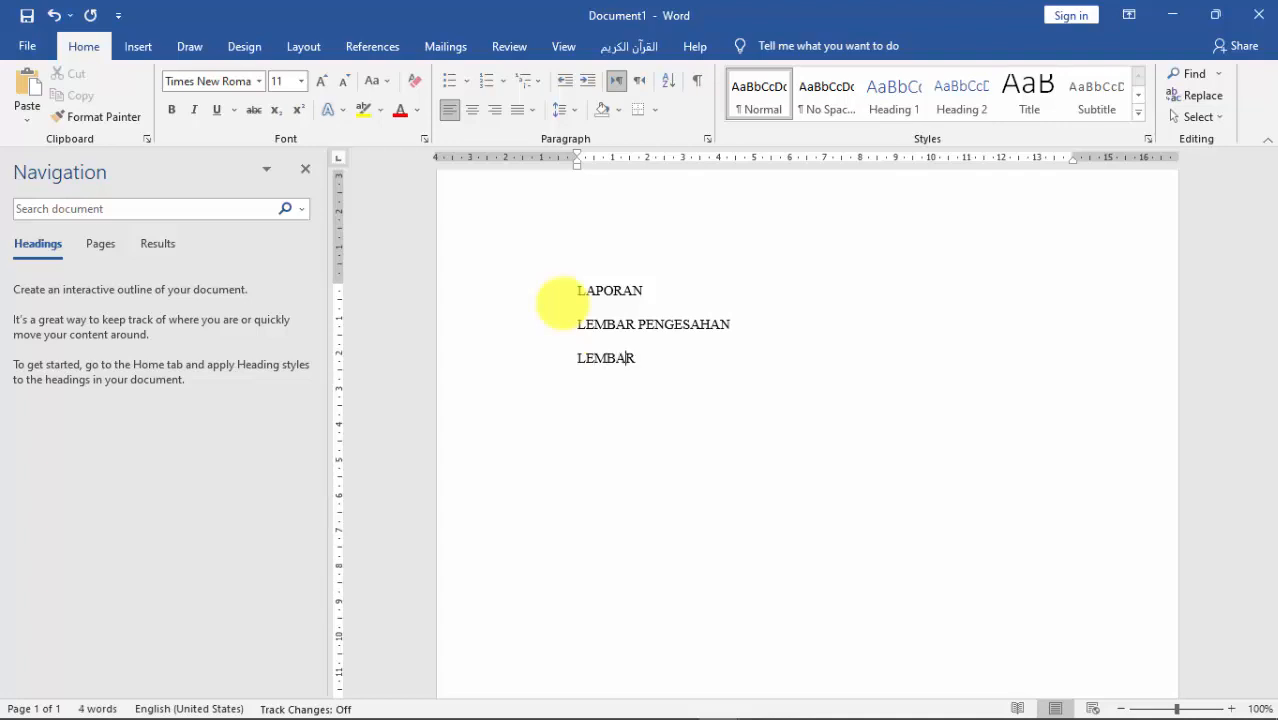
pyautogui.write(' PENGESAHAN')
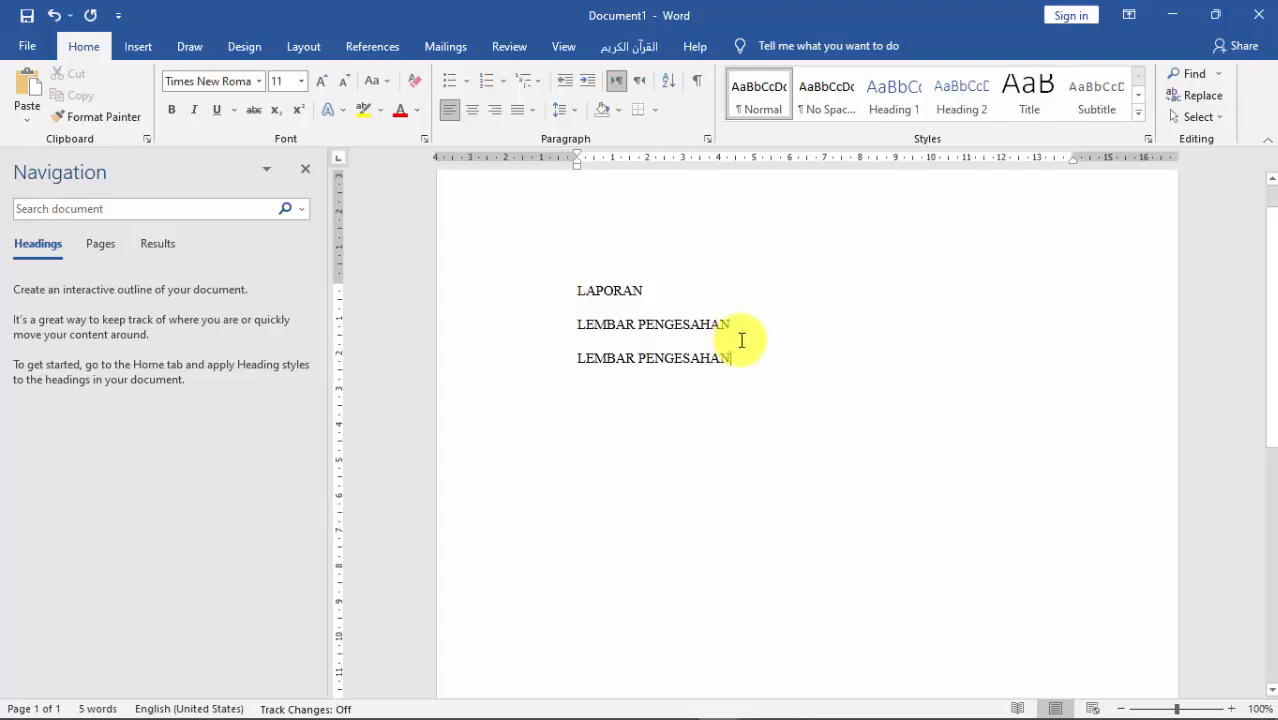
pyautogui.click(750, 323)
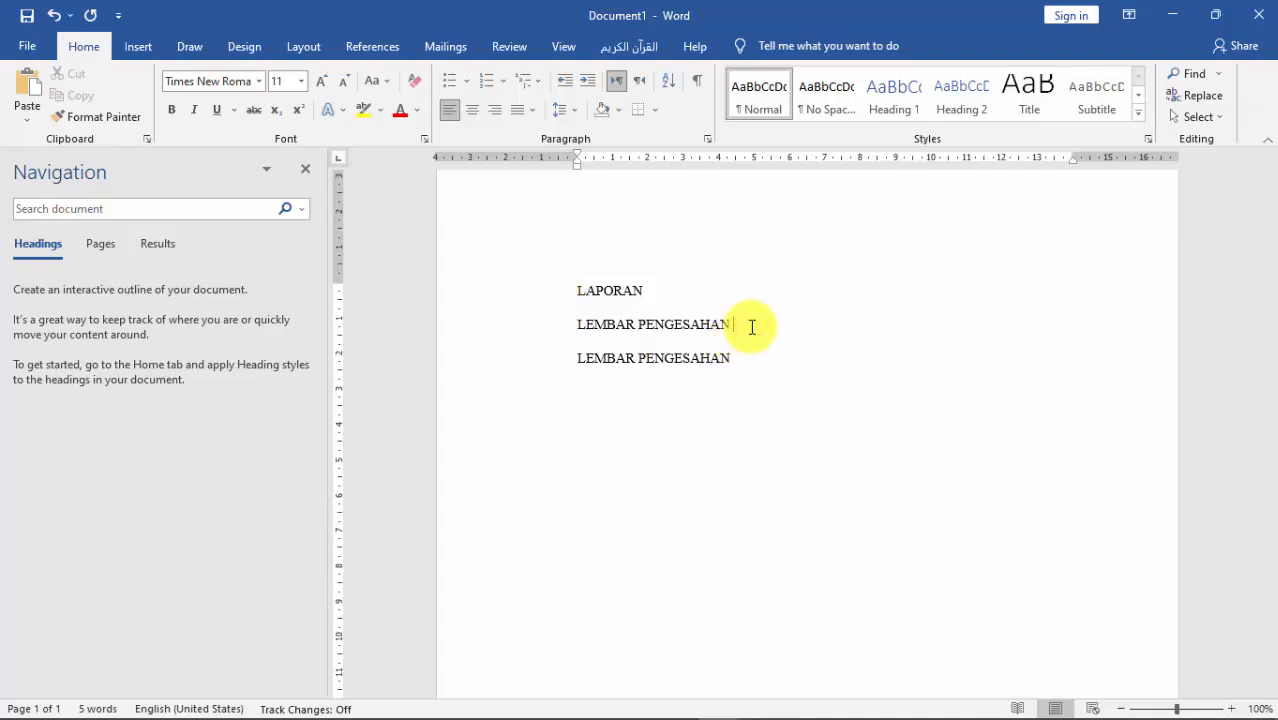
pyautogui.write('SEKOLAH')
pyautogui.click(752, 364)
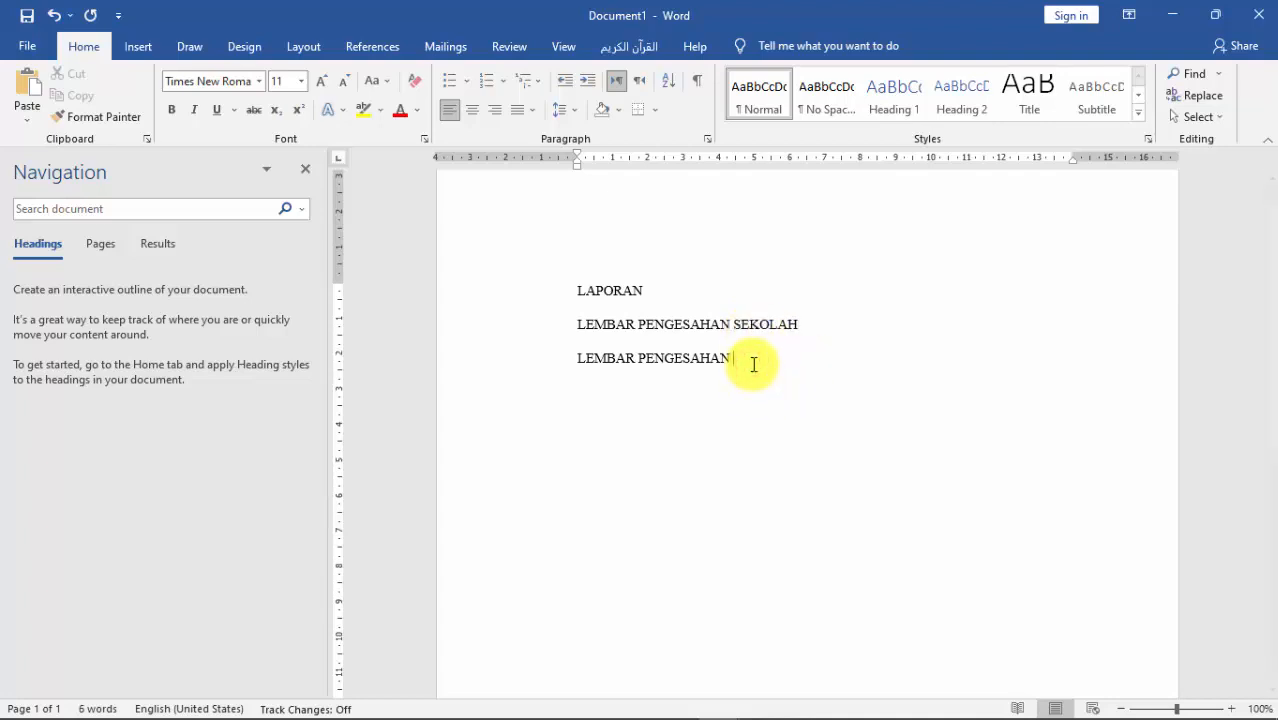
pyautogui.write('INDUSTRI')
# Add the lines MOTTO and KATA PENGANTAR below the approval lines, checking the PowerPoint outline slide between them.
pyautogui.press('Return')
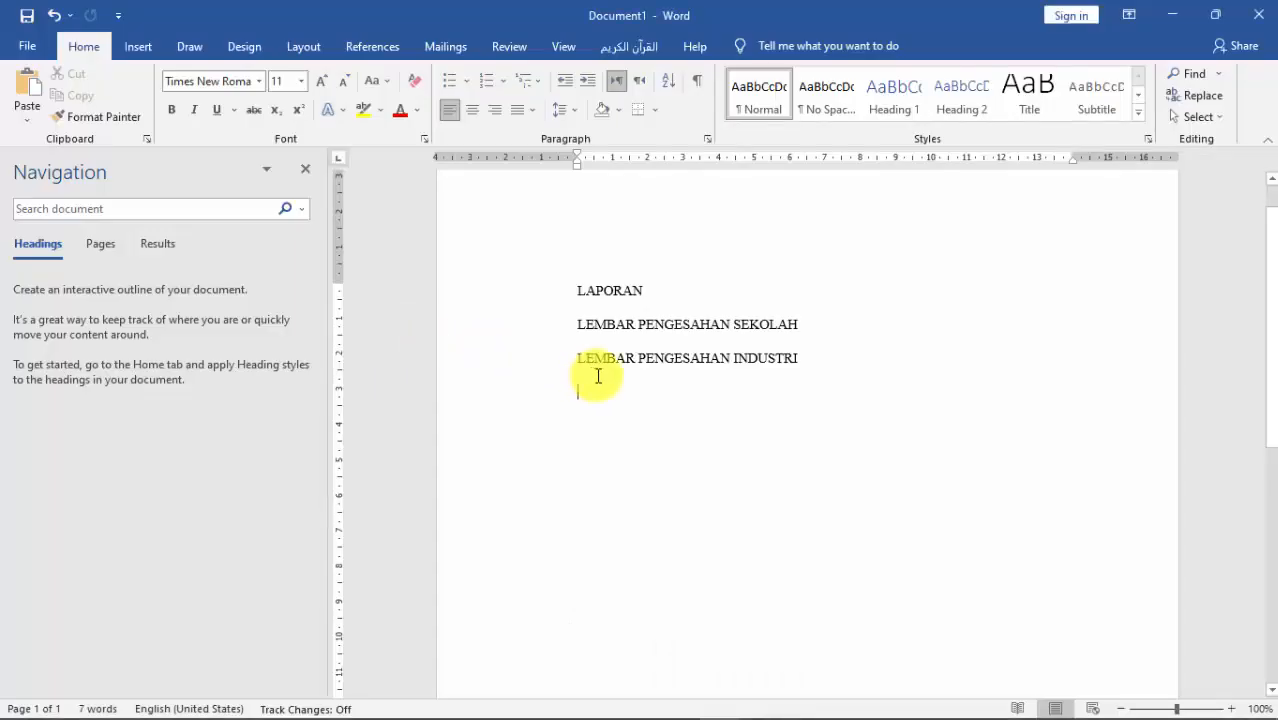
pyautogui.write('MOTTO')
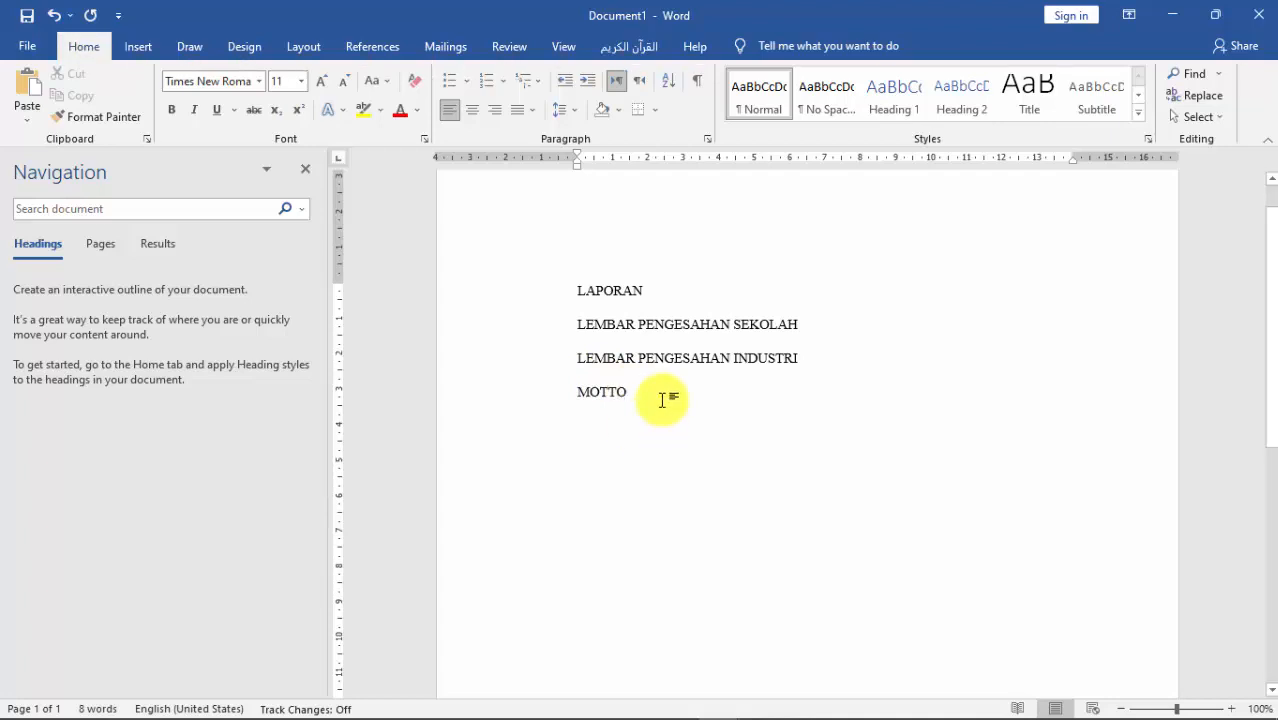
pyautogui.hotkey('alt', 'Tab')
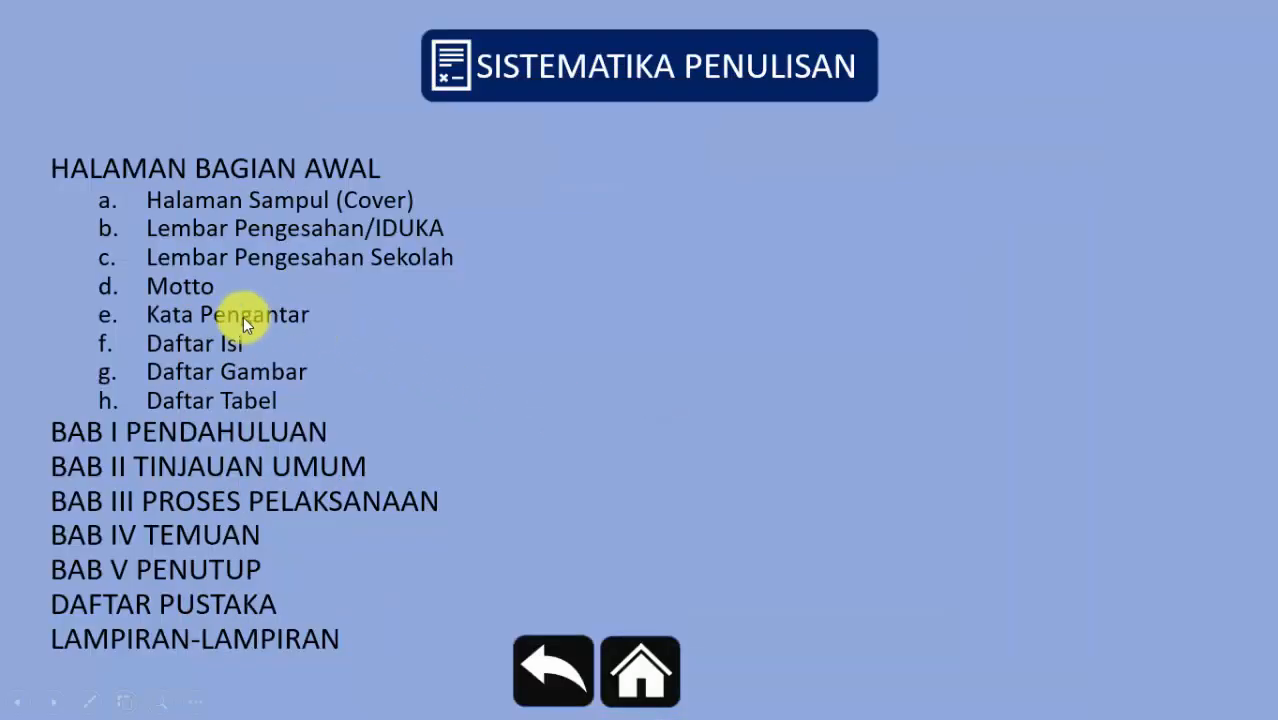
pyautogui.hotkey('alt', 'Tab')
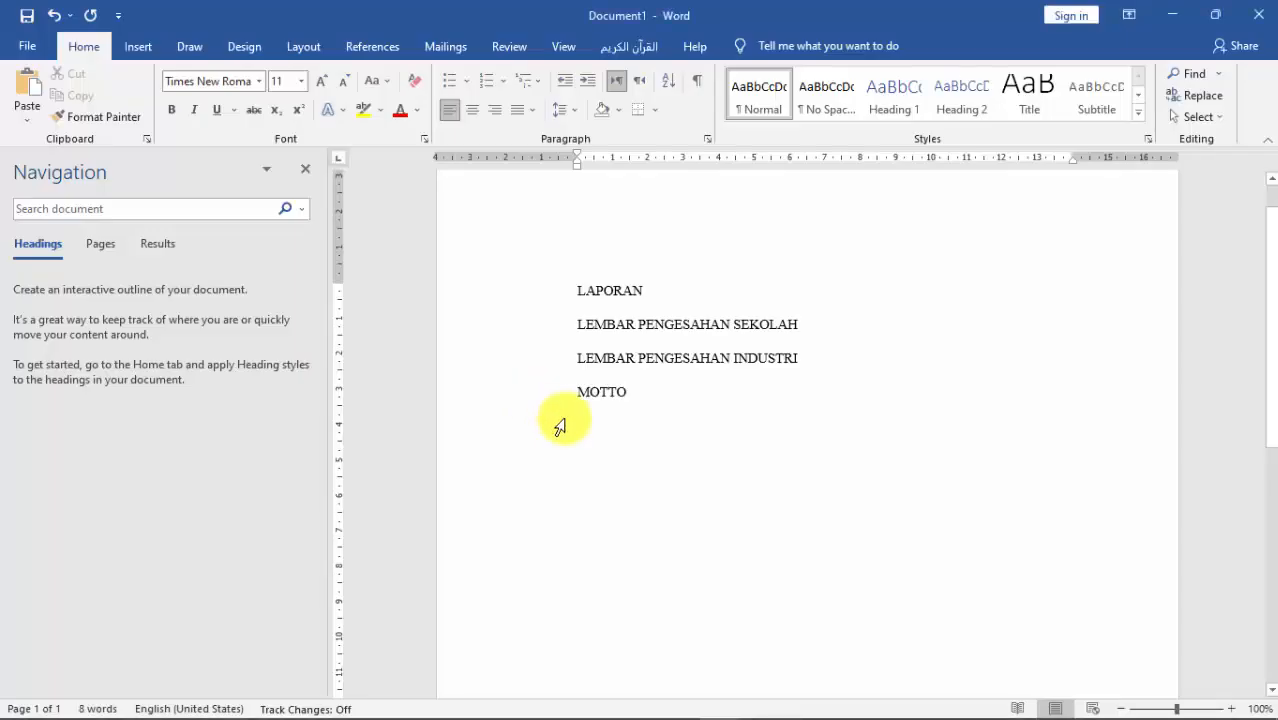
pyautogui.press('Return')
pyautogui.write('KA')
pyautogui.write('TA ')
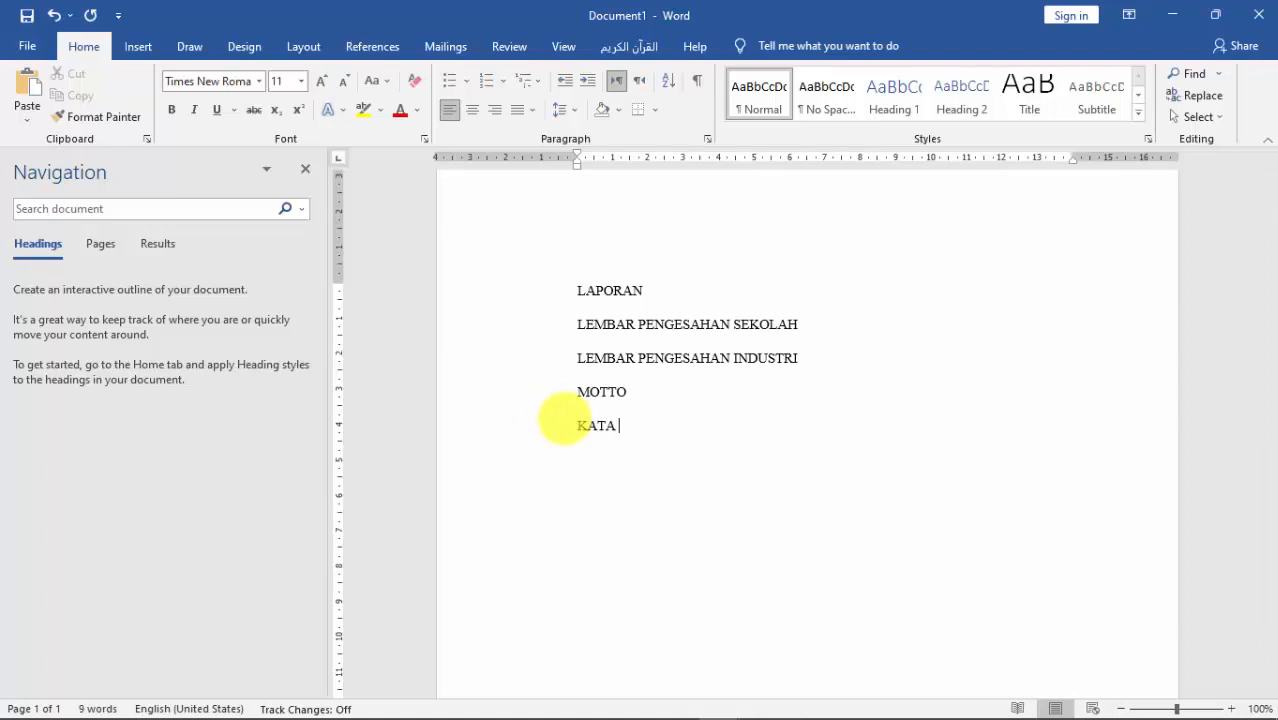
pyautogui.write('PENGANTAR')
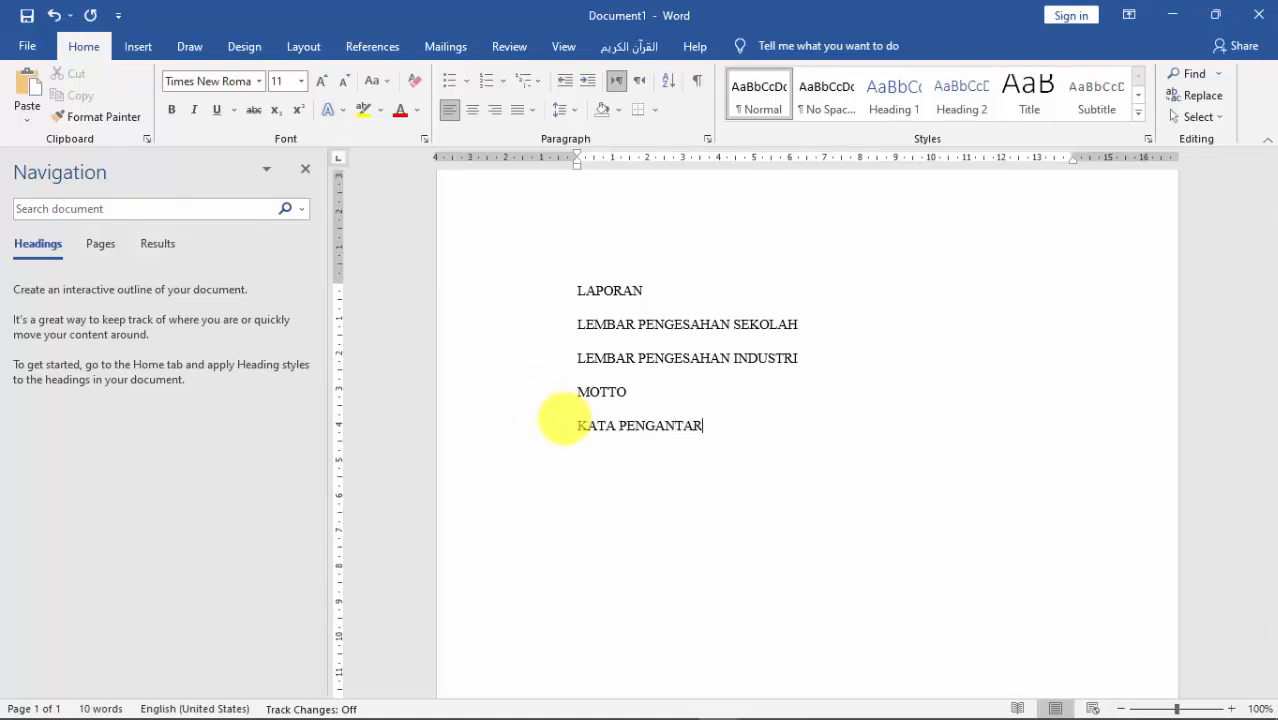
# Add the line DAFTAR ISI below KATA PENGANTAR.
pyautogui.press('Return')
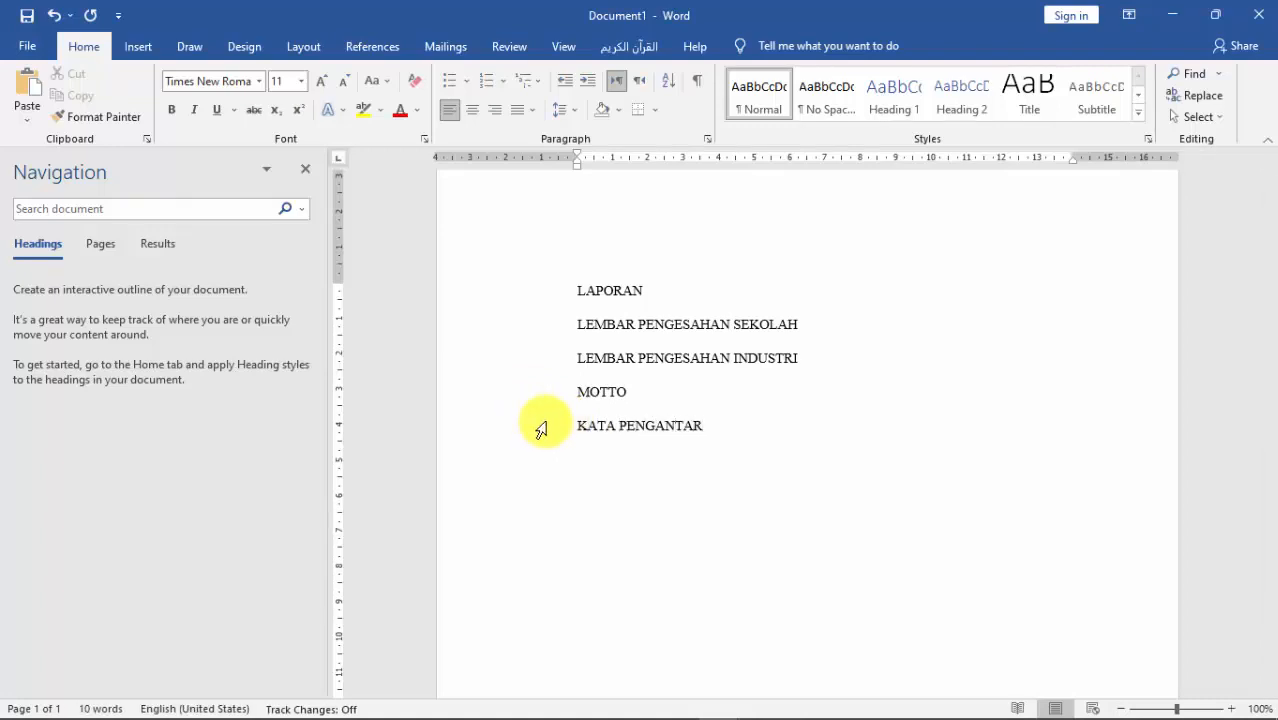
pyautogui.write('DA')
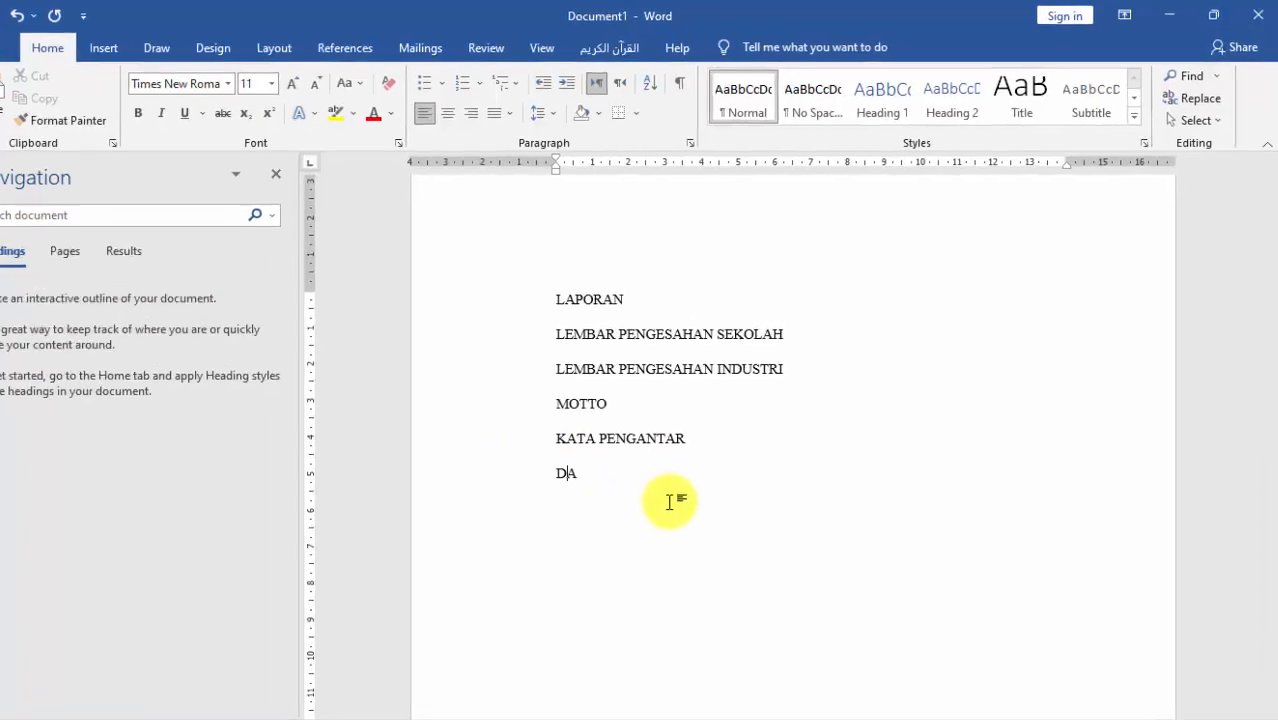
pyautogui.write('FT')
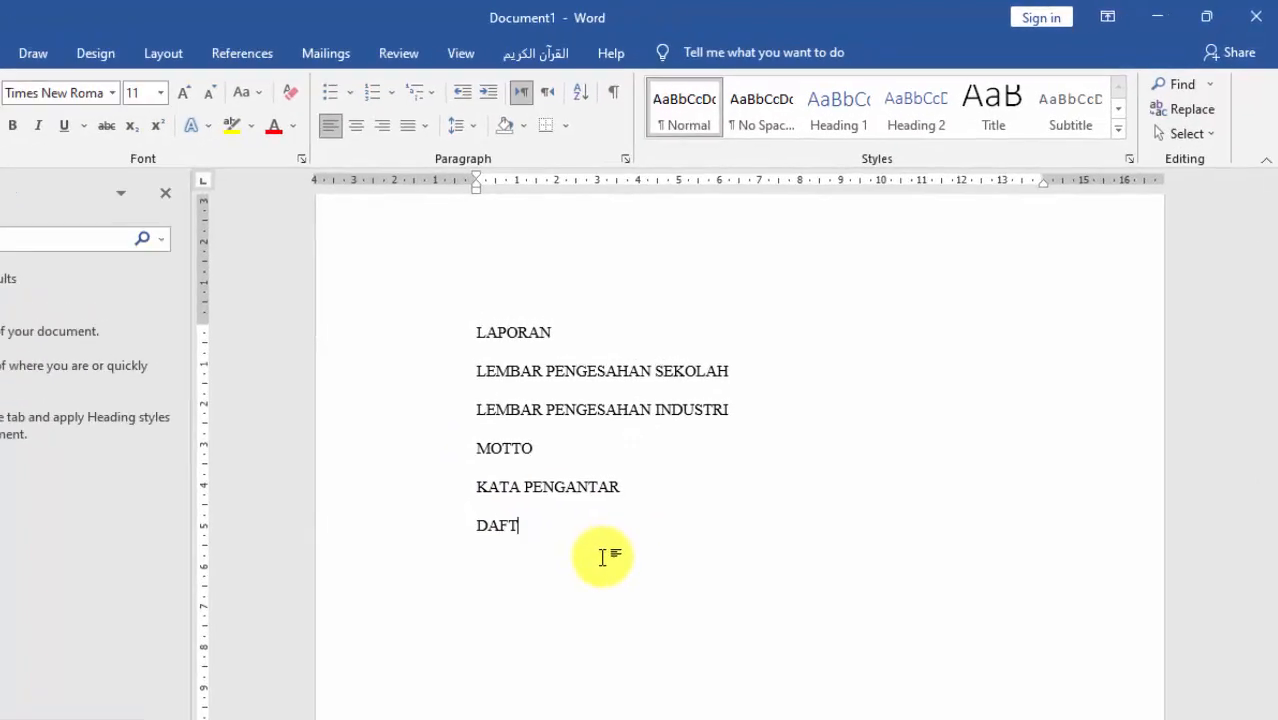
pyautogui.write('R')
pyautogui.press('BackSpace')
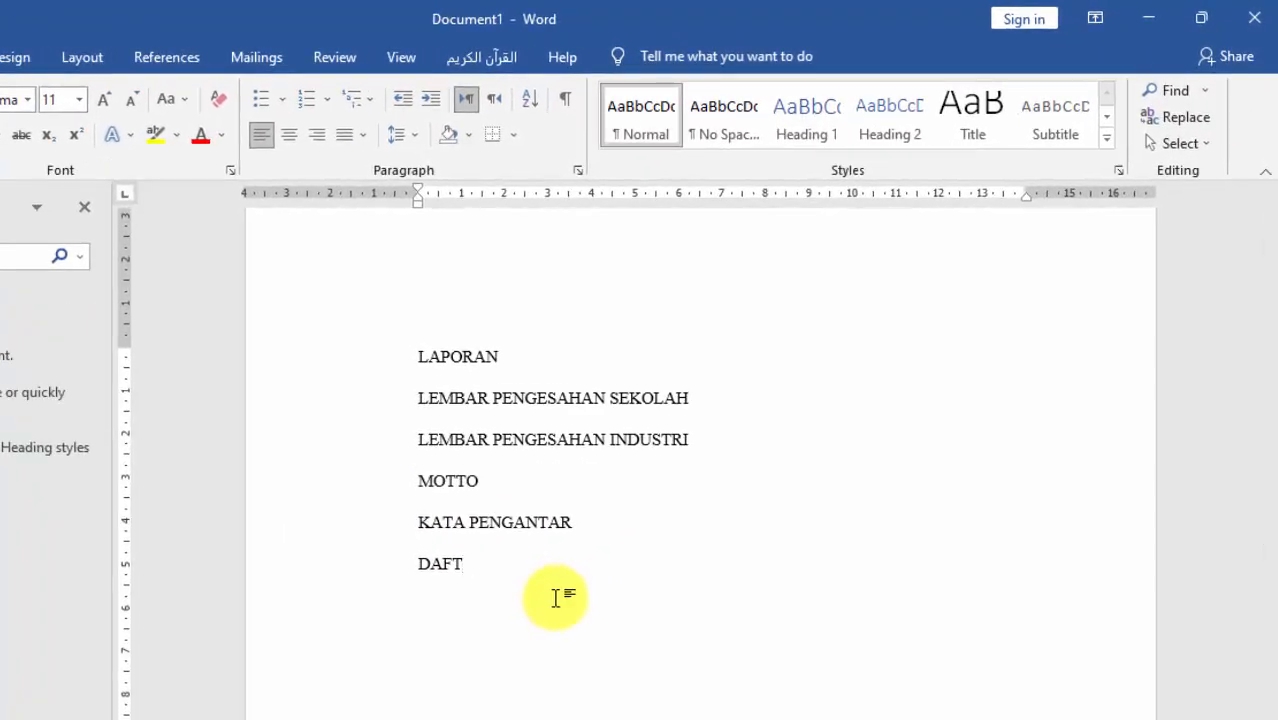
pyautogui.write('AR')
pyautogui.write(' ISI')
# Add the lines DAFTAR GAMBAR and DAFTAR TABEL below DAFTAR ISI.
pyautogui.write('DAFTA')
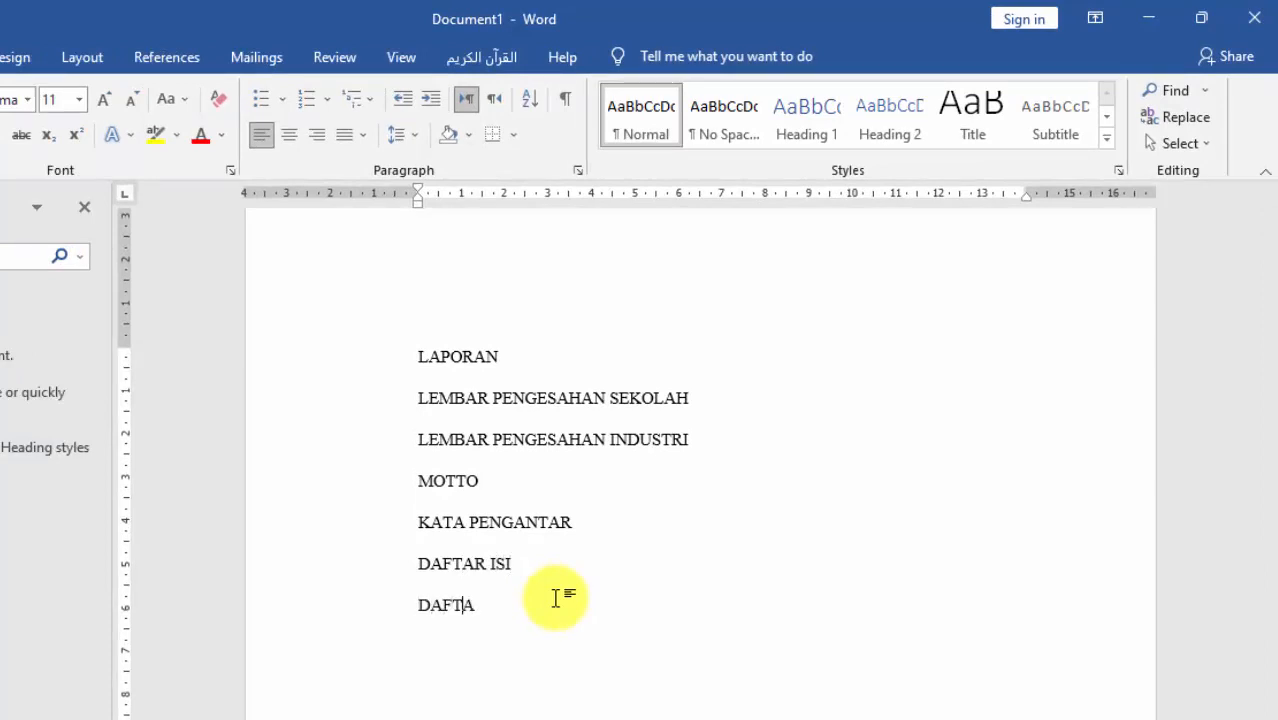
pyautogui.write('R GAMBAR')
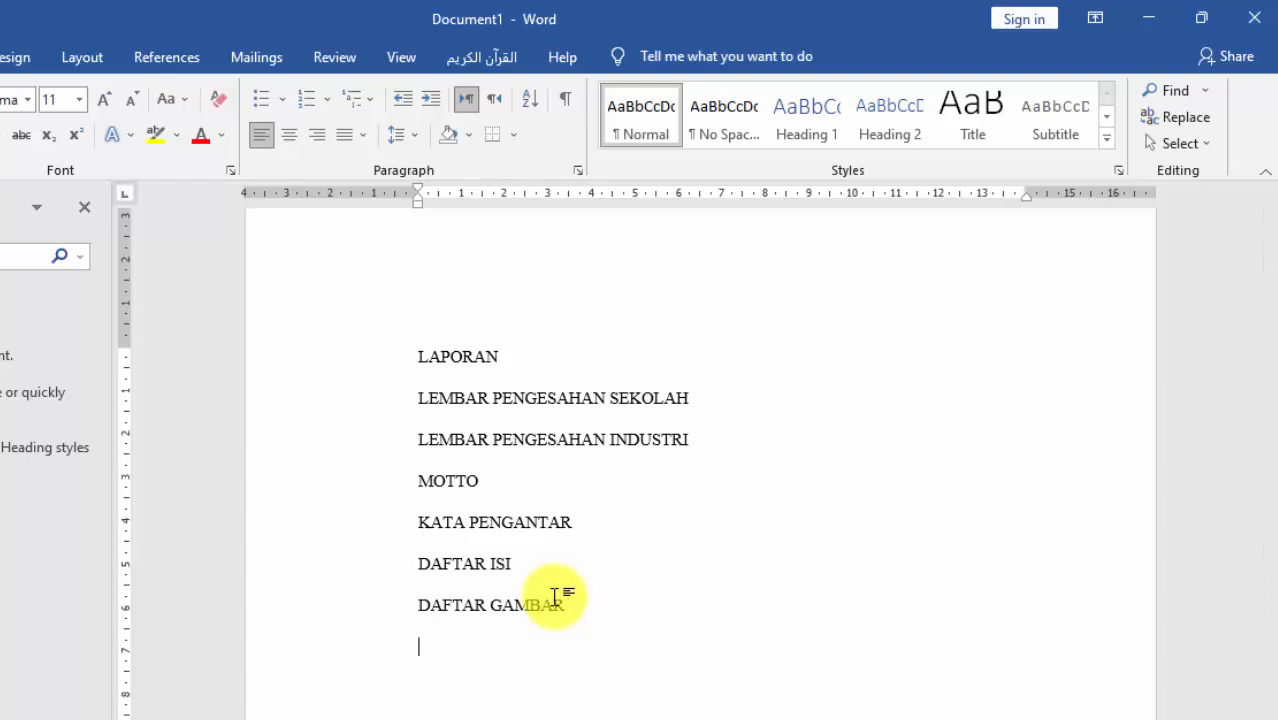
pyautogui.write('DAFTAR')
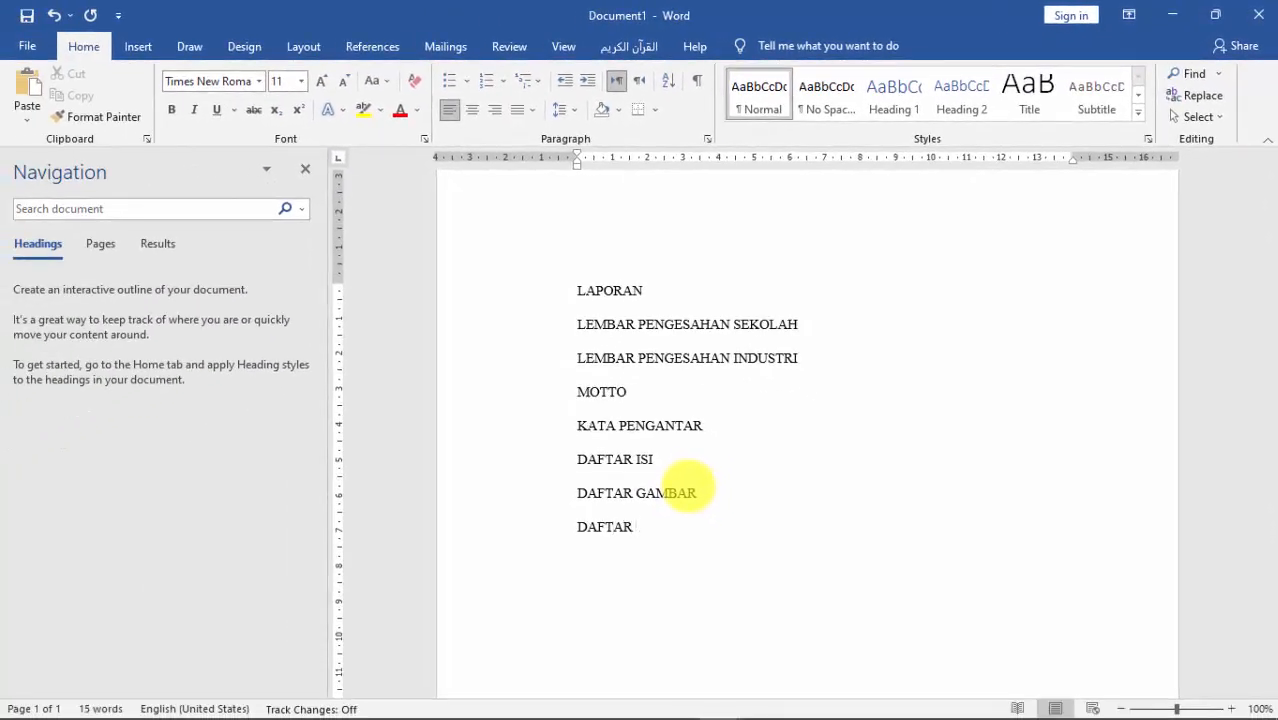
pyautogui.write(' TABEL')
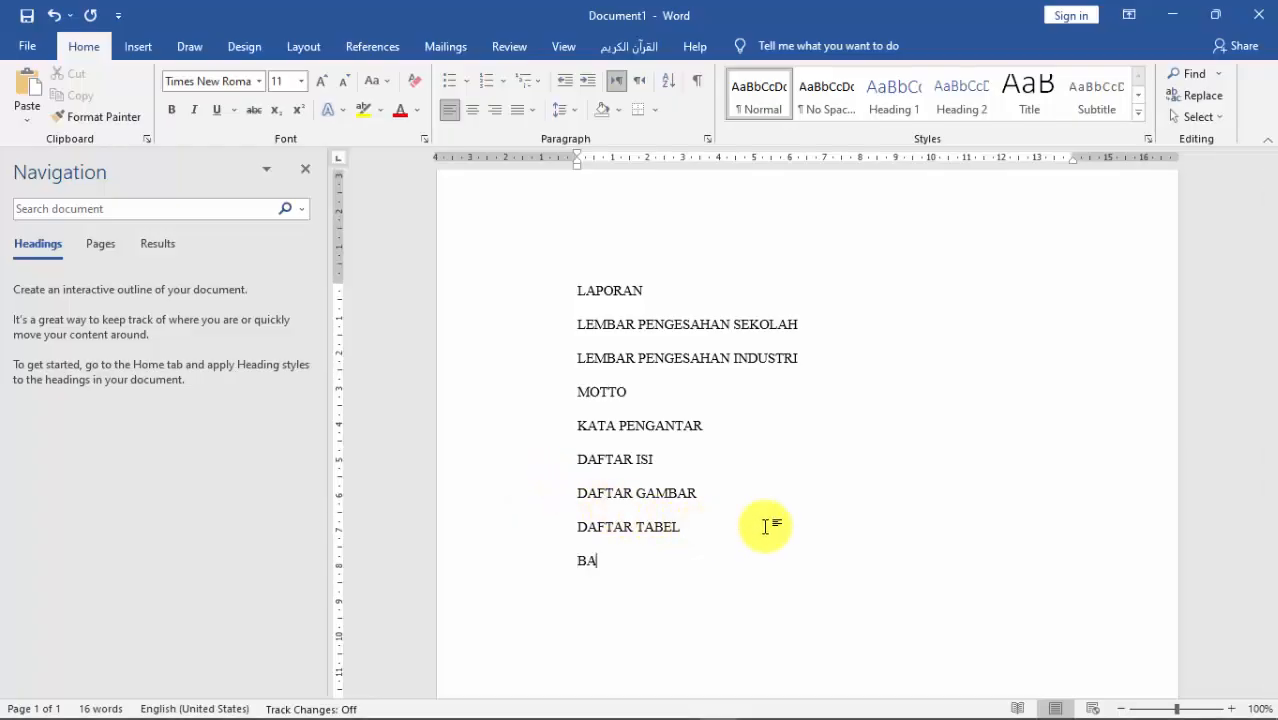
# Add the chapter lines BAB I PENDAHULUAN and BAB II TINJAUAN UMUM, and switch to the PowerPoint outline slide.
pyautogui.write('B')
pyautogui.press('BackSpace')
pyautogui.write('PEND')
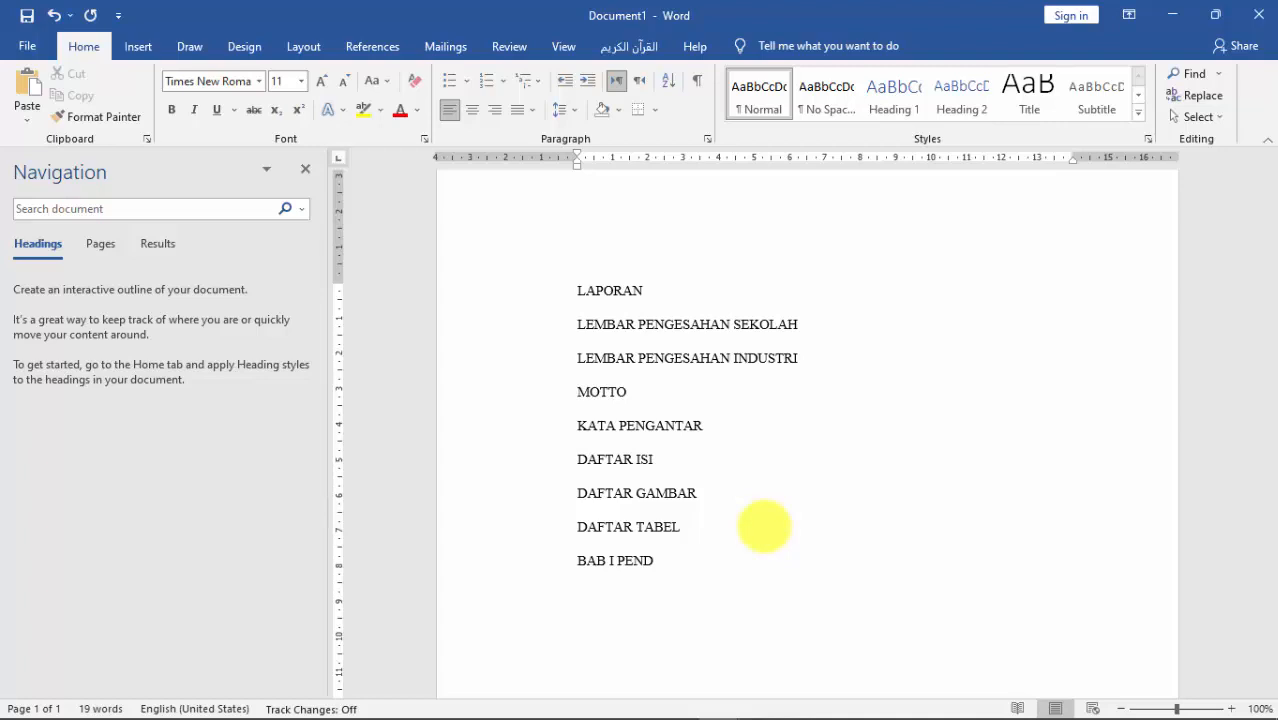
pyautogui.write('AHUL')
pyautogui.write('UAN B')
pyautogui.write('AB II')
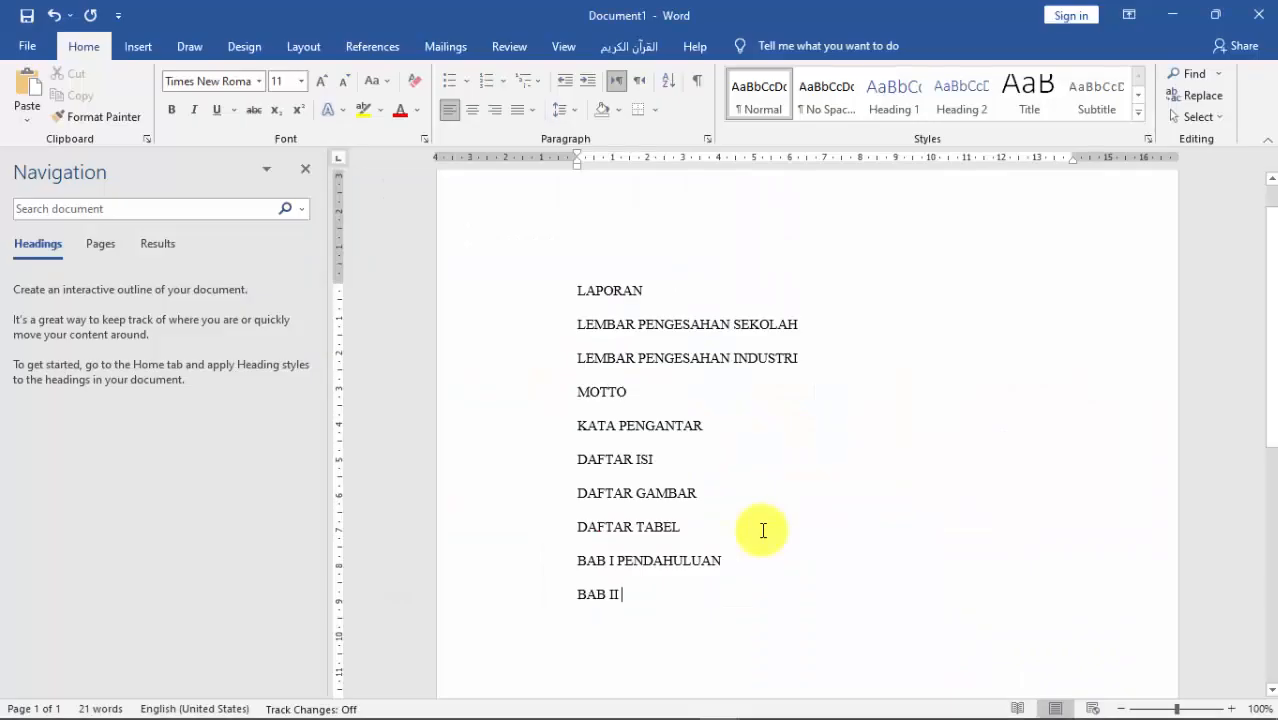
pyautogui.write('T ')
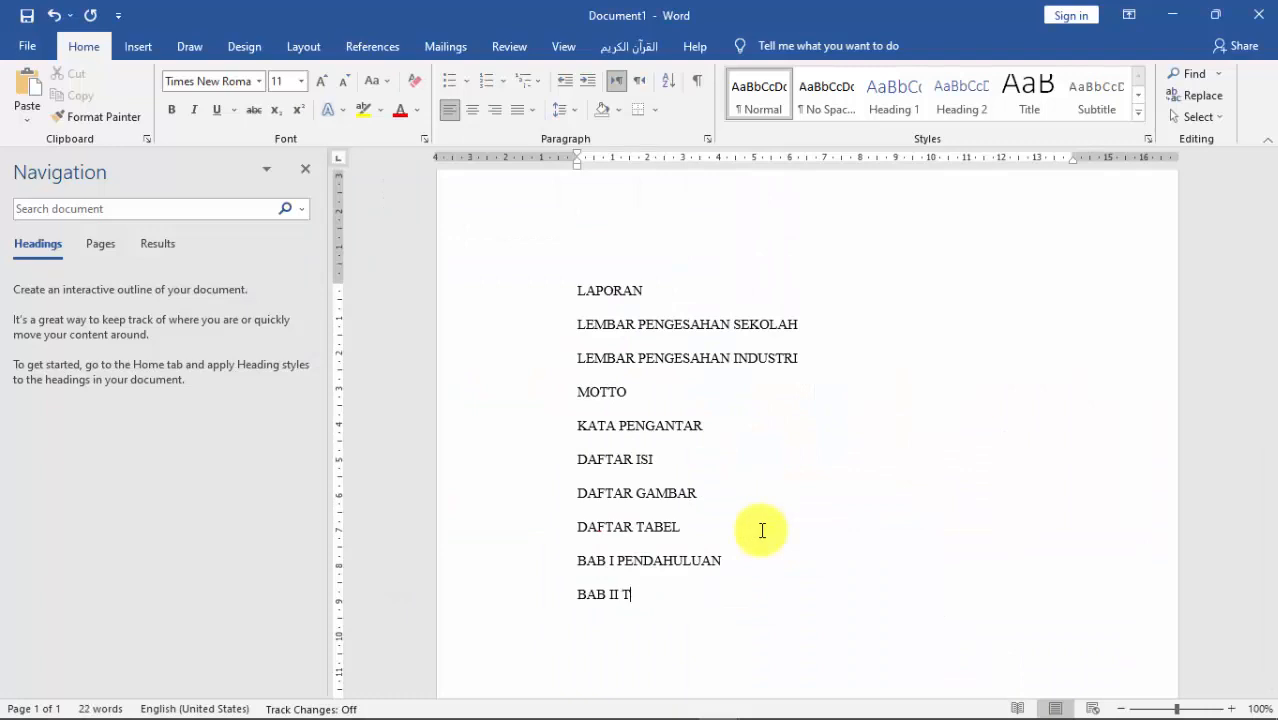
pyautogui.write('NJAUAN UMUM')
pyautogui.hotkey('alt', 'Tab')
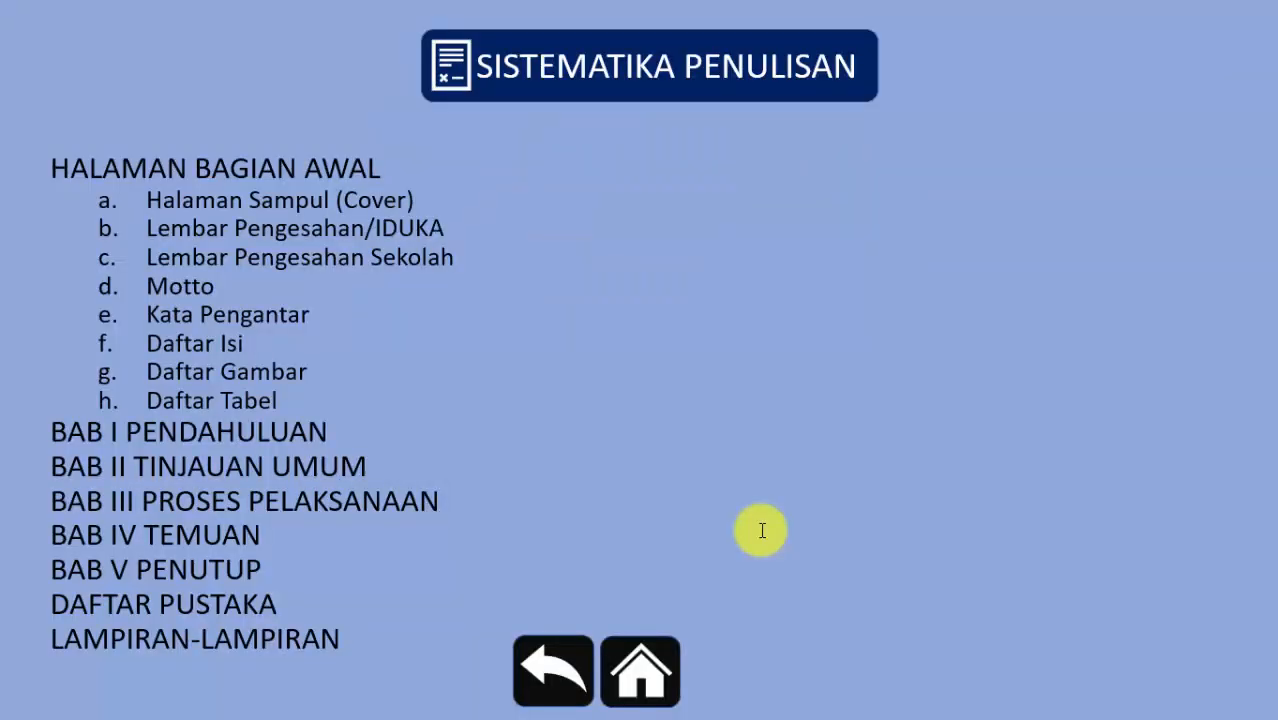
# Switch back to Word and add the line BAB III PROSES PELAKSANAAN below BAB II TINJAUAN UMUM.
pyautogui.hotkey('alt', 'Tab')
pyautogui.press('Return')
pyautogui.write('BAB II')
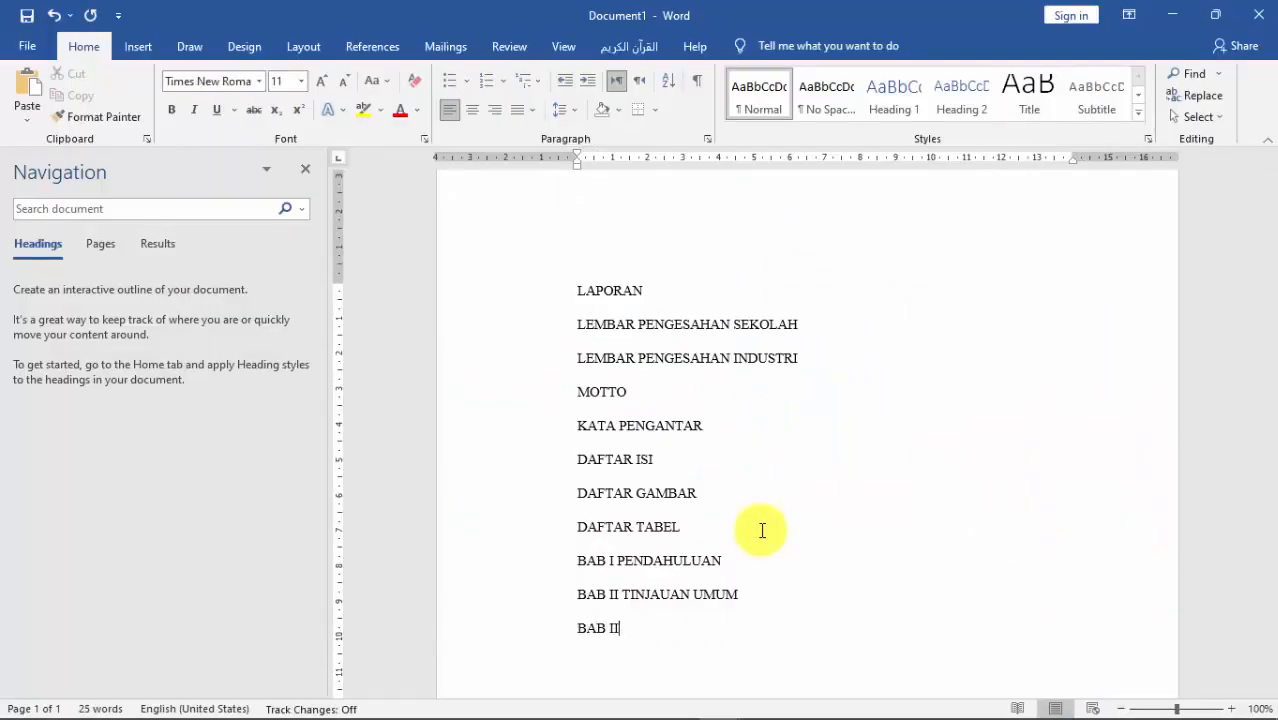
pyautogui.write('I PROSES PELAKSANAAN')
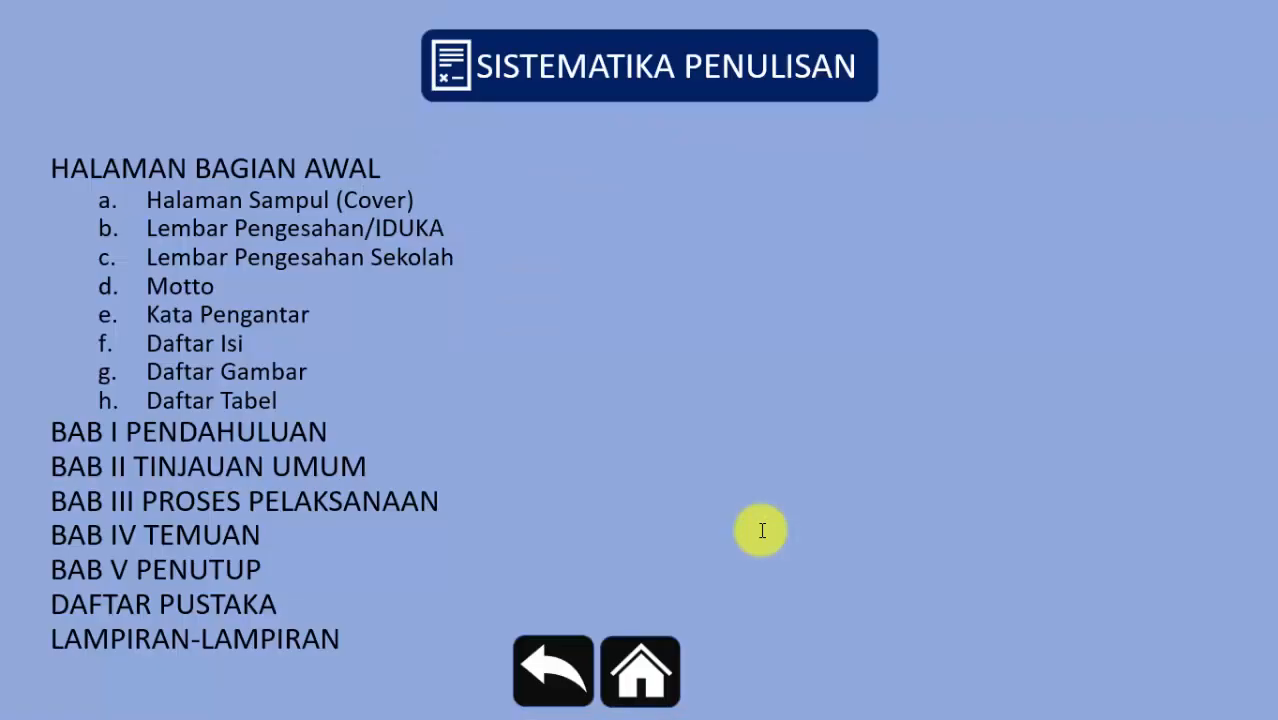
# Check the PowerPoint outline slide and add the line BAB IV TEMUAN below BAB III in the Word document.
pyautogui.hotkey('alt', 'Tab')
pyautogui.hotkey('alt', 'Tab')
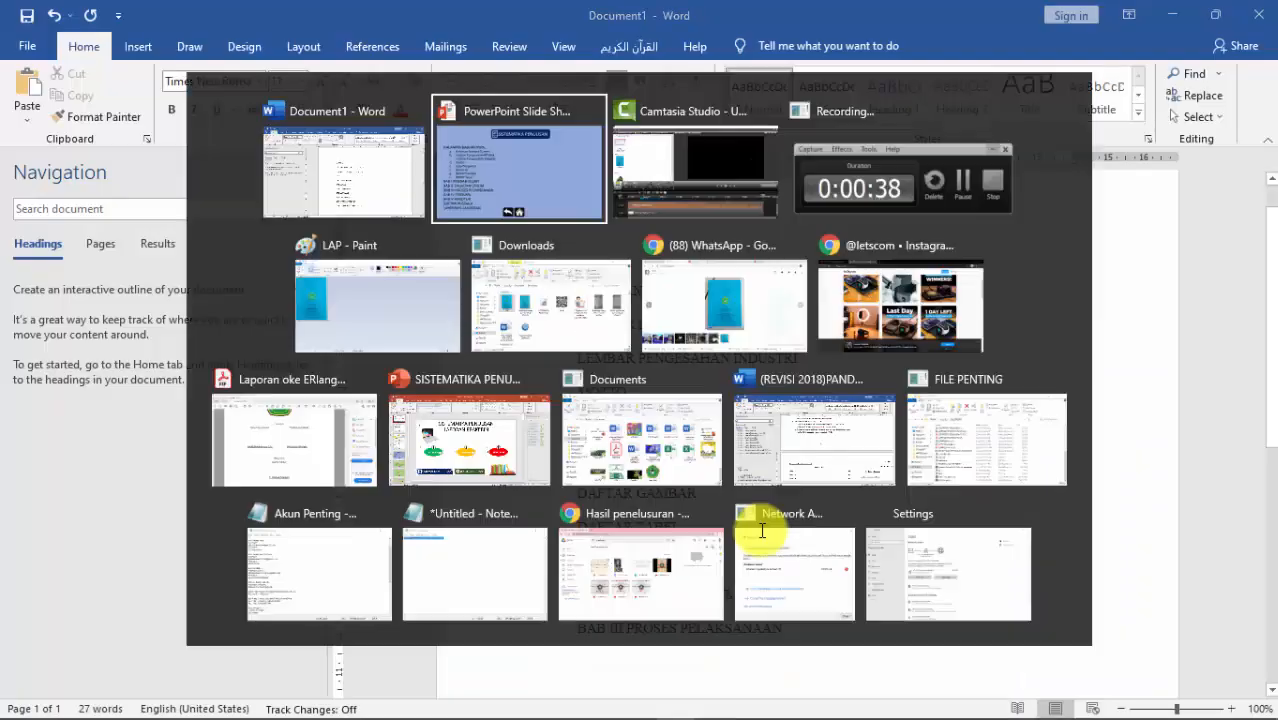
pyautogui.hotkey('alt', 'Tab')
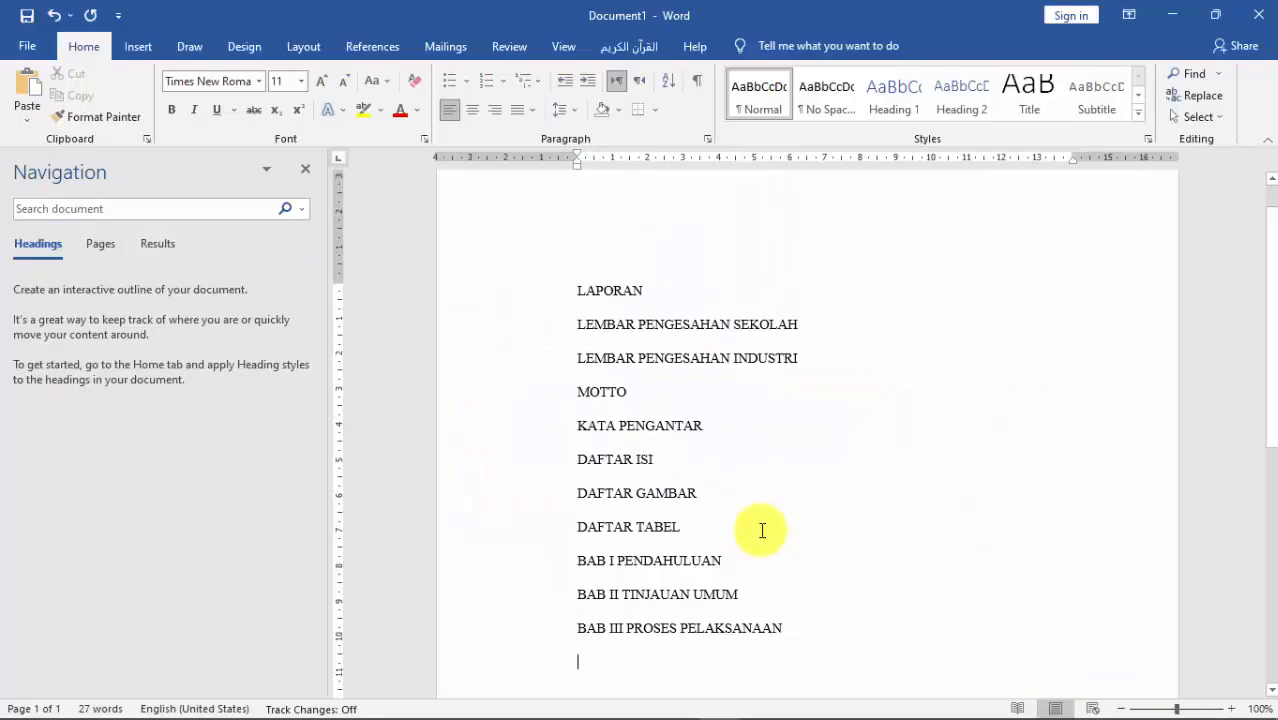
pyautogui.write('TE')
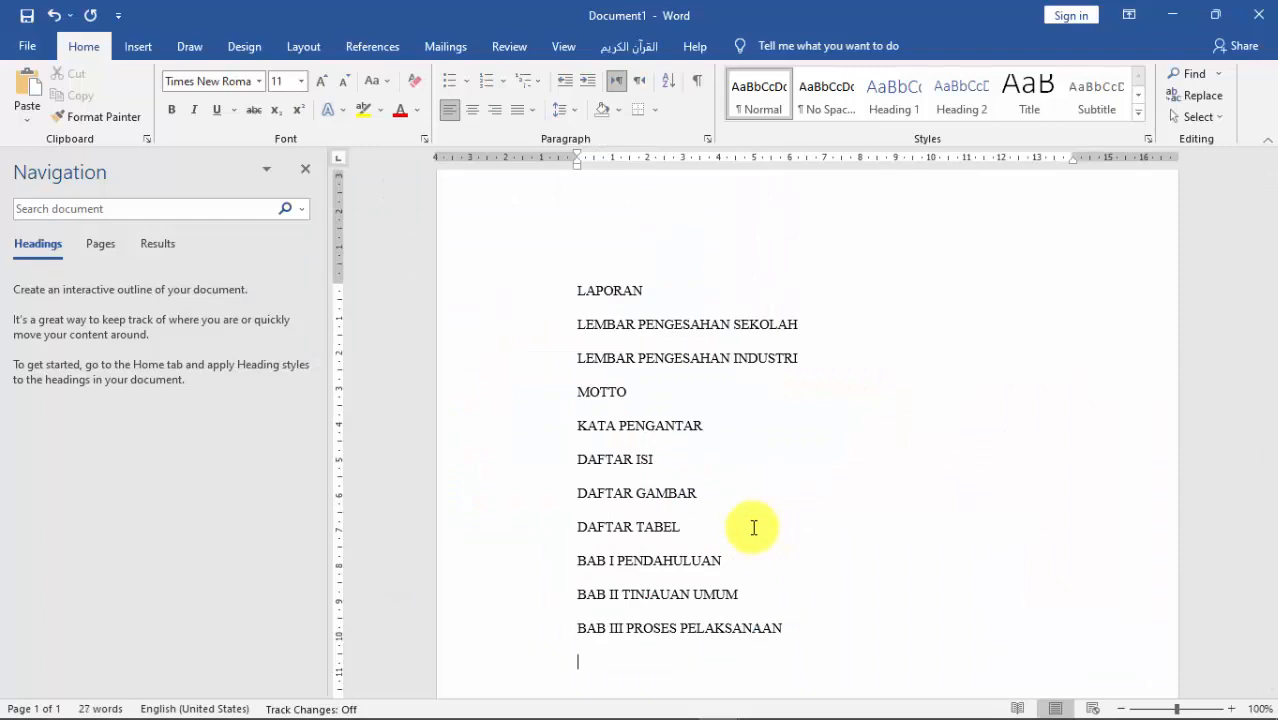
pyautogui.write('BAB IV TEMUAN')
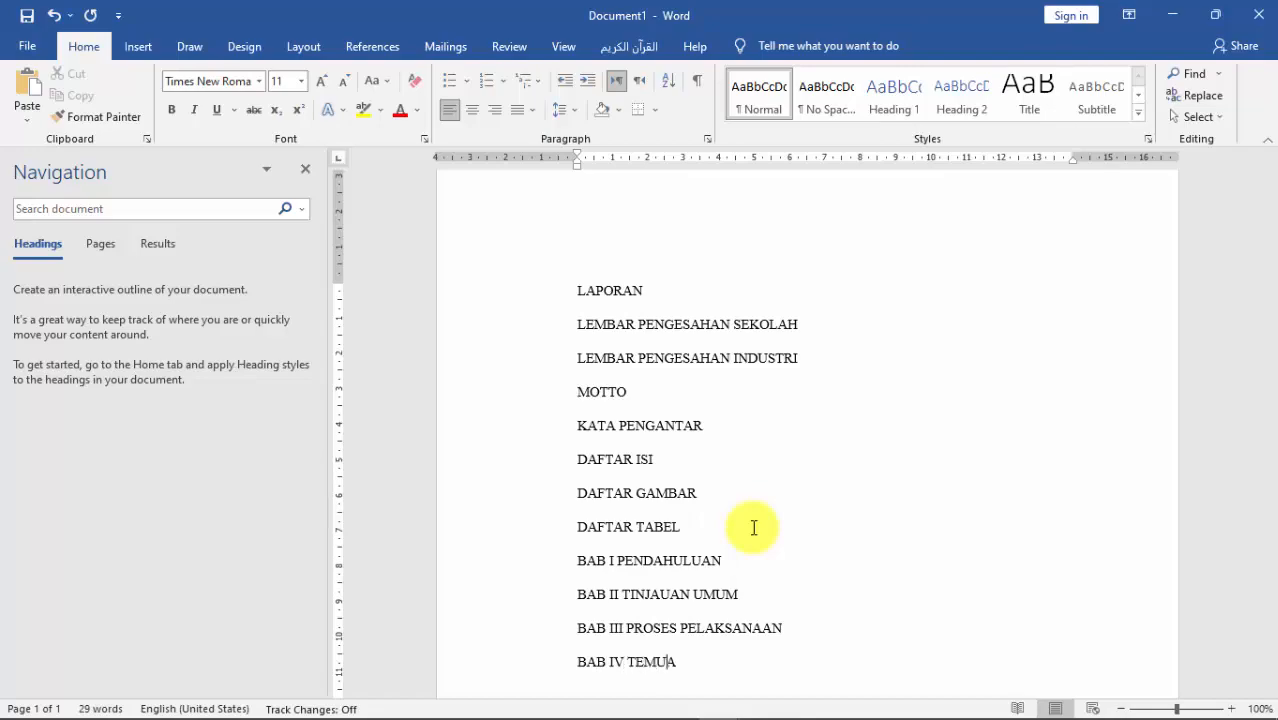
pyautogui.press('Return')
# Check the PowerPoint outline slide and add the line BAB V PENUTUP below BAB IV TEMUAN in Word.
pyautogui.hotkey('alt', 'Tab')
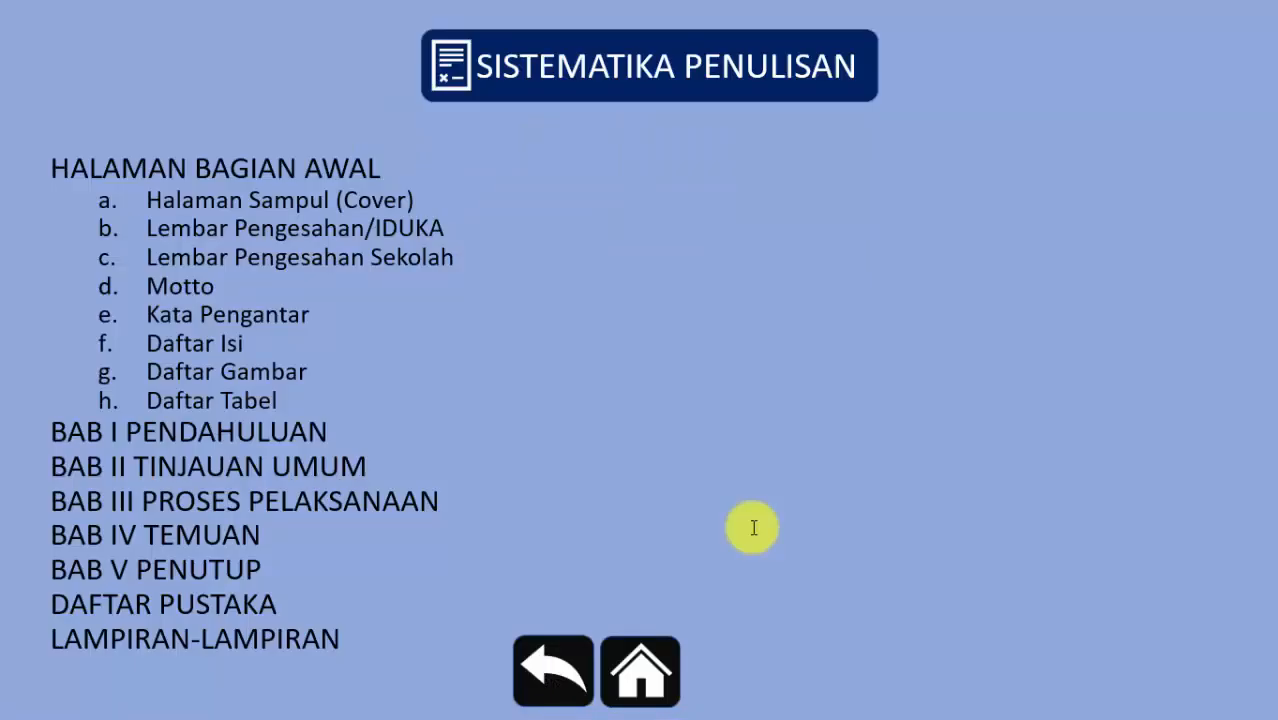
pyautogui.hotkey('alt', 'Tab')
pyautogui.write('BAB')
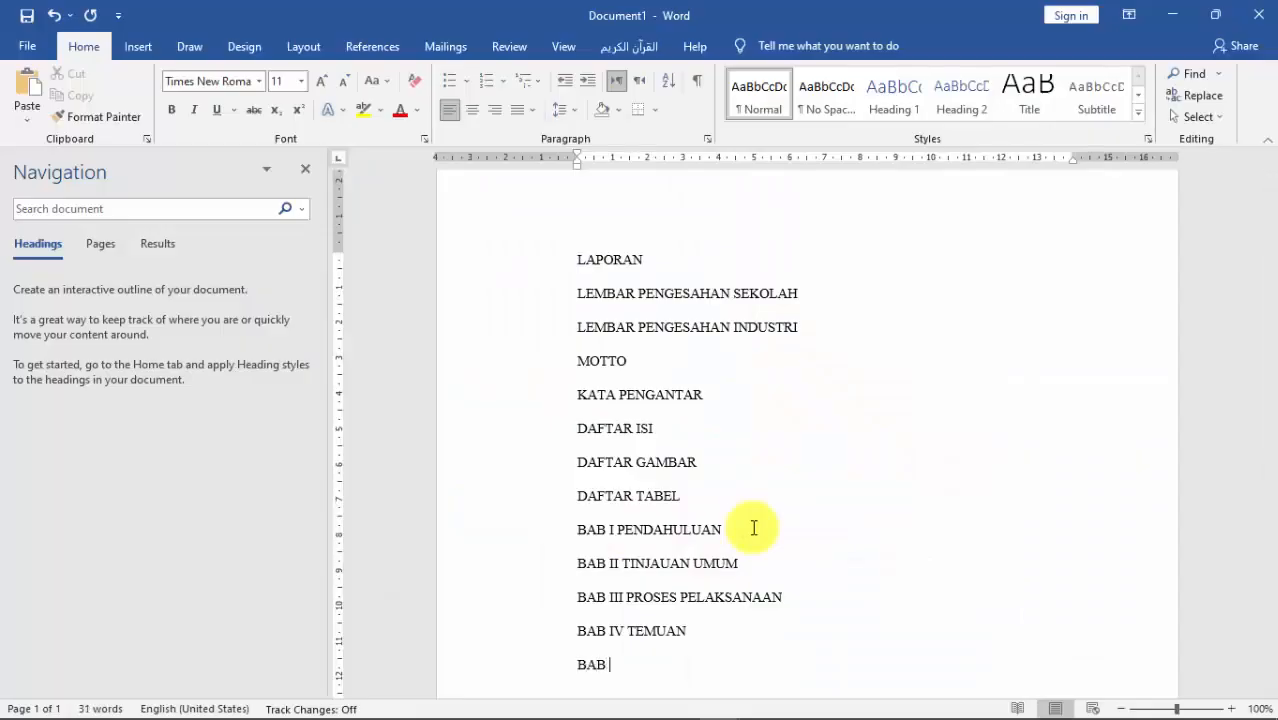
pyautogui.write(' V PENUTUP')
pyautogui.press('Return')
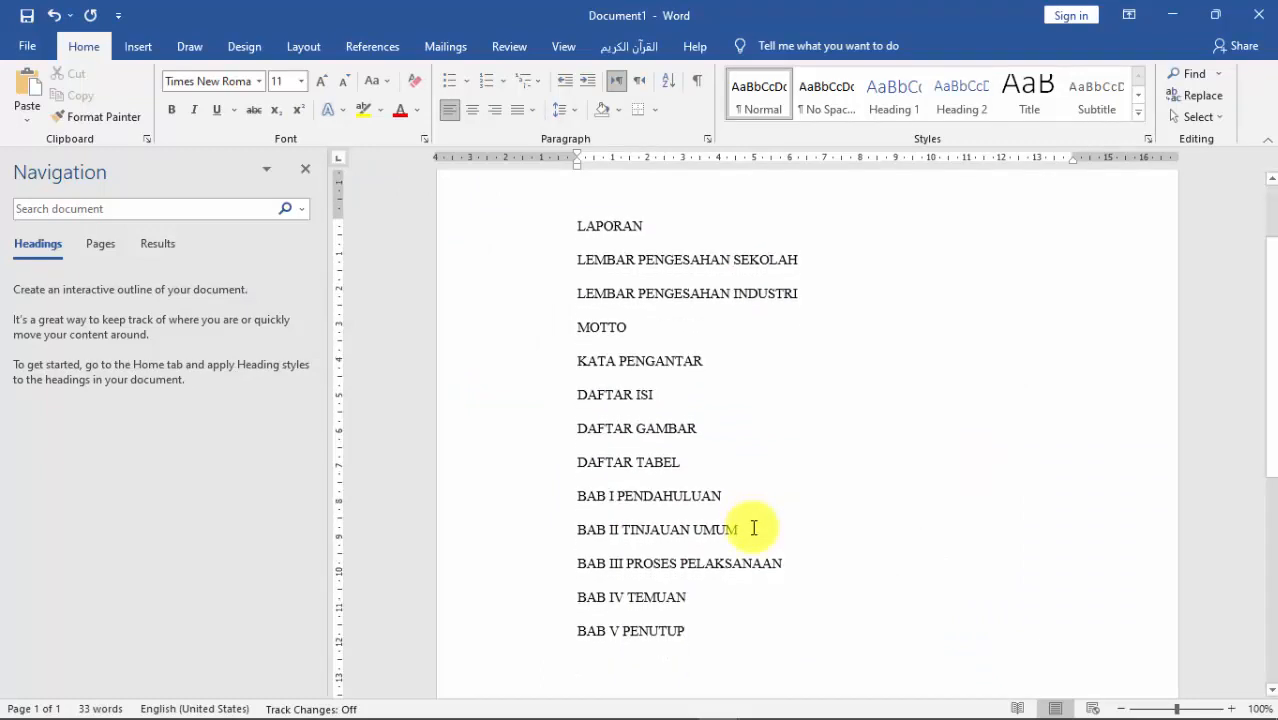
# Add the closing lines DAFTAR PUSTAKA and LAMPIRAN-LAMPIRAN below BAB V PENUTUP.
pyautogui.write('DA')
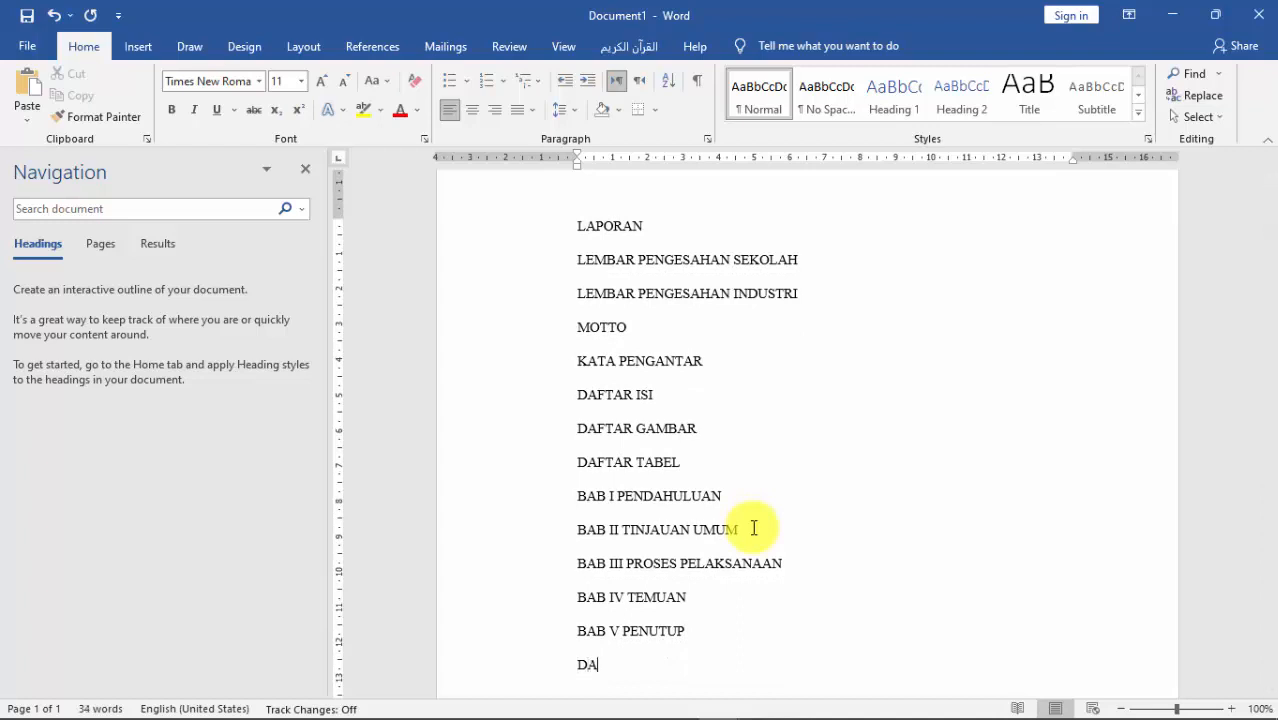
pyautogui.write('FTAR PUSTAK')
pyautogui.press('Return')
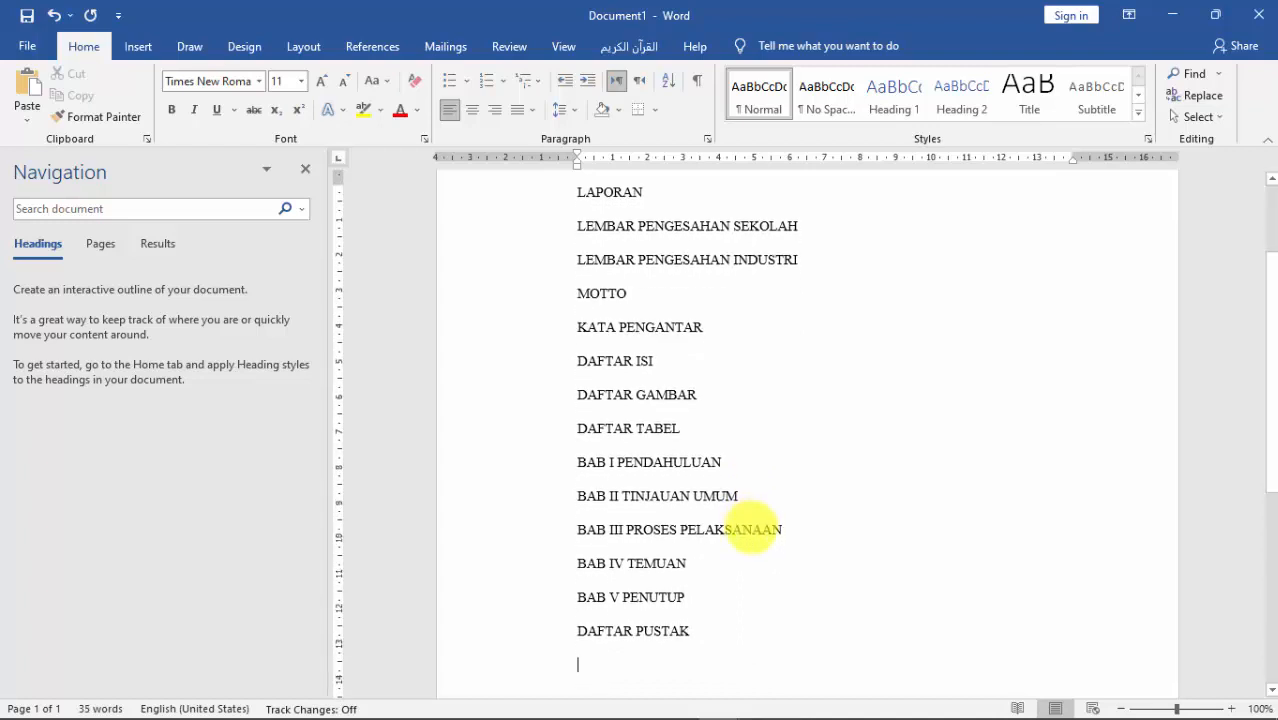
pyautogui.press('BackSpace')
pyautogui.write('A')
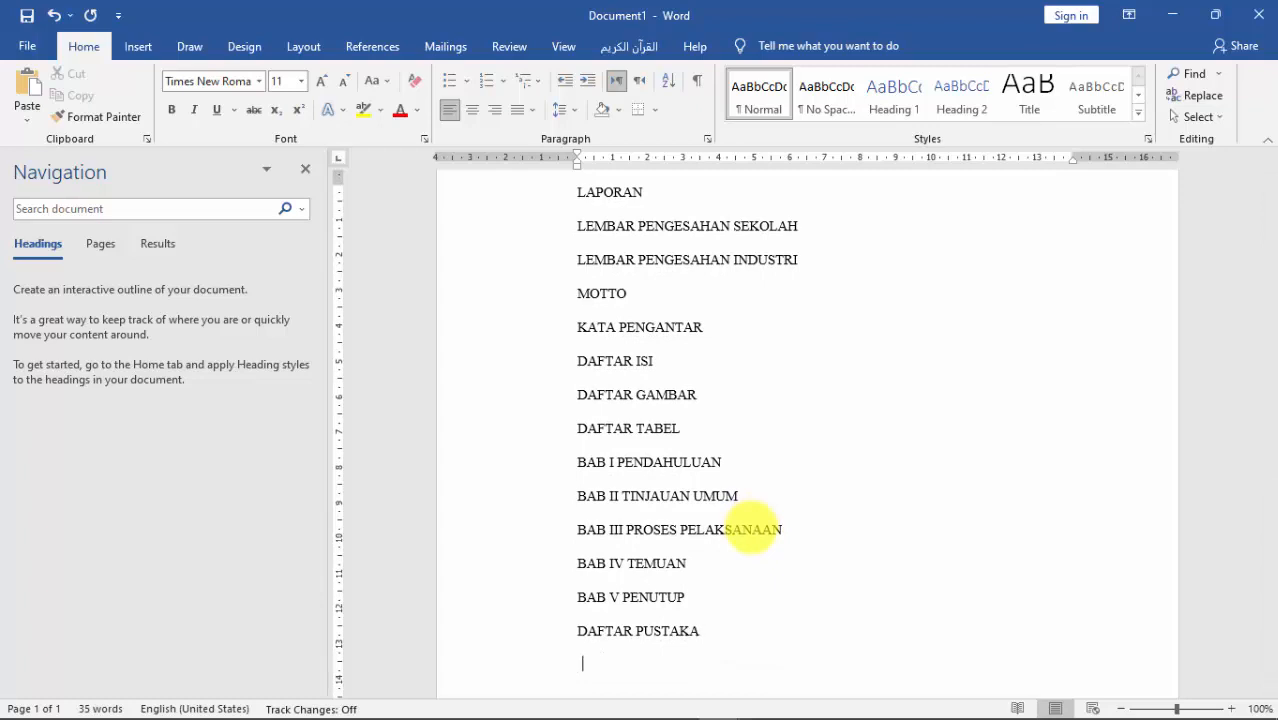
pyautogui.press('Return')
pyautogui.write('LAMPIRAN-LA')
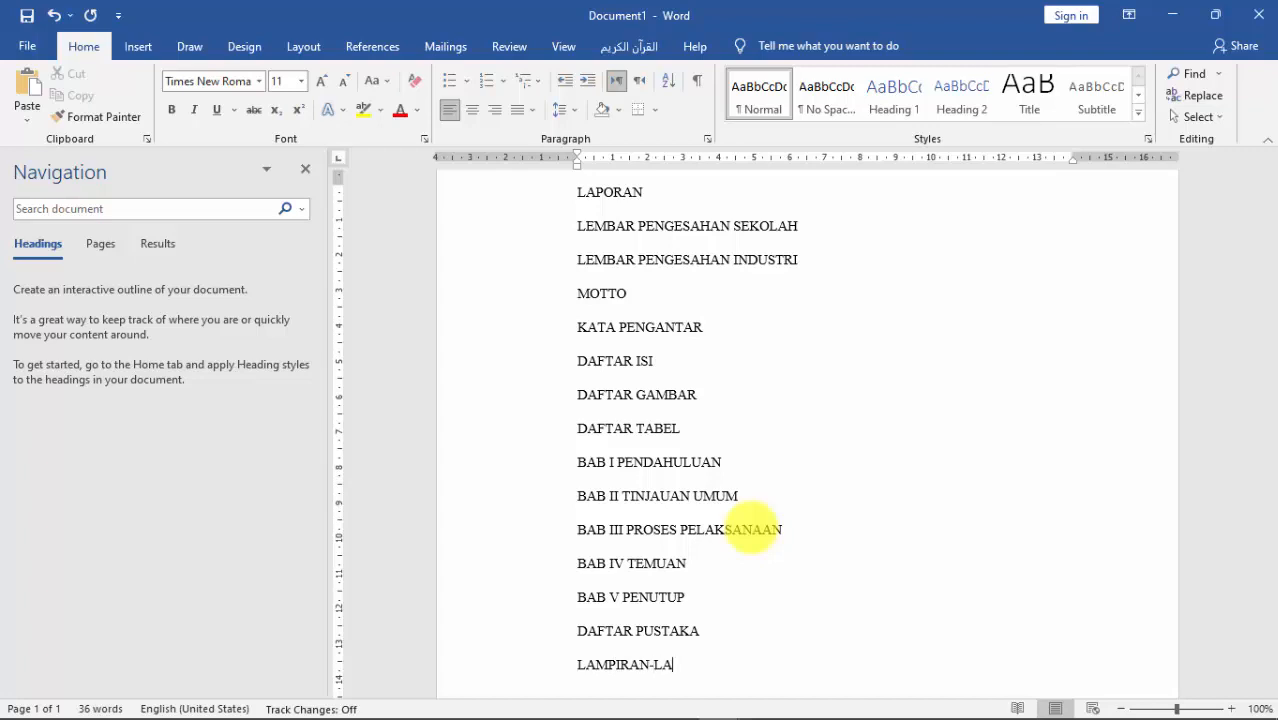
pyautogui.write('MPIRAN')
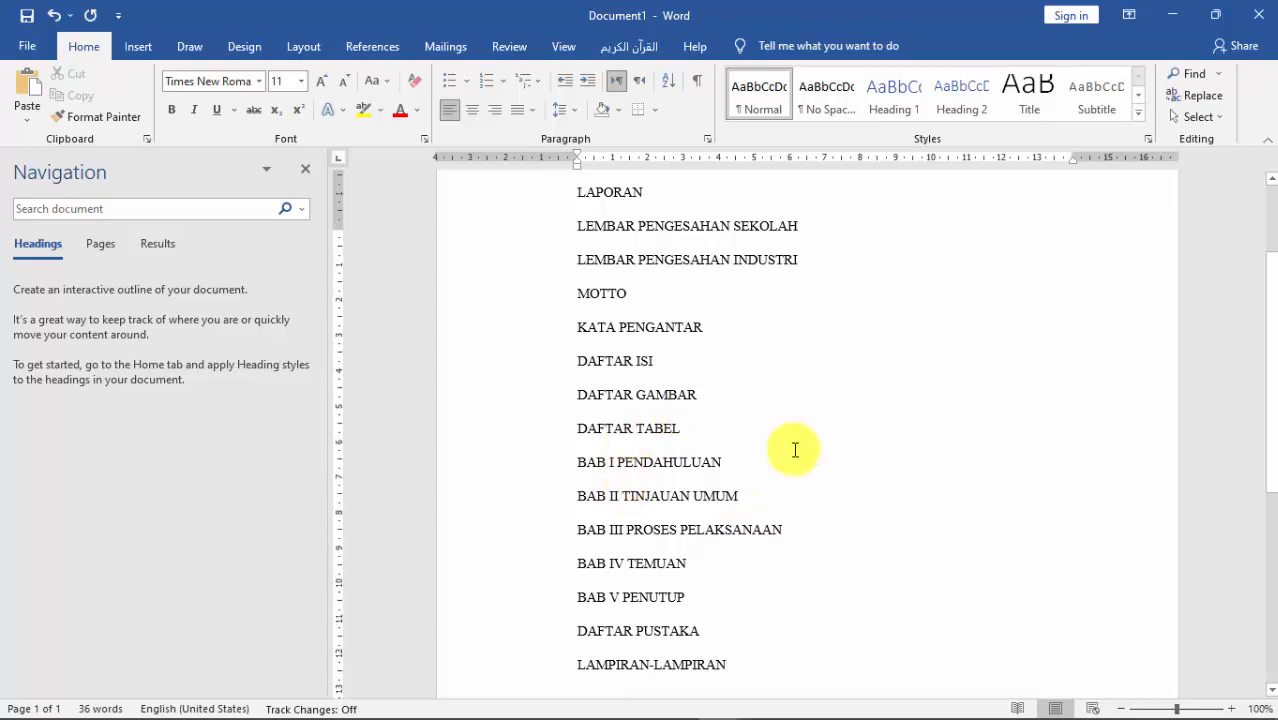
pyautogui.scroll(1, 793, 445)
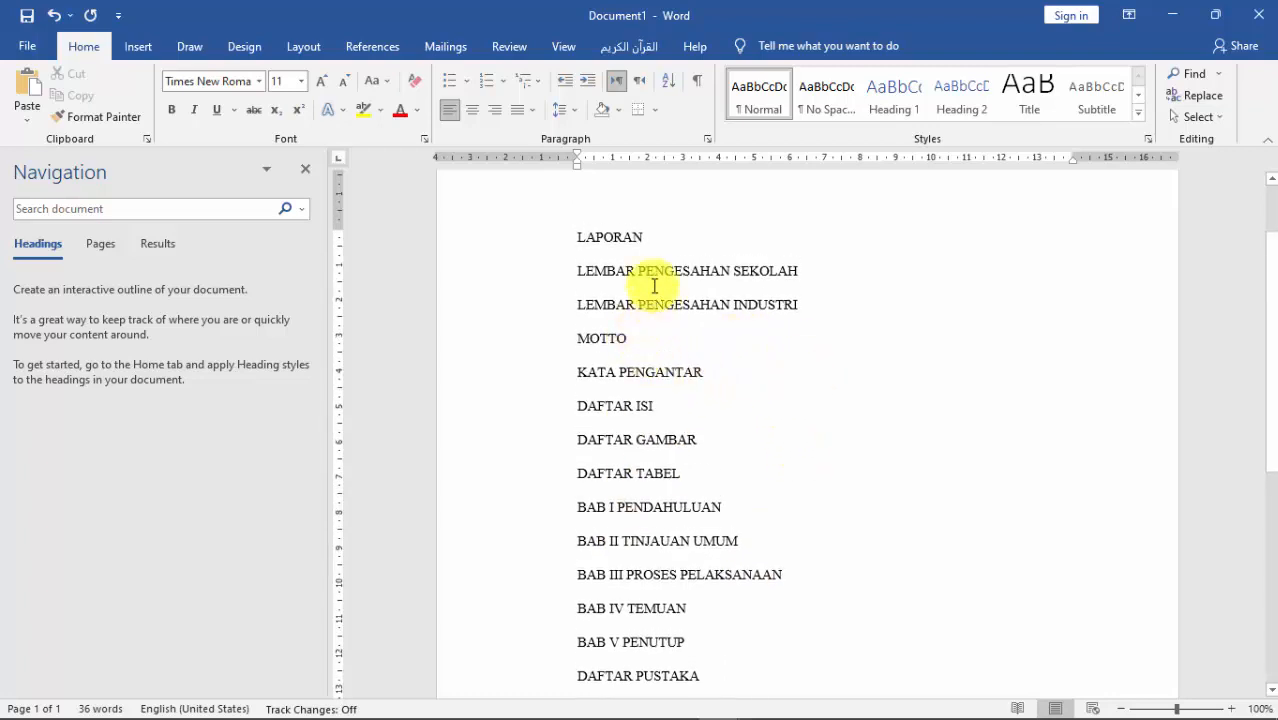
pyautogui.moveTo(578, 238); pyautogui.dragTo(741, 643)
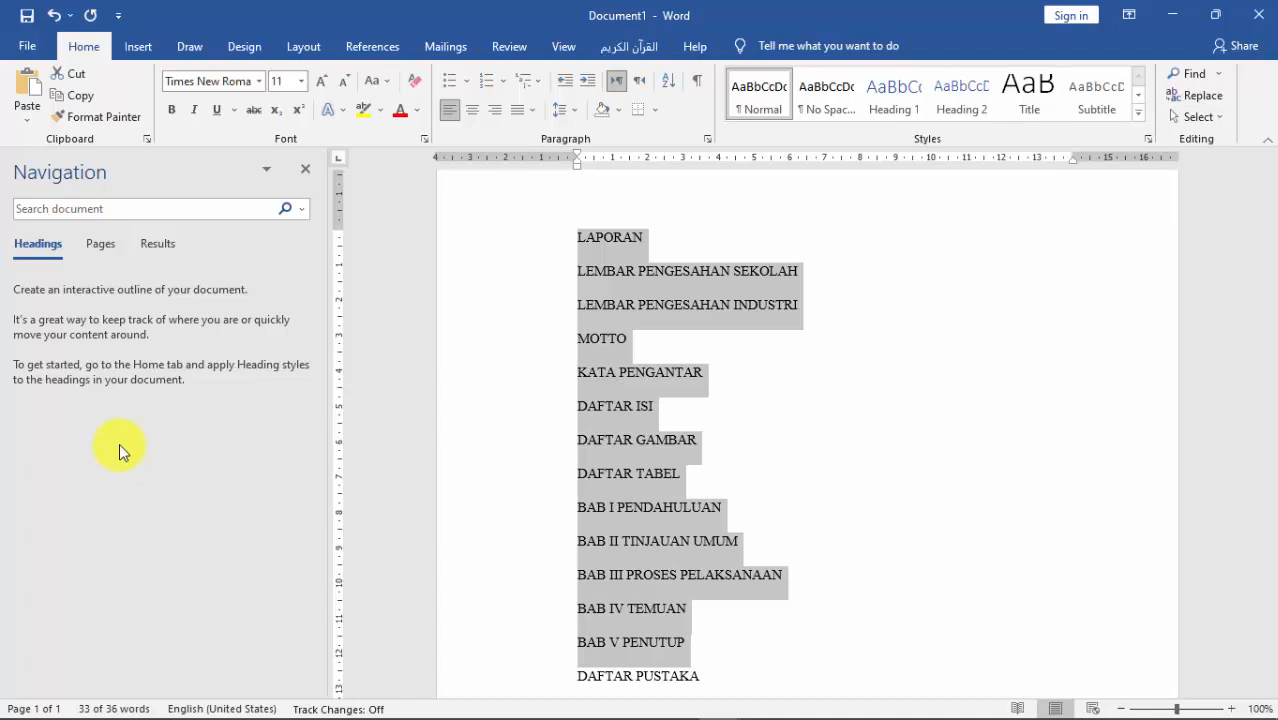
pyautogui.click(218, 427)
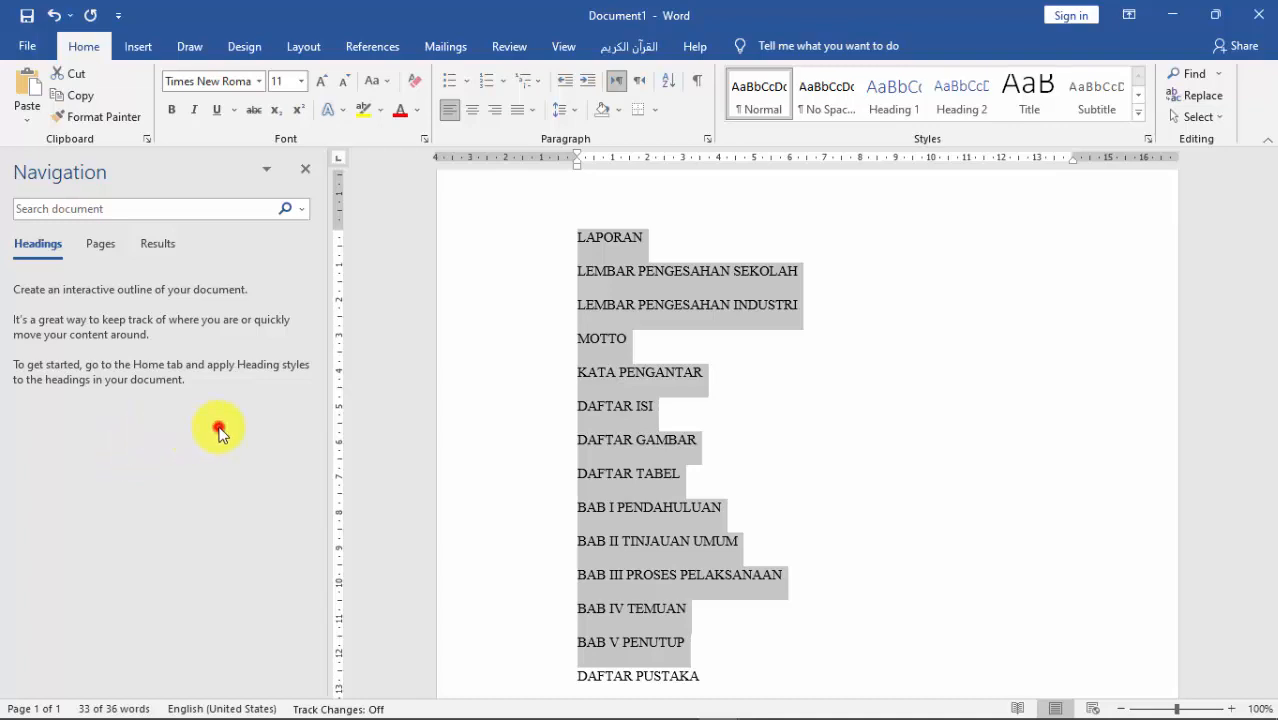
pyautogui.click(714, 371)
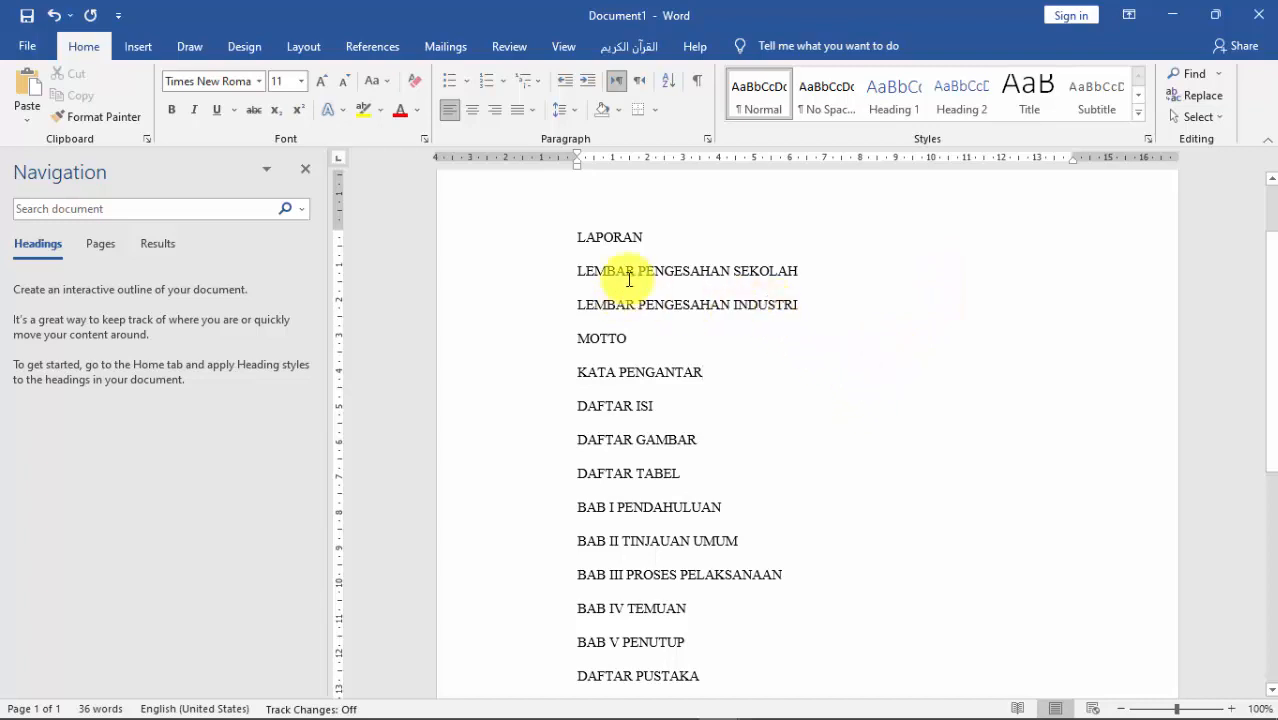
pyautogui.moveTo(578, 239); pyautogui.dragTo(735, 675)
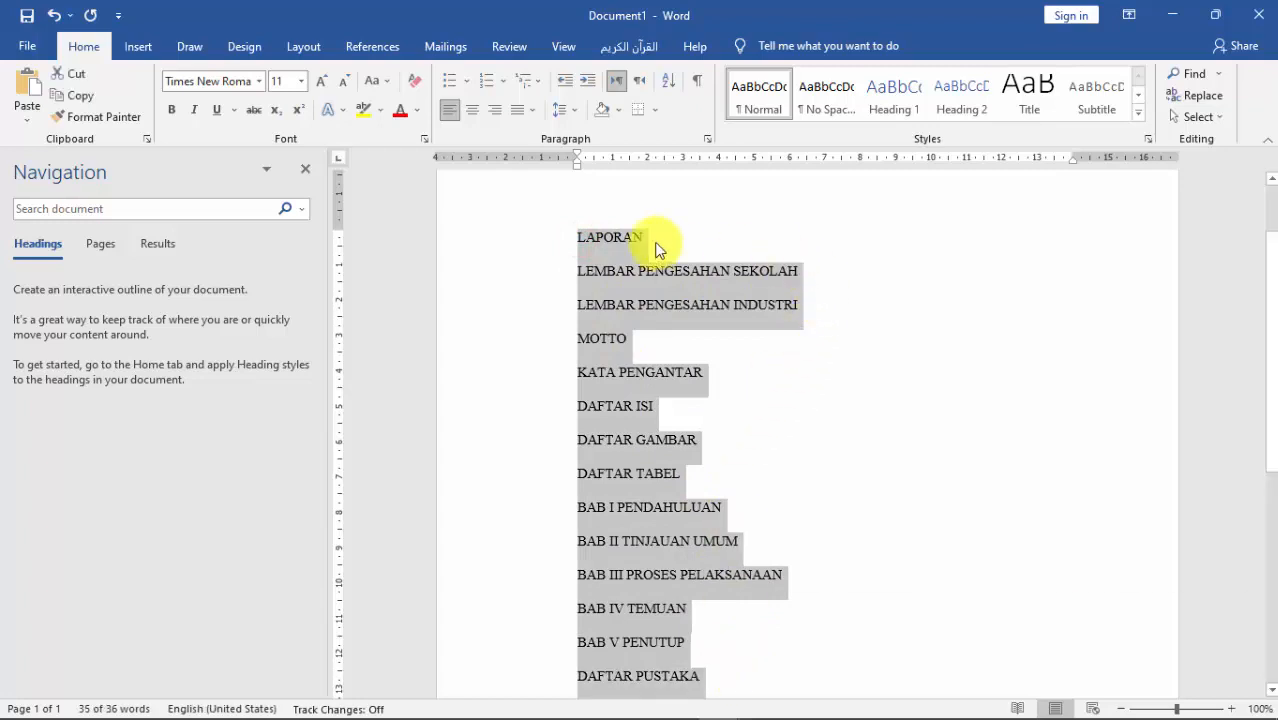
pyautogui.click(707, 229)
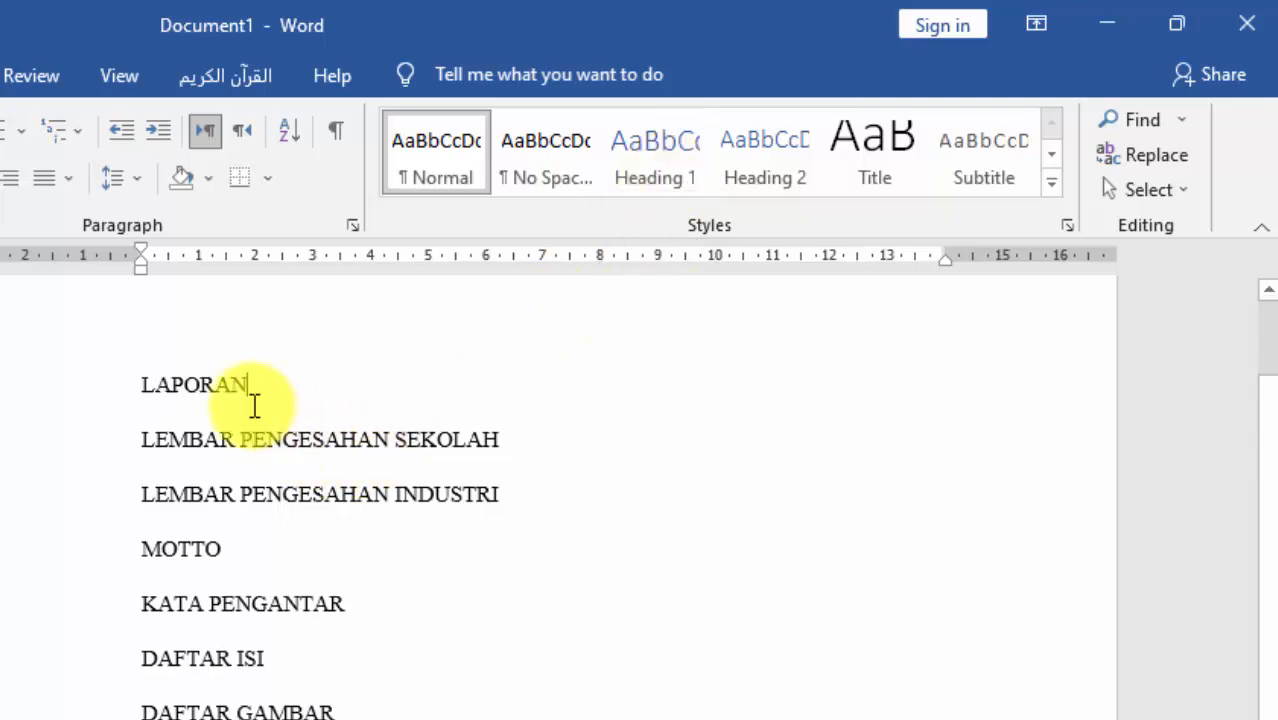
pyautogui.moveTo(262, 393); pyautogui.dragTo(136, 401)
pyautogui.click(285, 406)
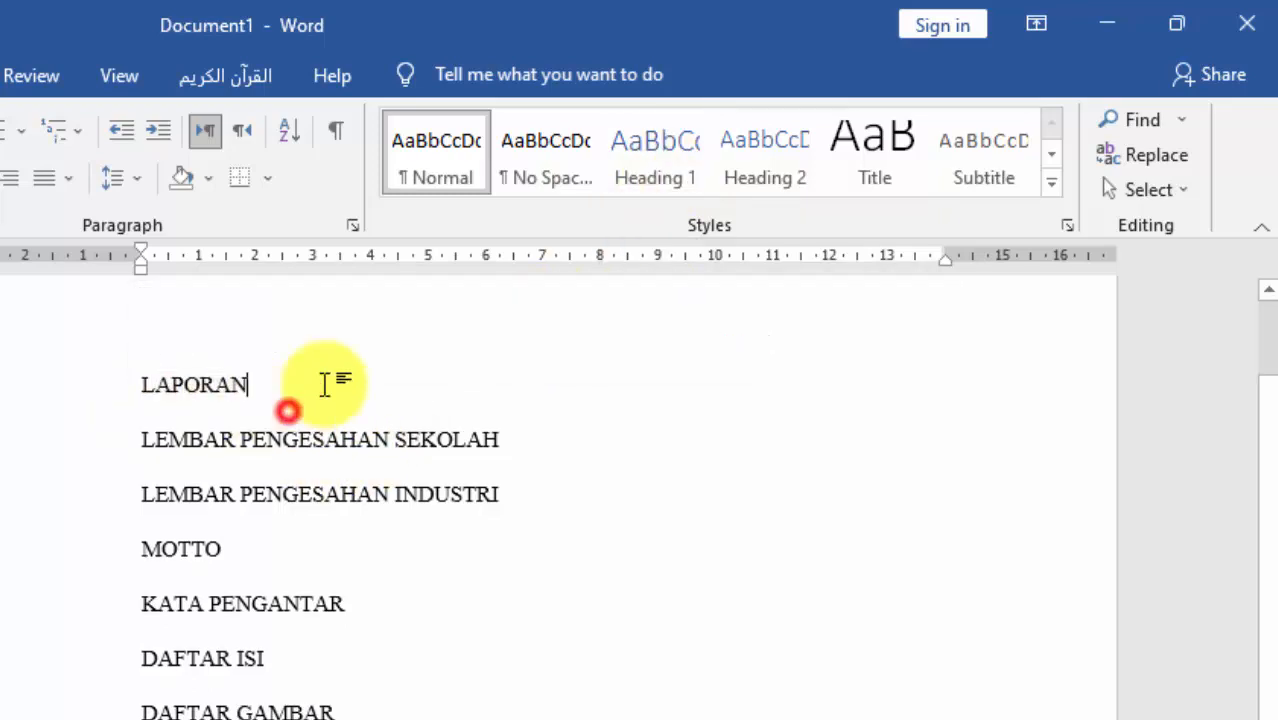
# Modify the Heading 1 style to use the Times New Roman (Headings CS) font at size 14.
pyautogui.rightClick(648, 172)
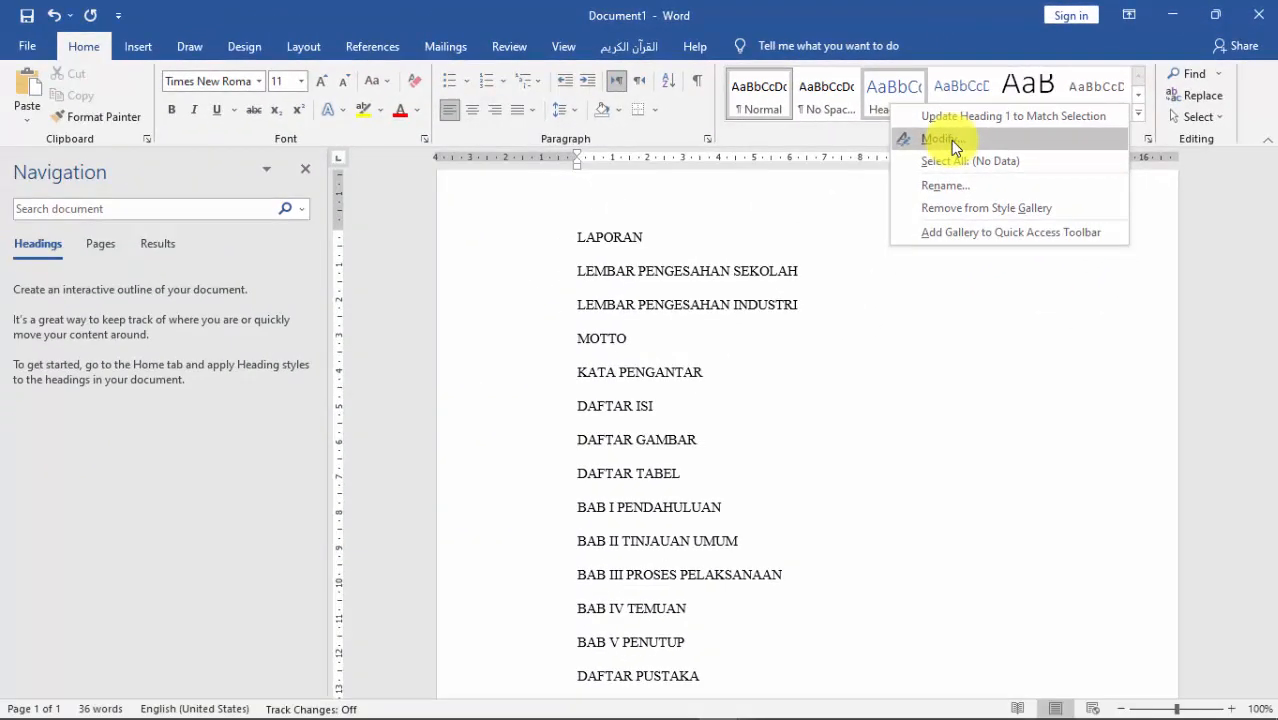
pyautogui.click(951, 140)
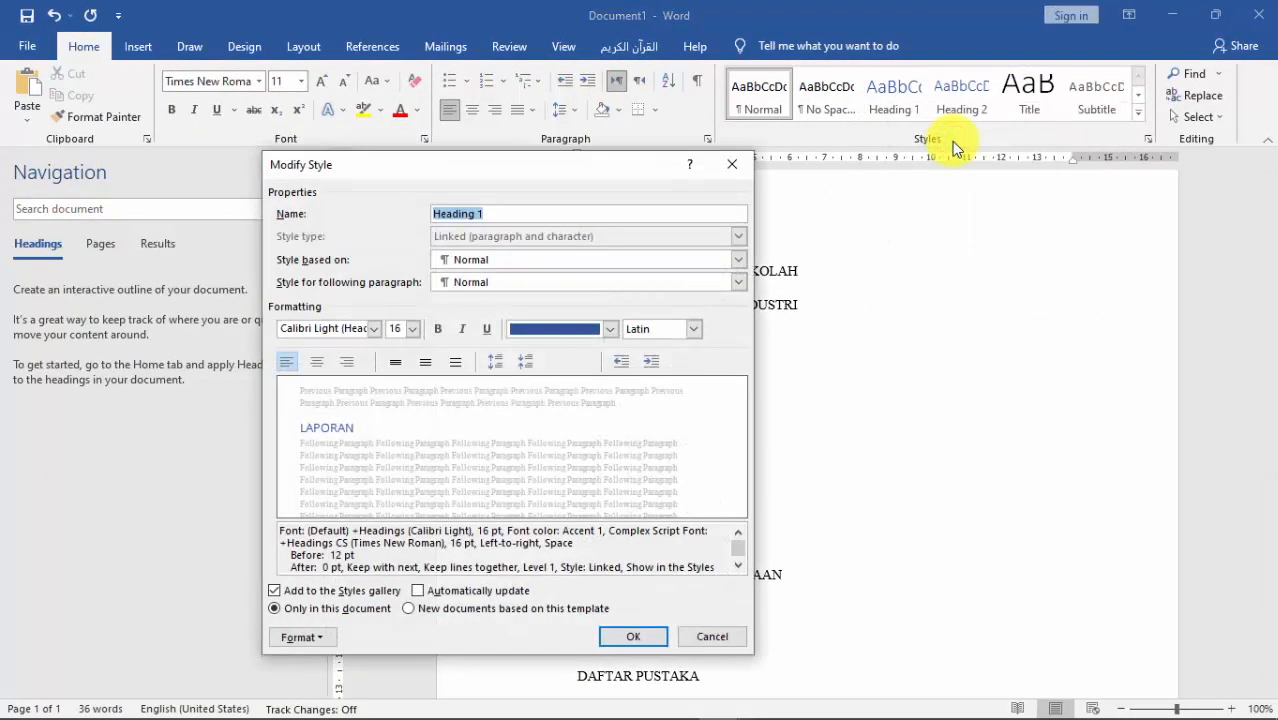
pyautogui.moveTo(565, 168); pyautogui.dragTo(990, 194)
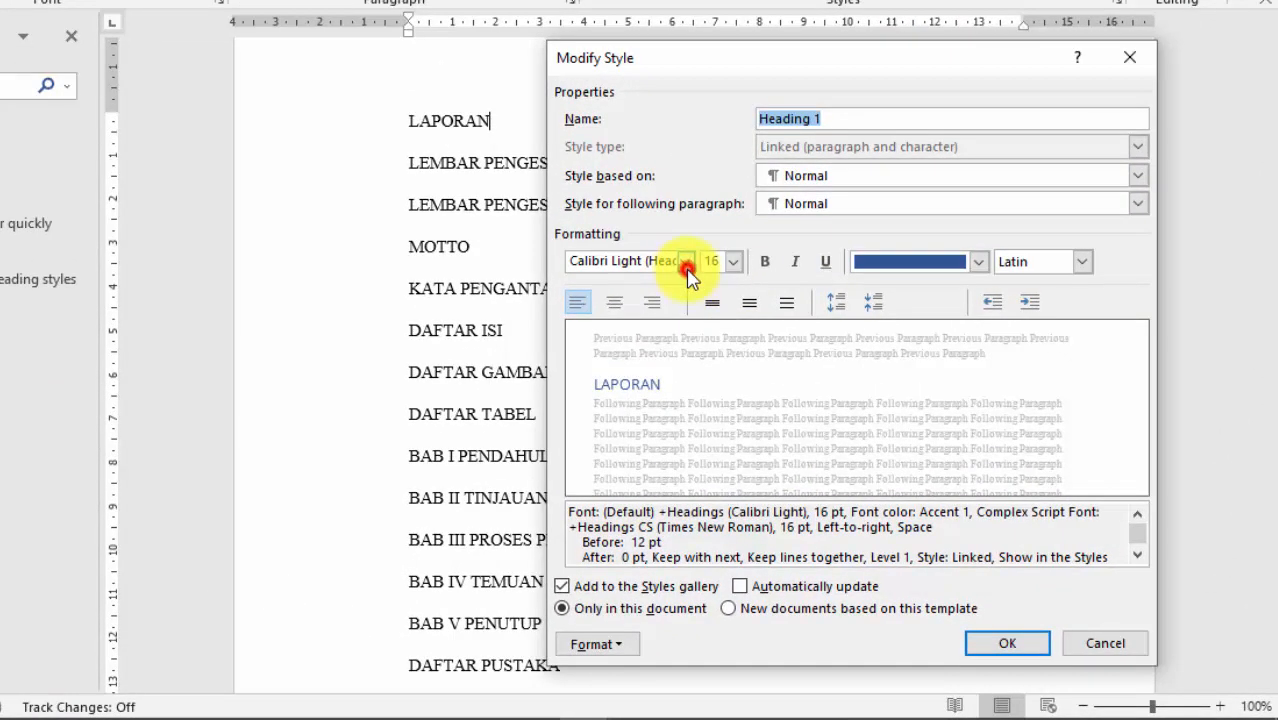
pyautogui.click(686, 262)
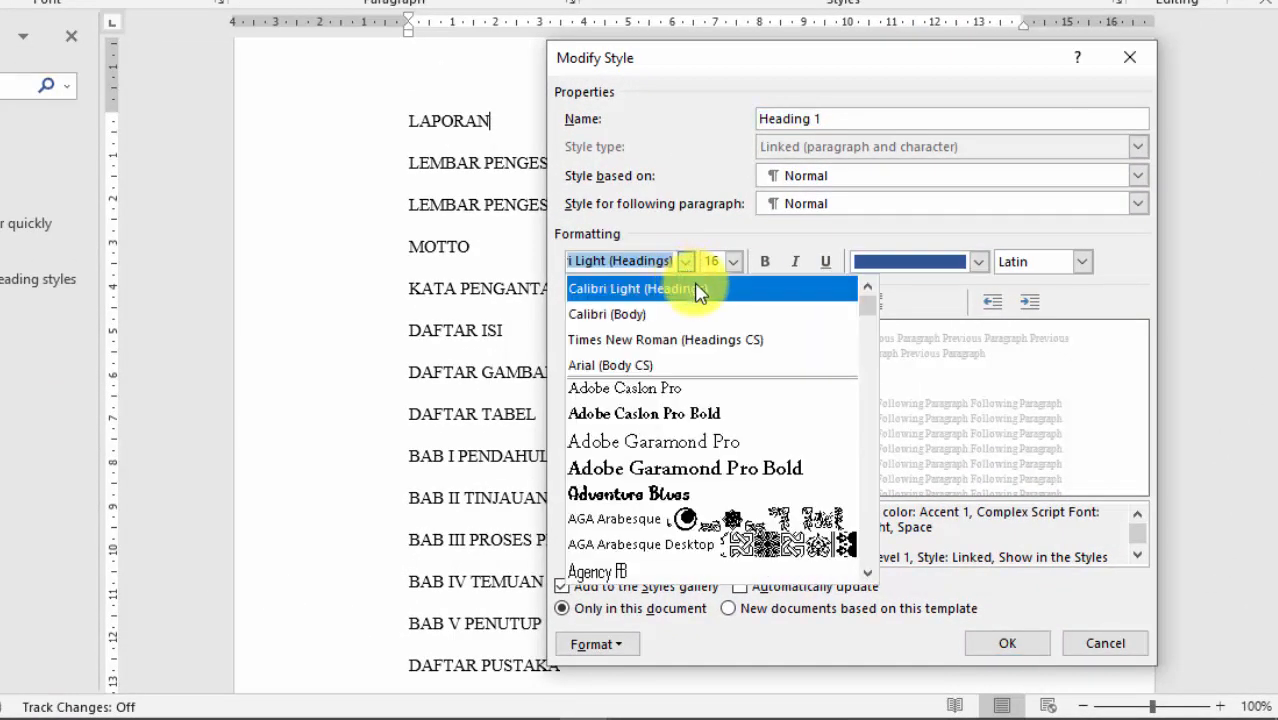
pyautogui.click(721, 342)
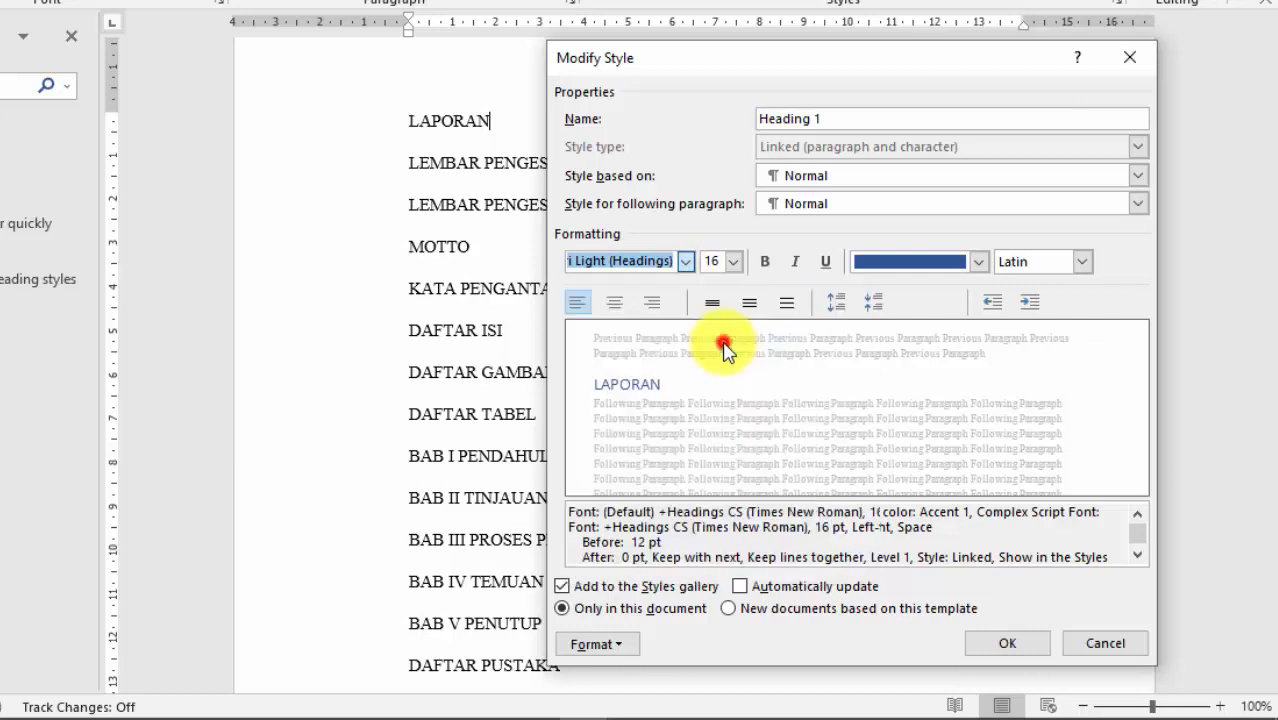
pyautogui.click(734, 262)
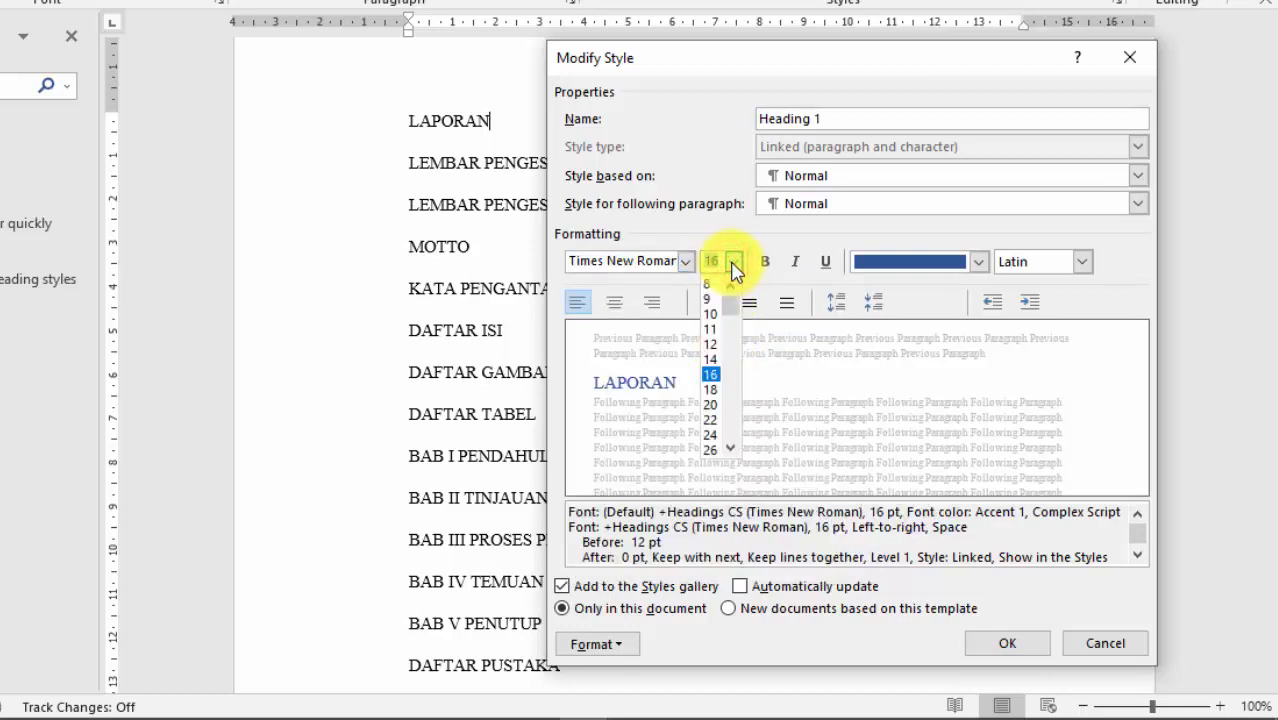
pyautogui.click(711, 359)
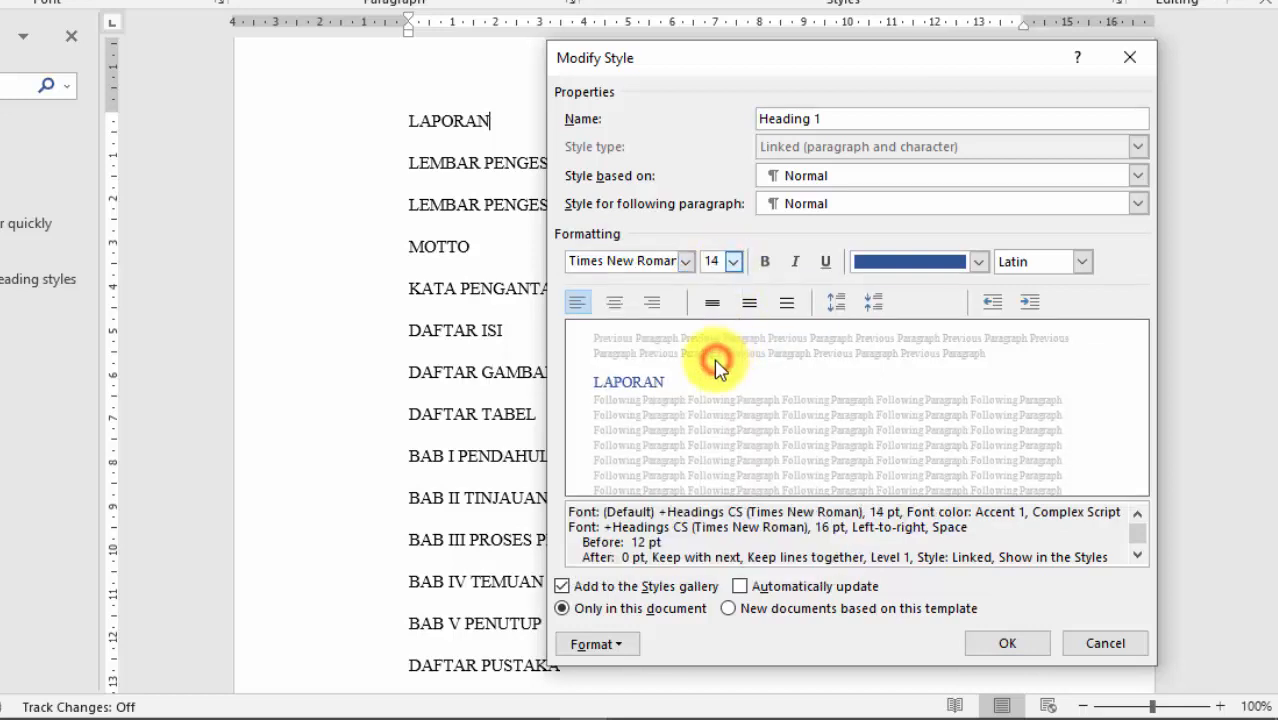
# Make the Heading 1 style bold, black and centered, and apply the style changes.
pyautogui.click(765, 262)
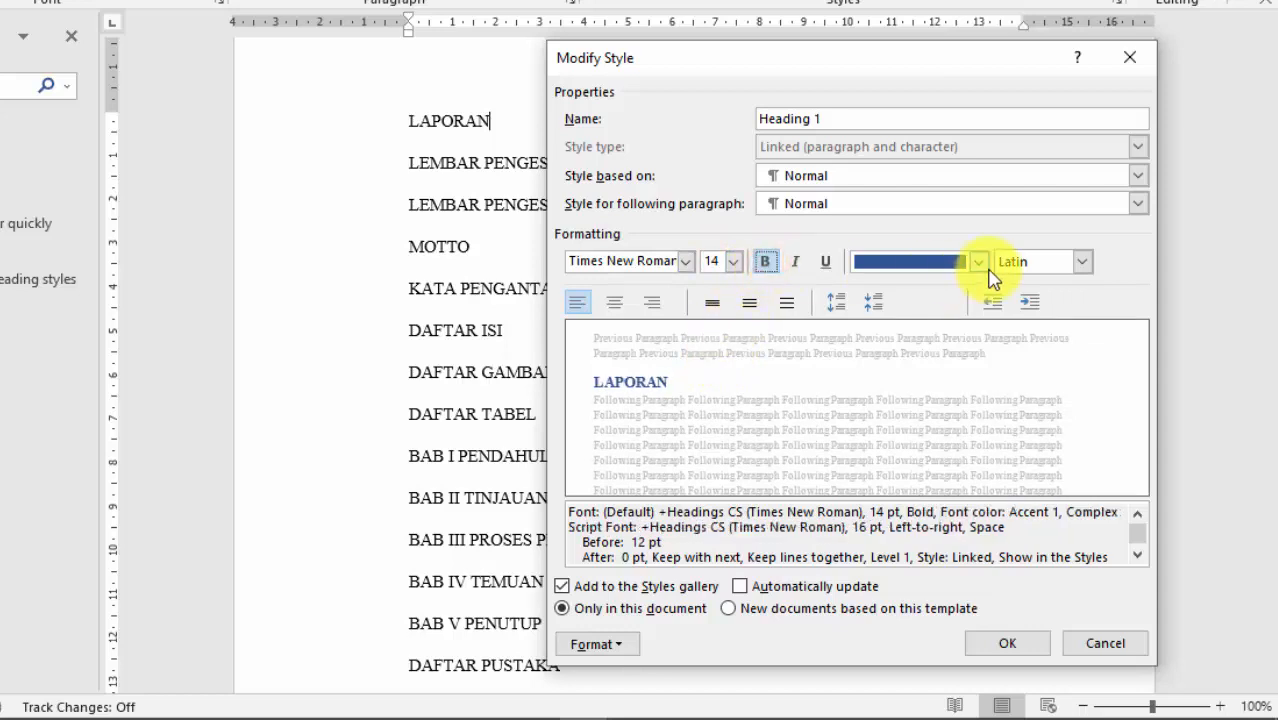
pyautogui.click(982, 266)
pyautogui.click(878, 340)
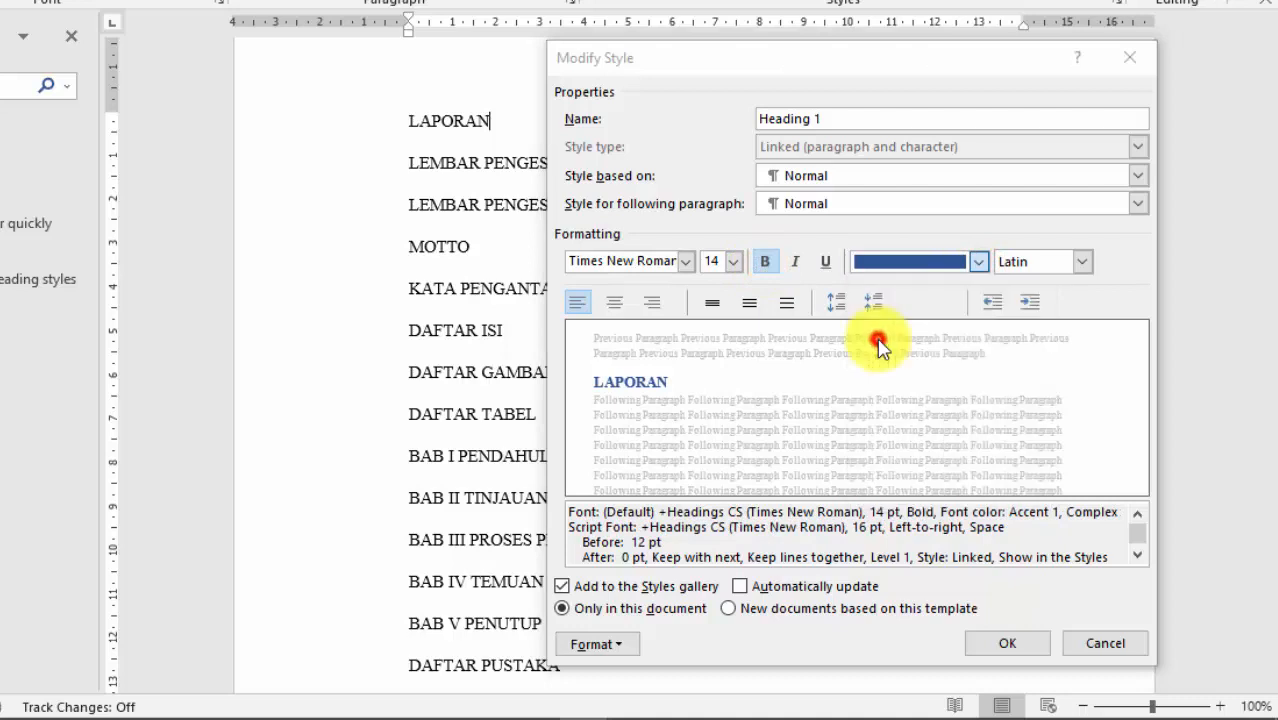
pyautogui.click(617, 304)
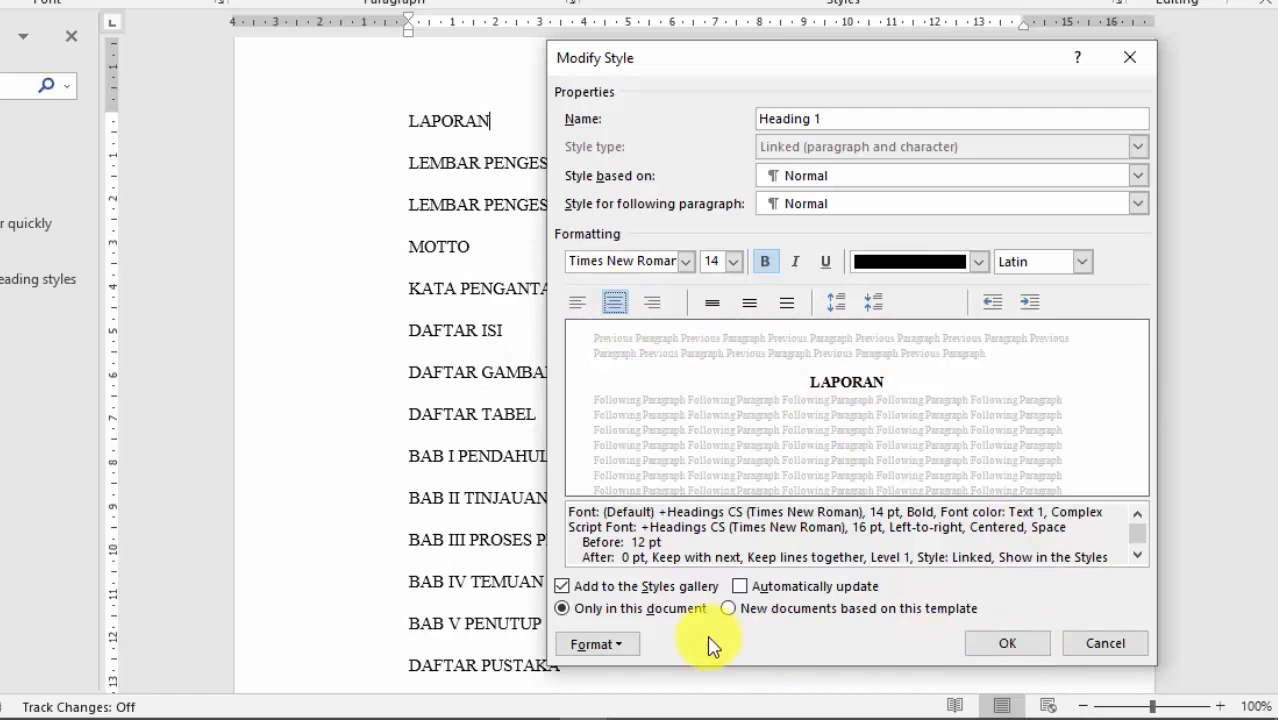
pyautogui.click(999, 645)
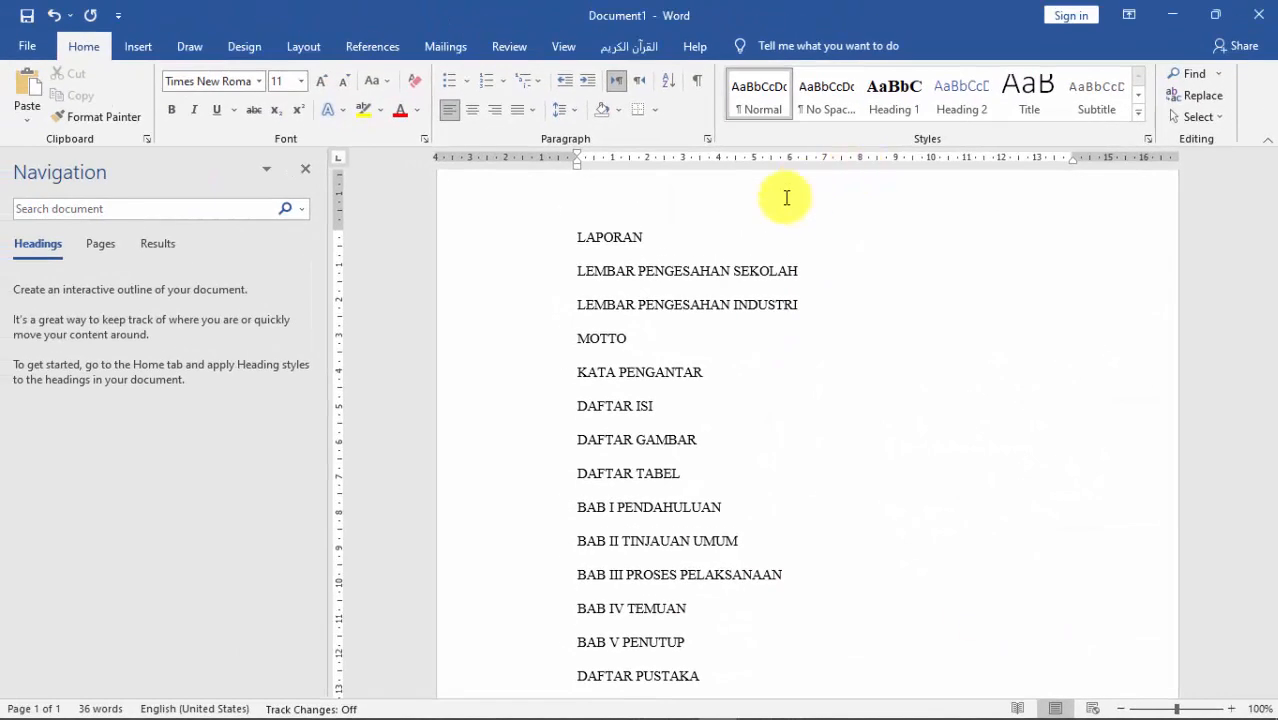
# Insert the word SAMPUL before LAPORAN in the first title line.
pyautogui.moveTo(662, 237); pyautogui.dragTo(583, 244)
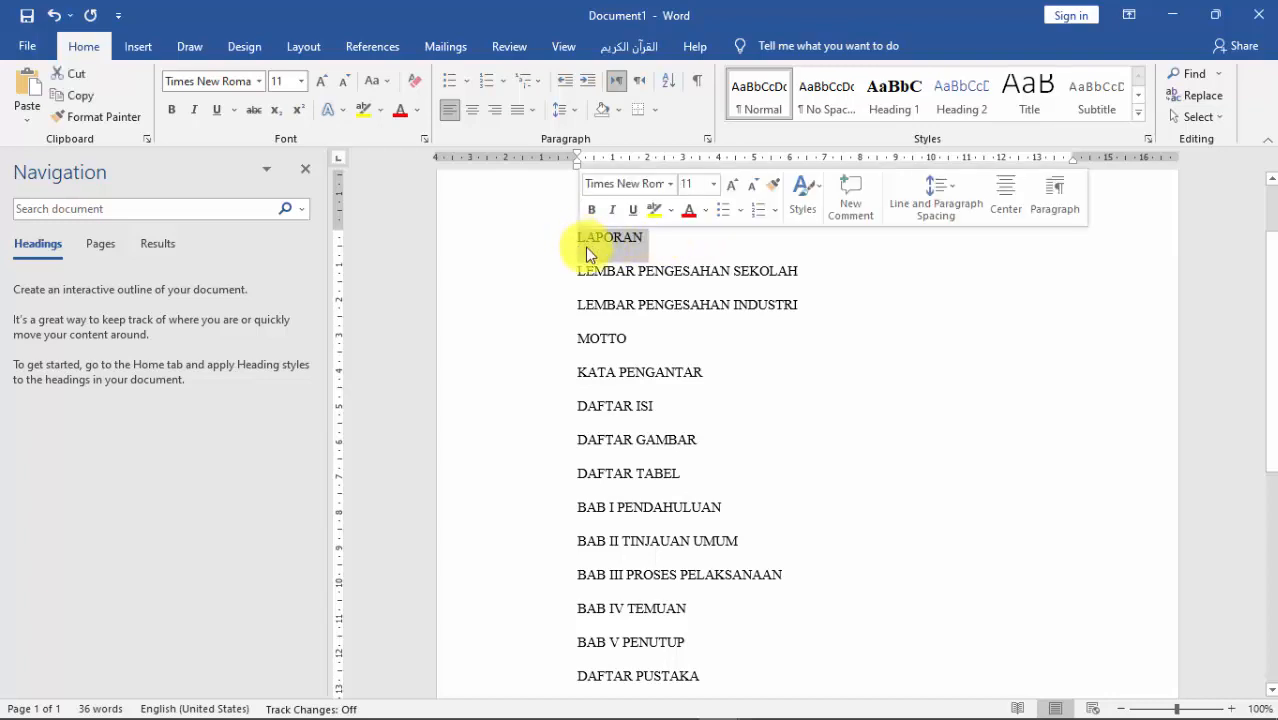
pyautogui.click(668, 256)
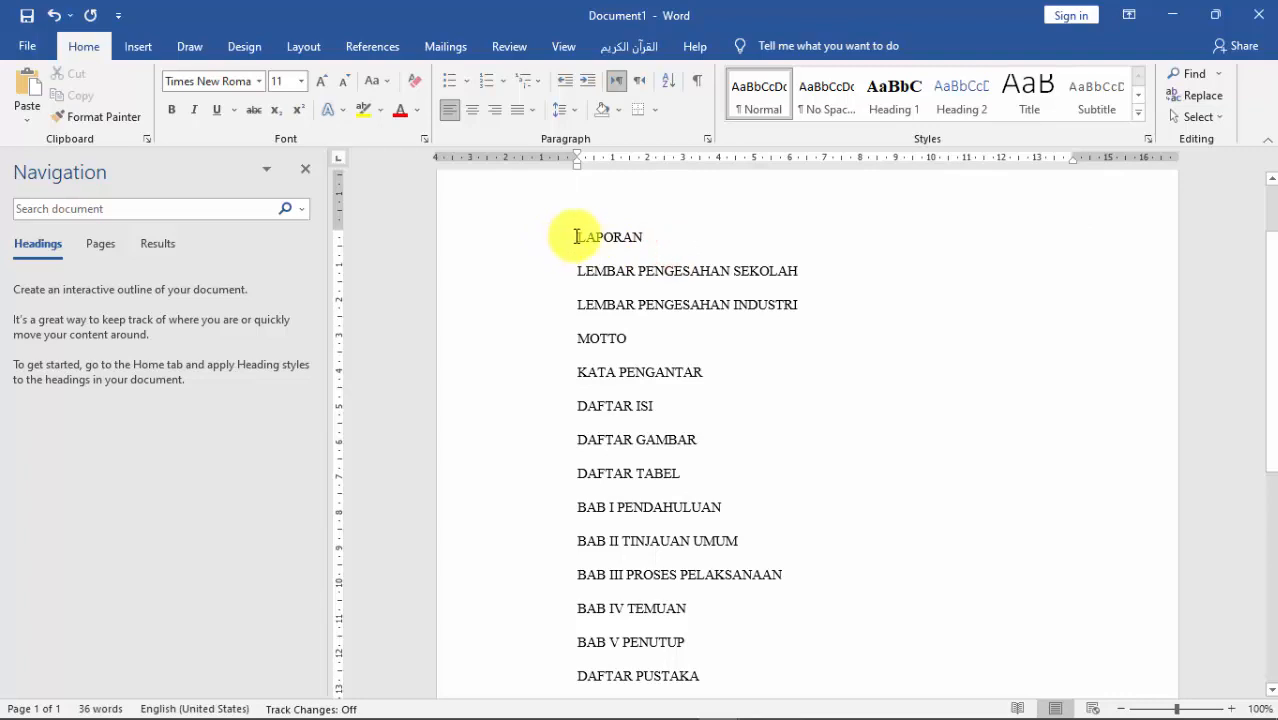
pyautogui.click(579, 237)
pyautogui.write('SAMPUL')
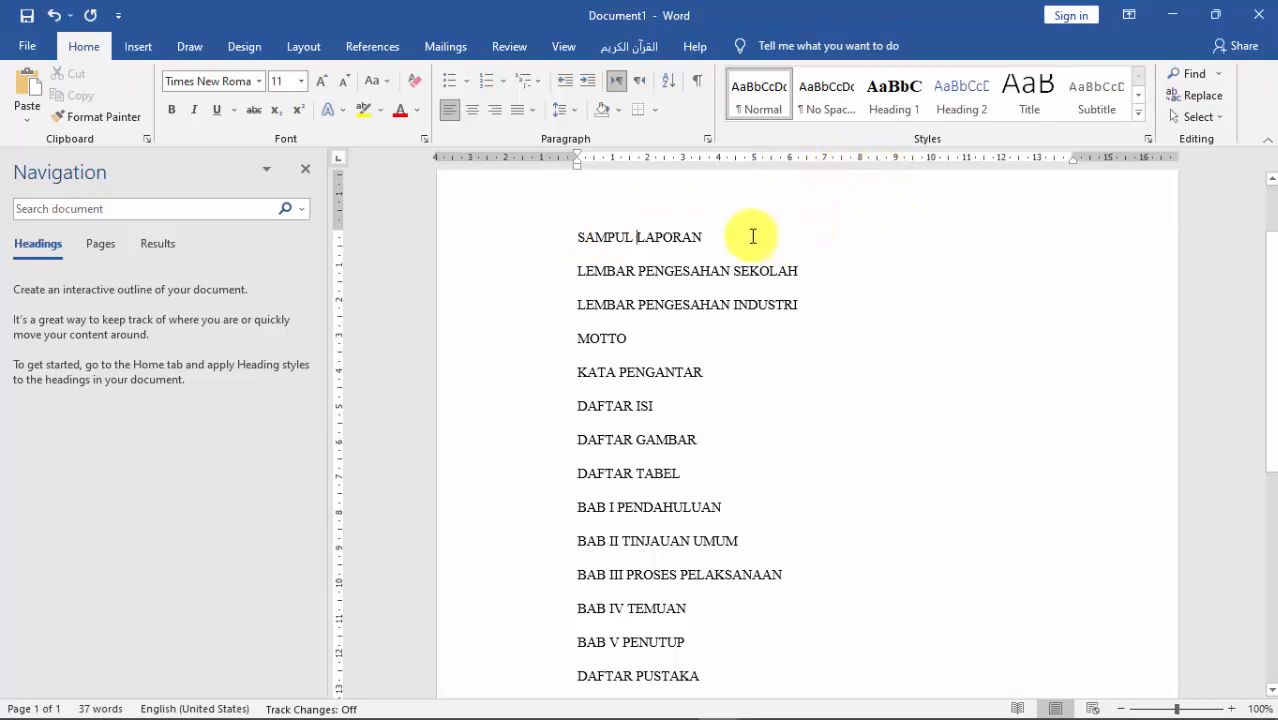
# Apply the Heading 1 style to the titles SAMPUL LAPORAN, LEMBAR PENGESAHAN SEKOLAH and LEMBAR PENGESAHAN INDUSTRI.
pyautogui.moveTo(718, 237); pyautogui.dragTo(556, 243)
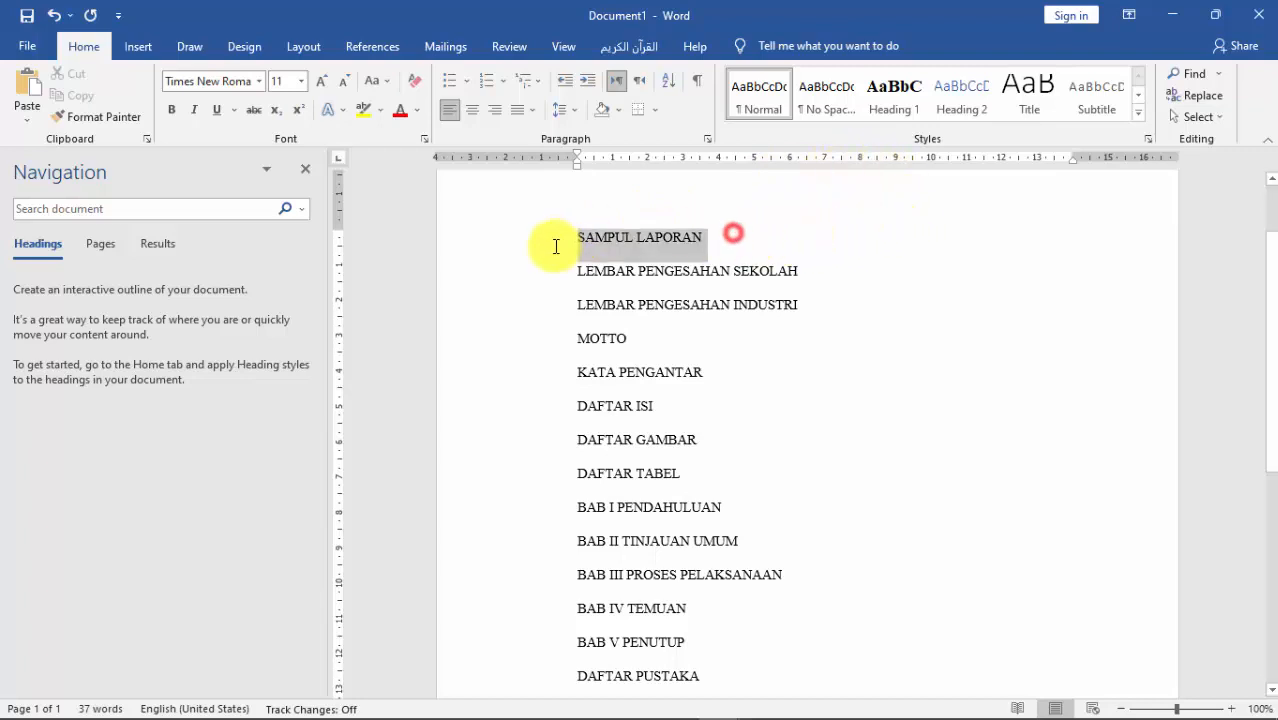
pyautogui.click(908, 97)
pyautogui.click(806, 282)
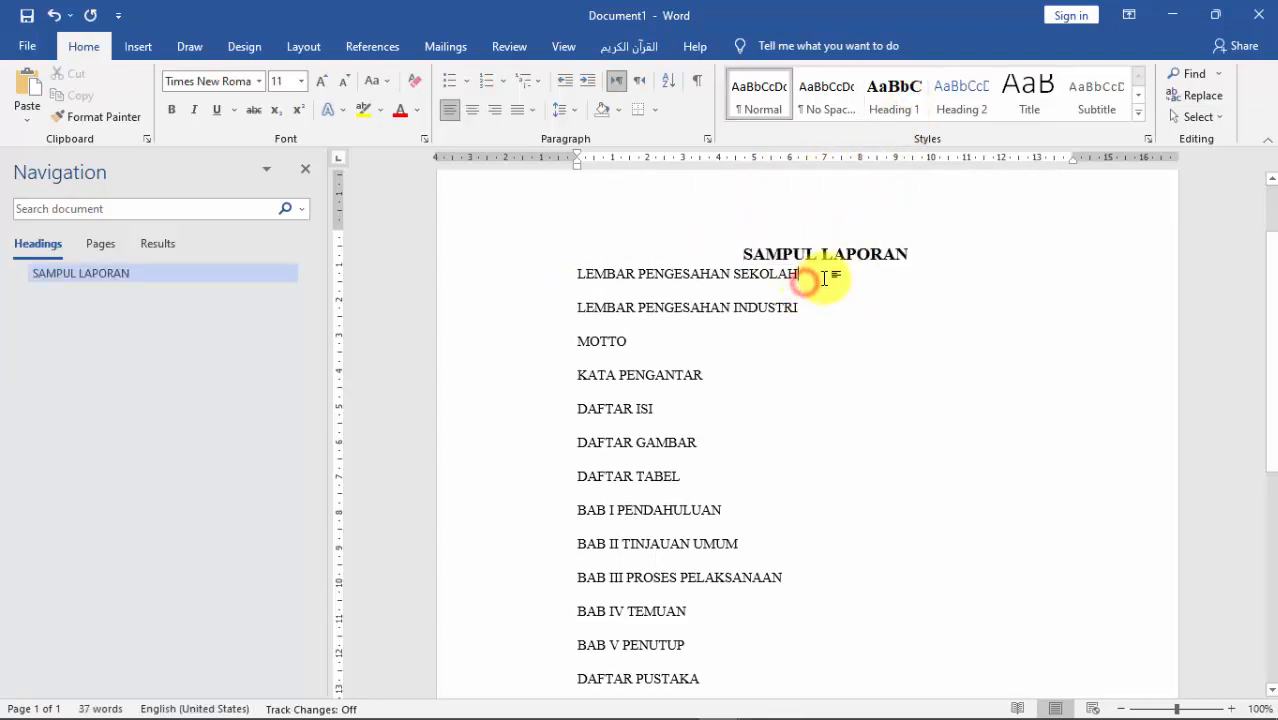
pyautogui.moveTo(816, 274); pyautogui.dragTo(590, 288)
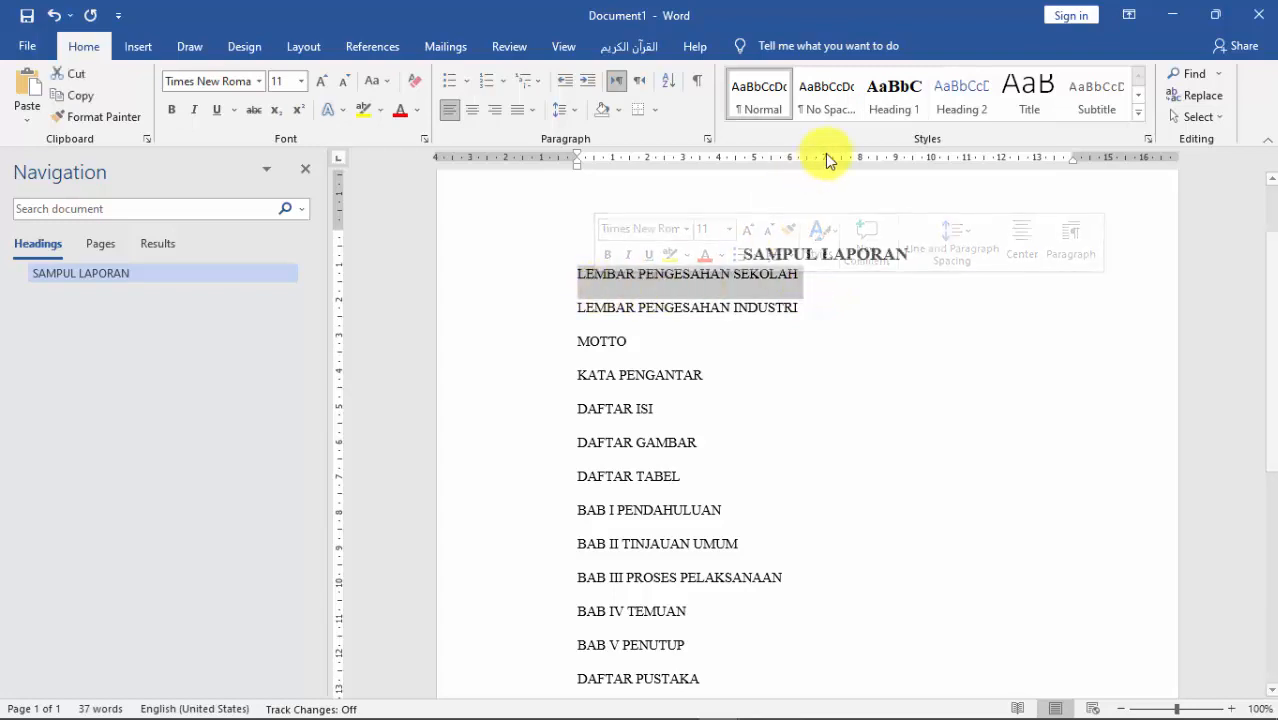
pyautogui.click(890, 100)
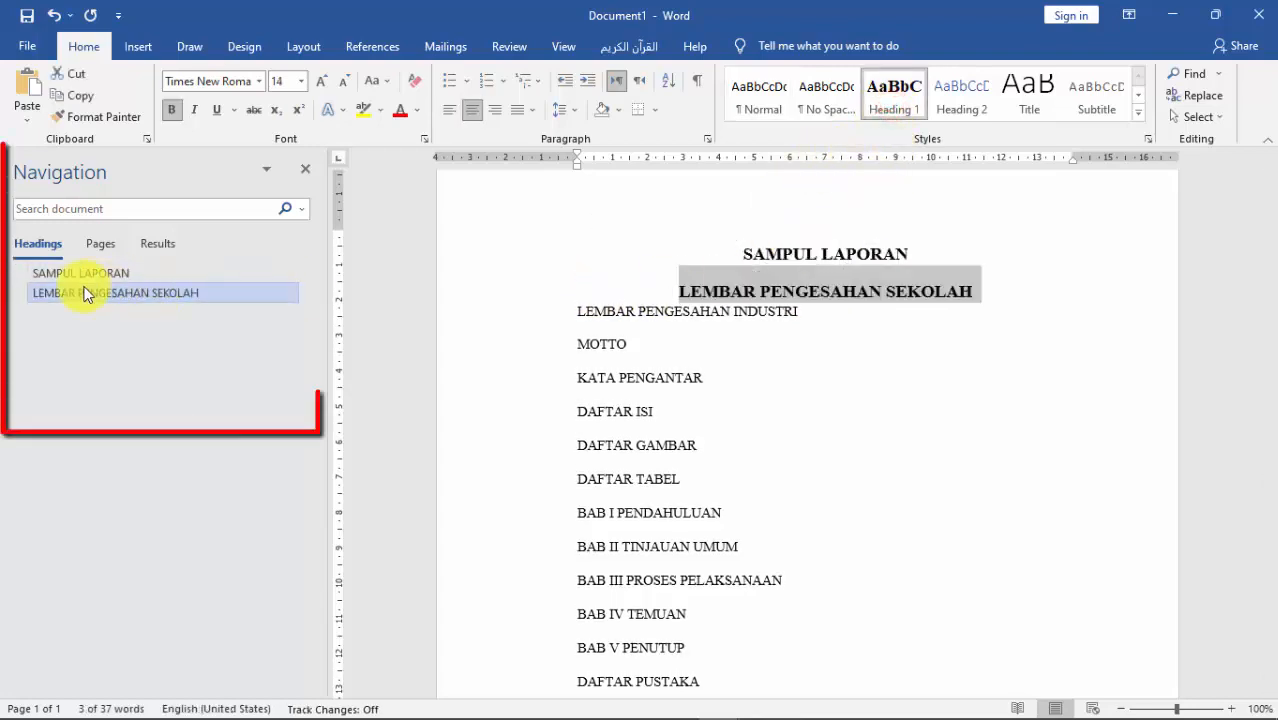
pyautogui.moveTo(812, 318); pyautogui.dragTo(580, 312)
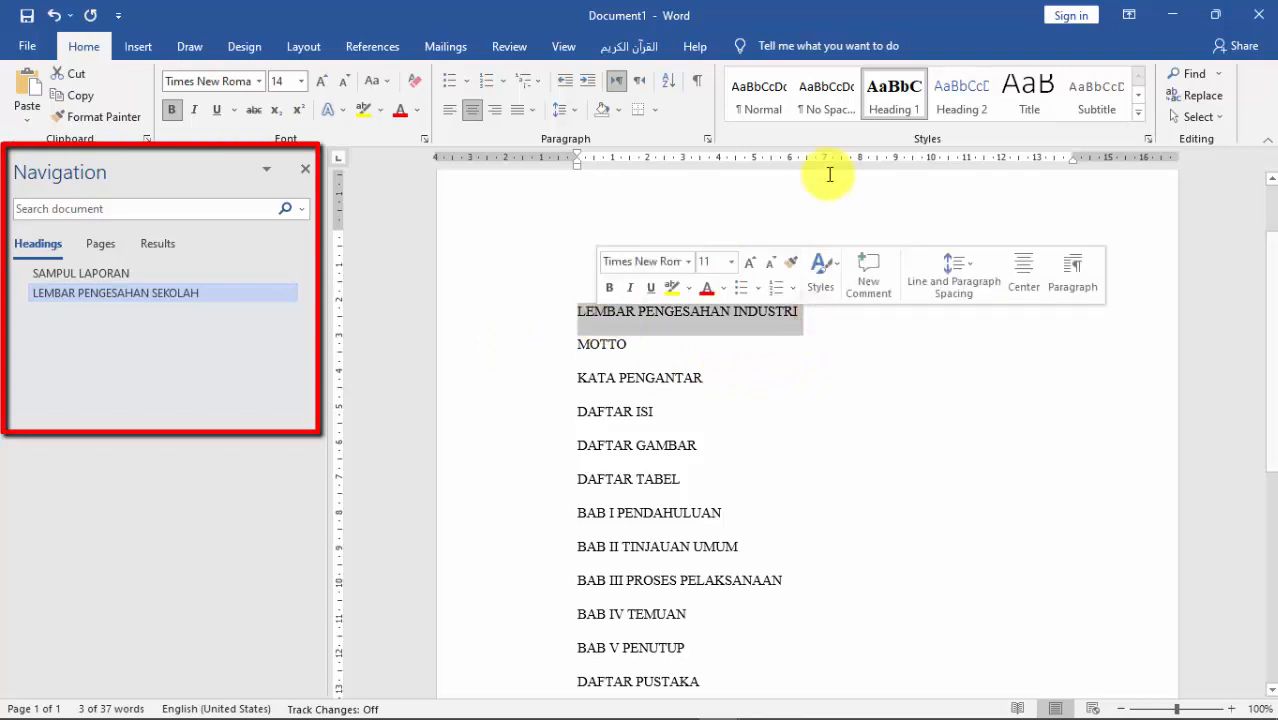
pyautogui.click(893, 95)
# Apply the Heading 1 style to the titles MOTTO, KATA PENGANTAR and DAFTAR ISI.
pyautogui.scroll(-1, 676, 325)
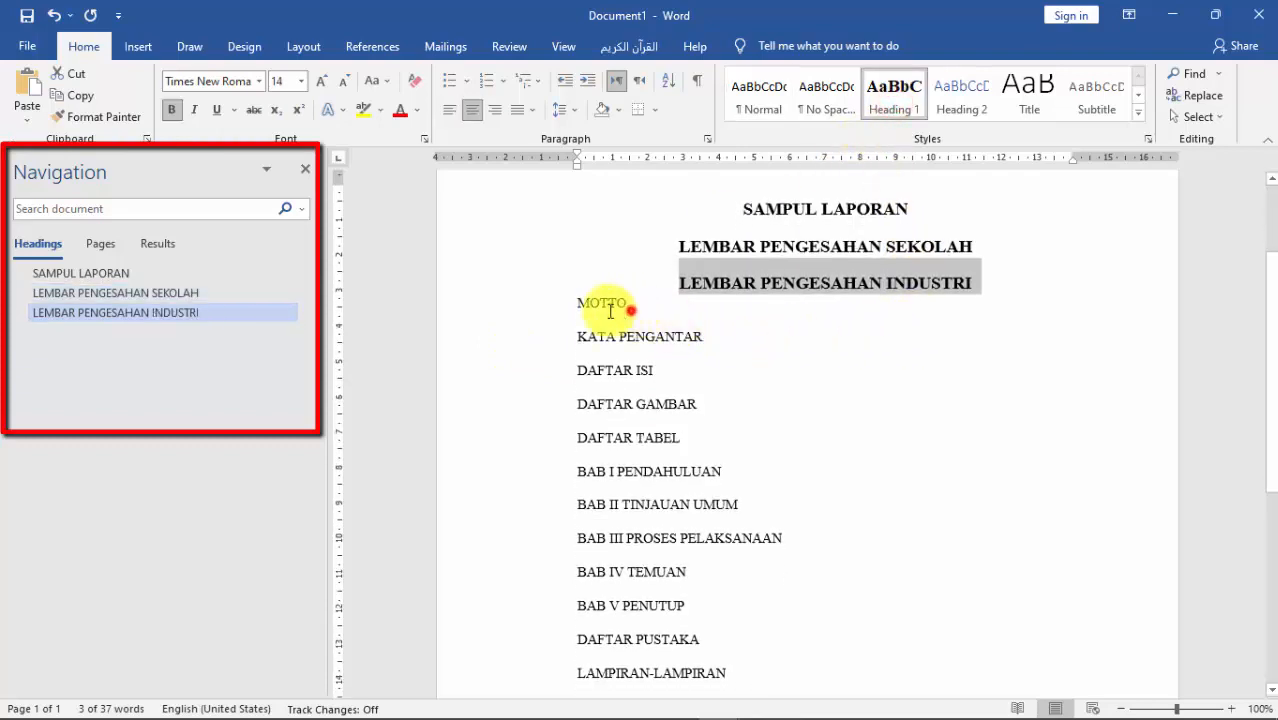
pyautogui.moveTo(610, 311); pyautogui.dragTo(580, 308)
pyautogui.click(895, 97)
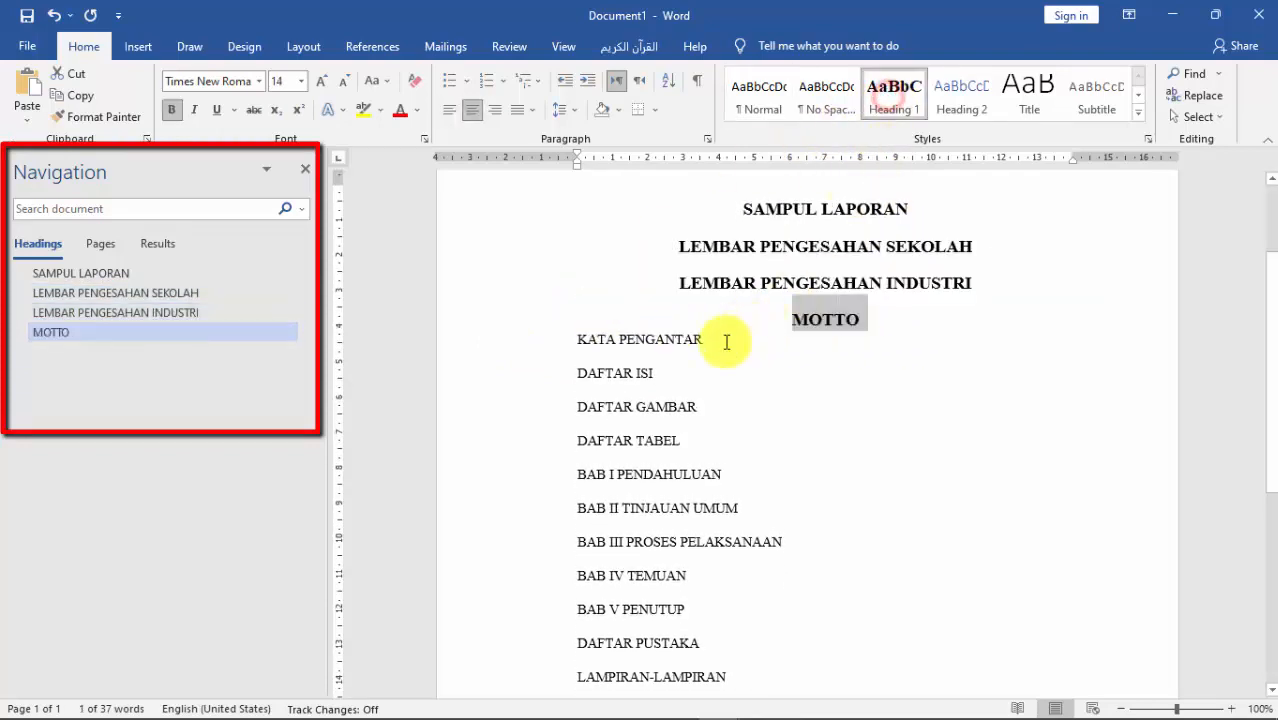
pyautogui.moveTo(698, 341); pyautogui.dragTo(585, 338)
pyautogui.click(893, 95)
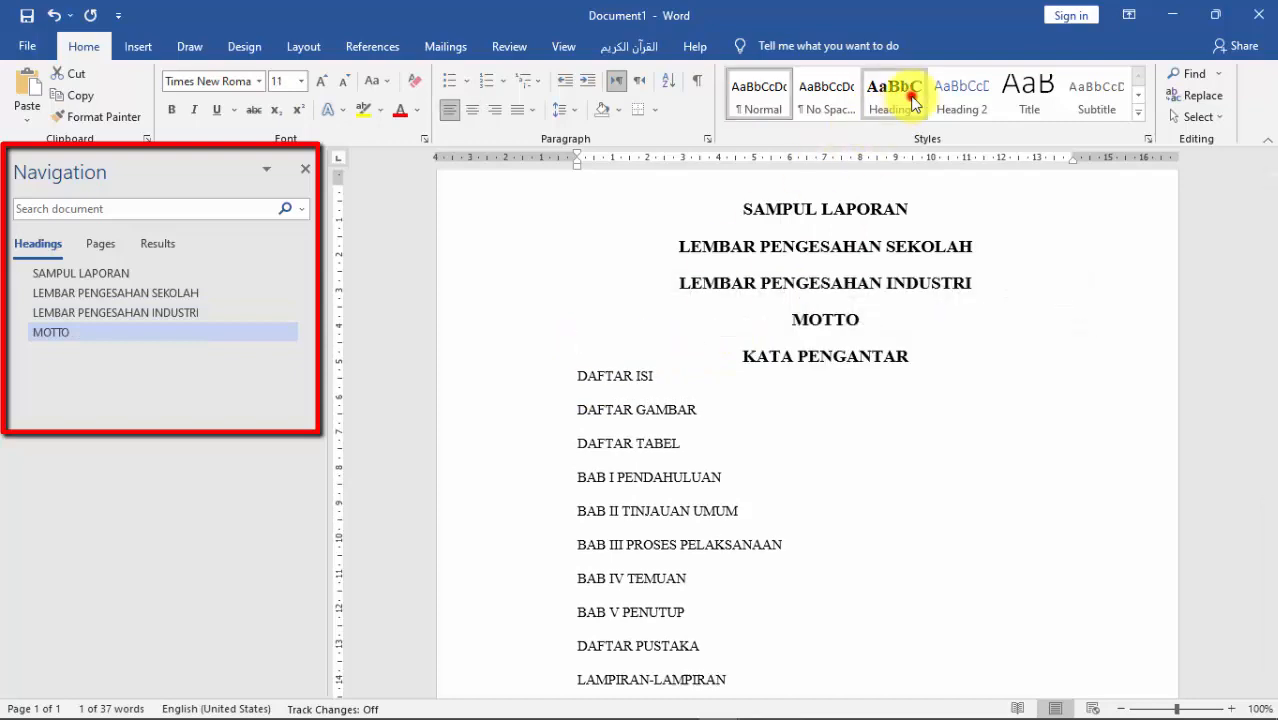
pyautogui.moveTo(665, 380); pyautogui.dragTo(580, 378)
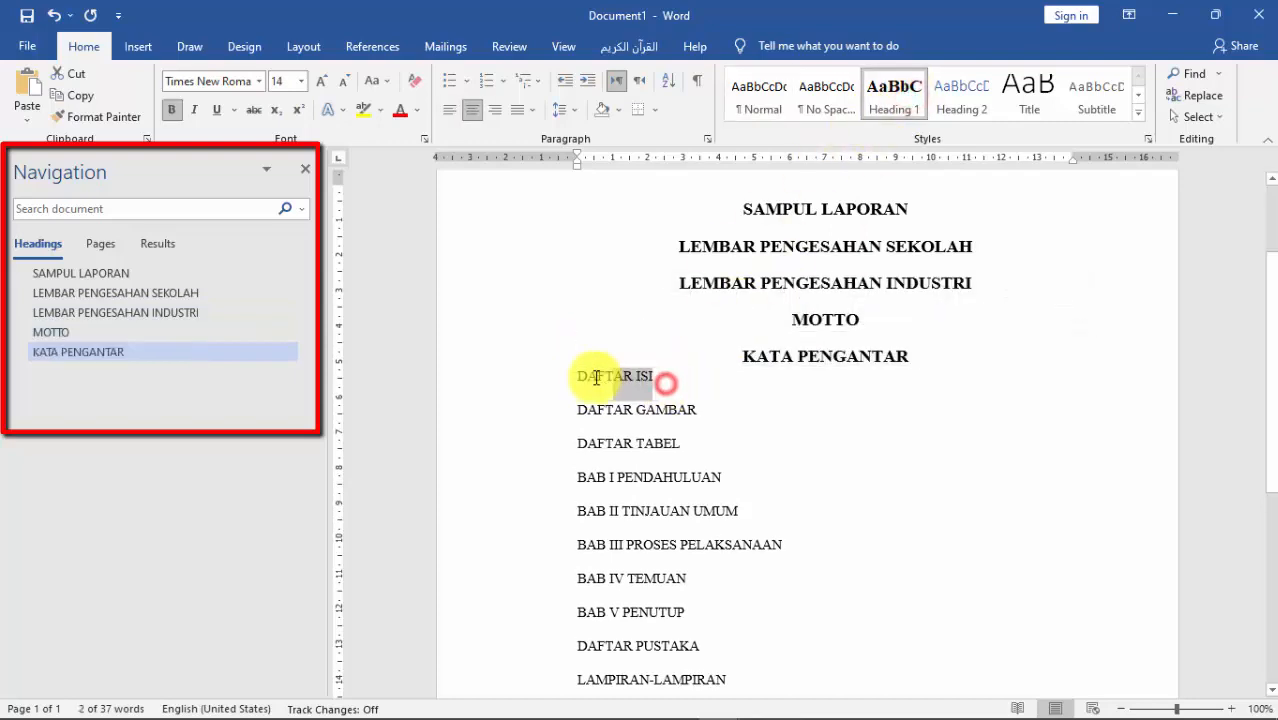
pyautogui.click(903, 112)
# Apply the Heading 1 style to the titles DAFTAR GAMBAR and DAFTAR TABEL.
pyautogui.scroll(-2, 876, 309)
pyautogui.moveTo(700, 322); pyautogui.dragTo(578, 324)
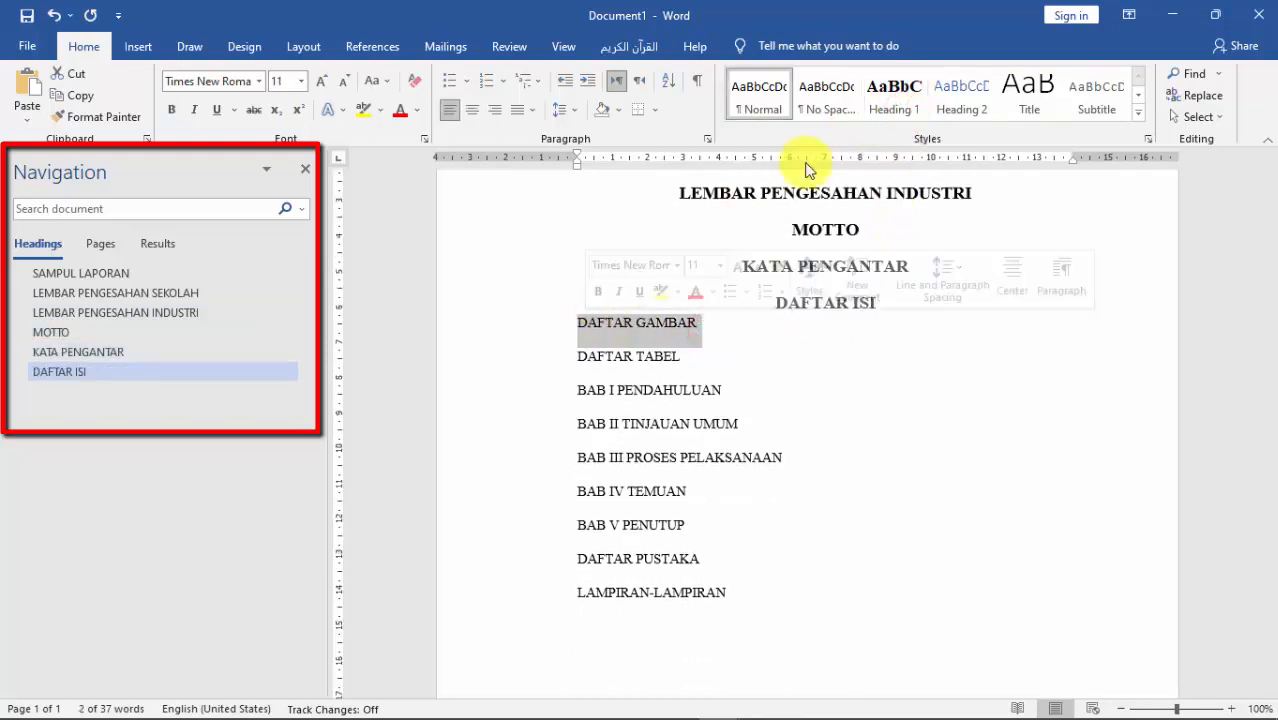
pyautogui.click(893, 95)
pyautogui.moveTo(690, 357); pyautogui.dragTo(580, 360)
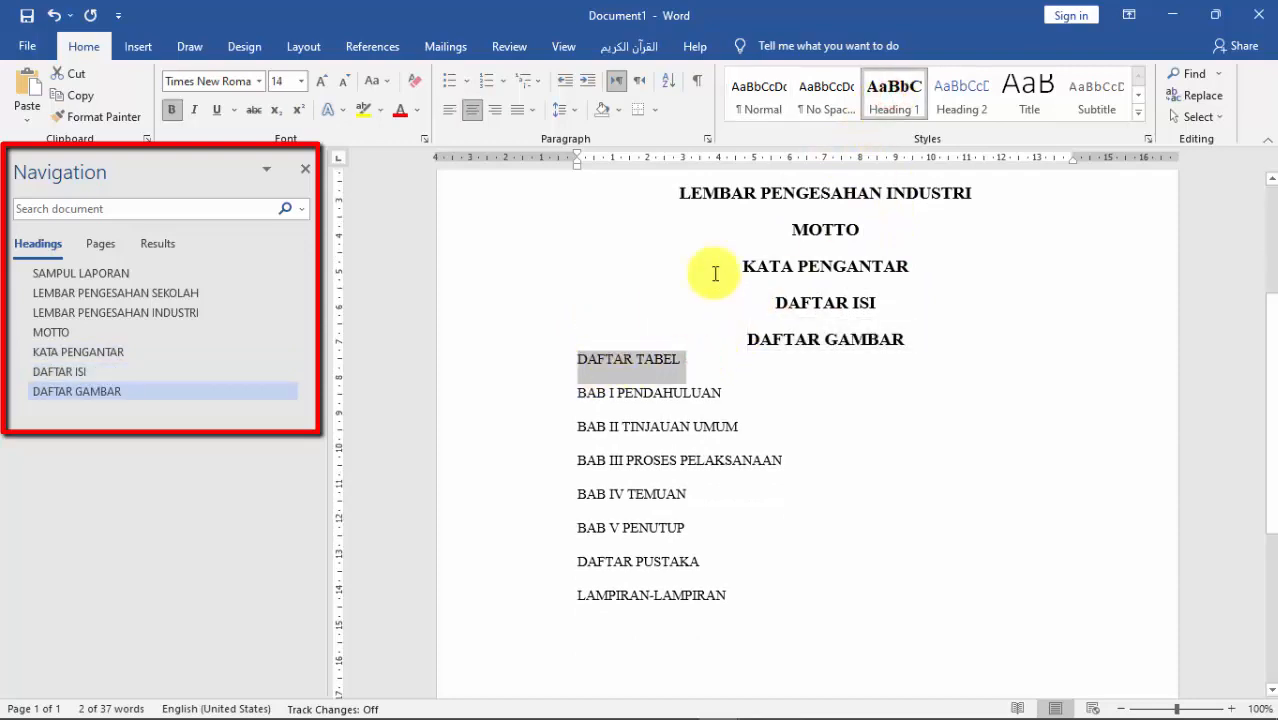
pyautogui.click(891, 100)
# Apply the Heading 1 style to the chapter titles BAB I PENDAHULUAN, BAB II TINJAUAN UMUM and BAB III PROSES PELAKSANAAN.
pyautogui.moveTo(736, 399); pyautogui.dragTo(578, 398)
pyautogui.click(893, 95)
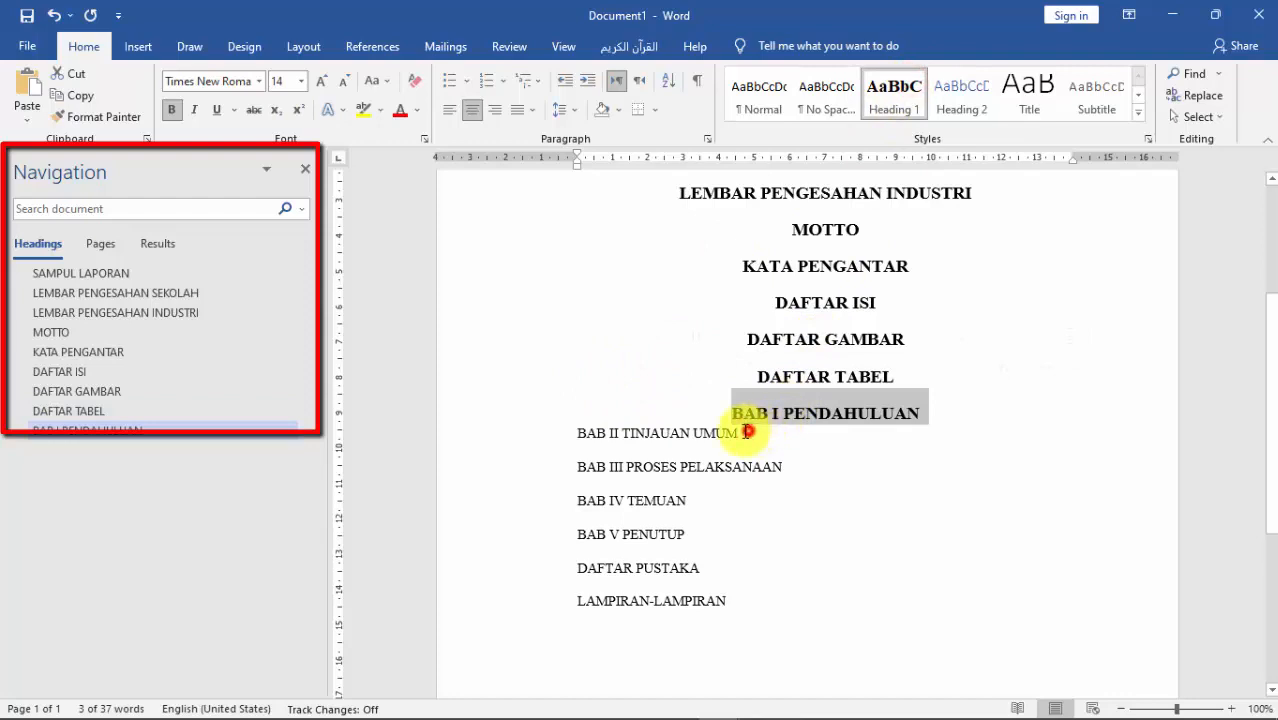
pyautogui.moveTo(745, 432); pyautogui.dragTo(577, 434)
pyautogui.click(893, 95)
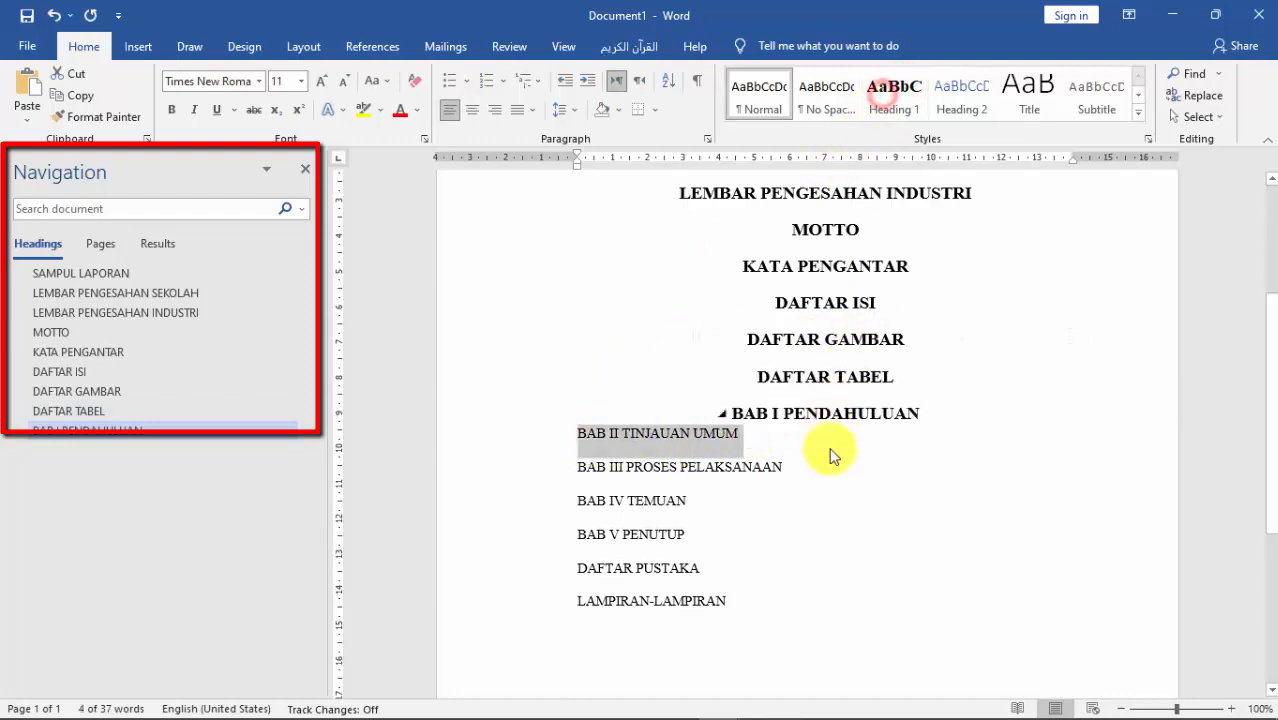
pyautogui.click(898, 104)
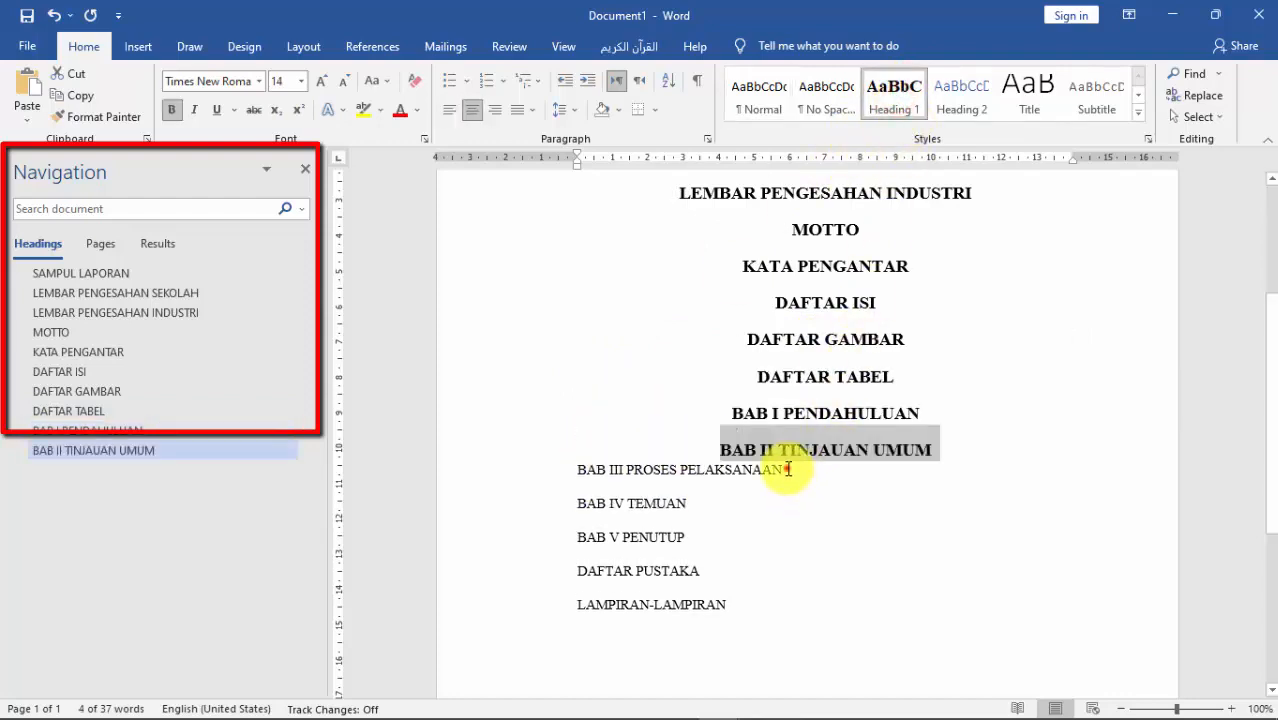
pyautogui.moveTo(790, 469); pyautogui.dragTo(585, 470)
pyautogui.click(893, 95)
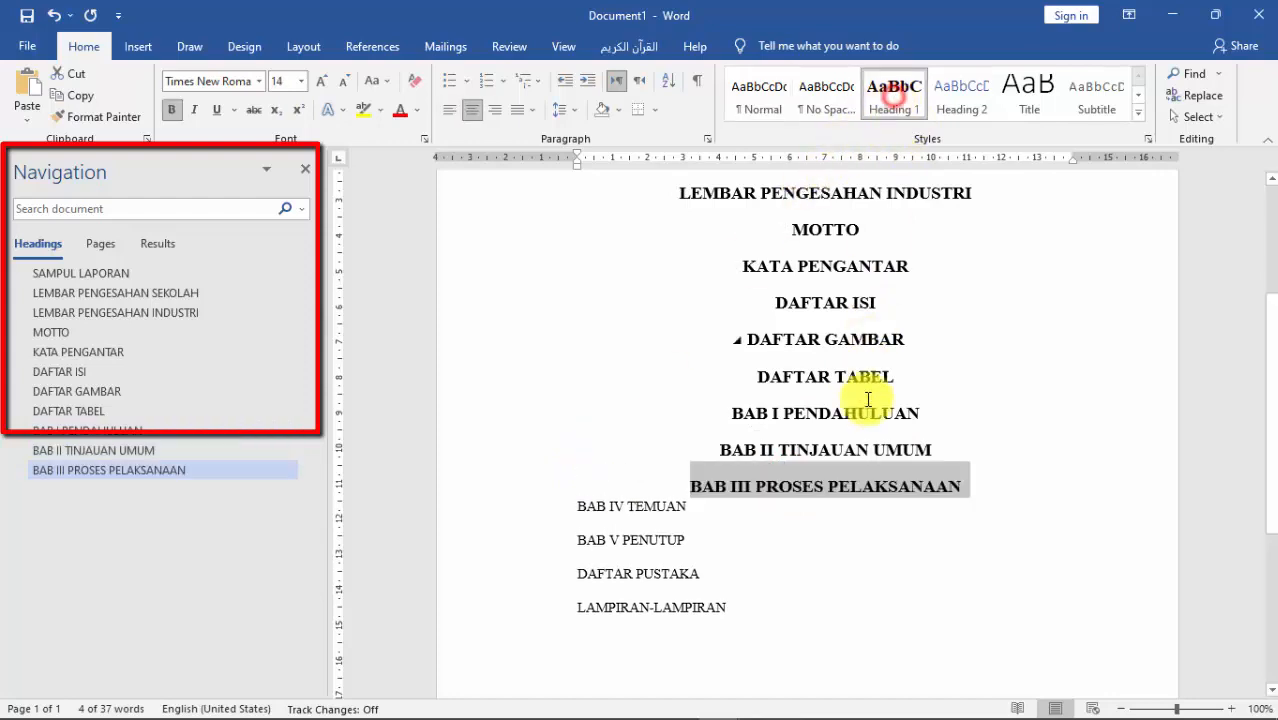
# Apply the Heading 1 style to the chapter titles BAB IV TEMUAN and BAB V PENUTUP.
pyautogui.scroll(-1, 800, 440)
pyautogui.moveTo(716, 462); pyautogui.dragTo(580, 465)
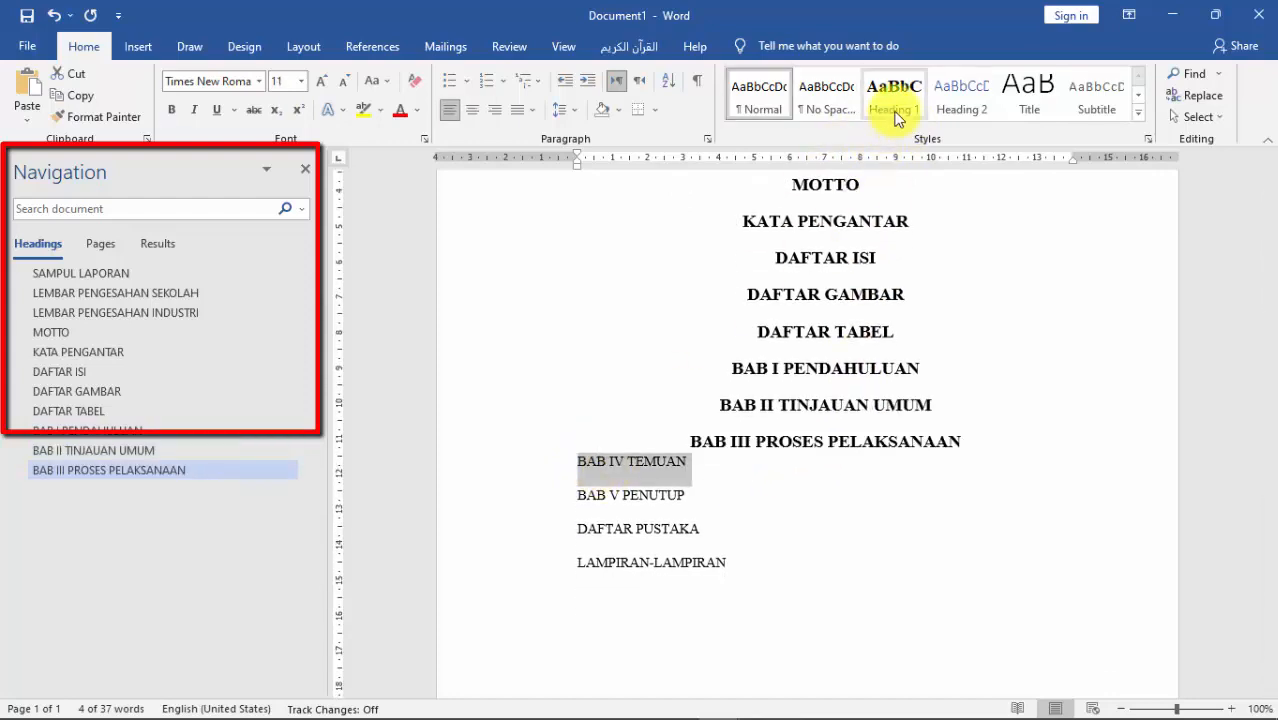
pyautogui.click(895, 110)
pyautogui.moveTo(712, 499); pyautogui.dragTo(573, 502)
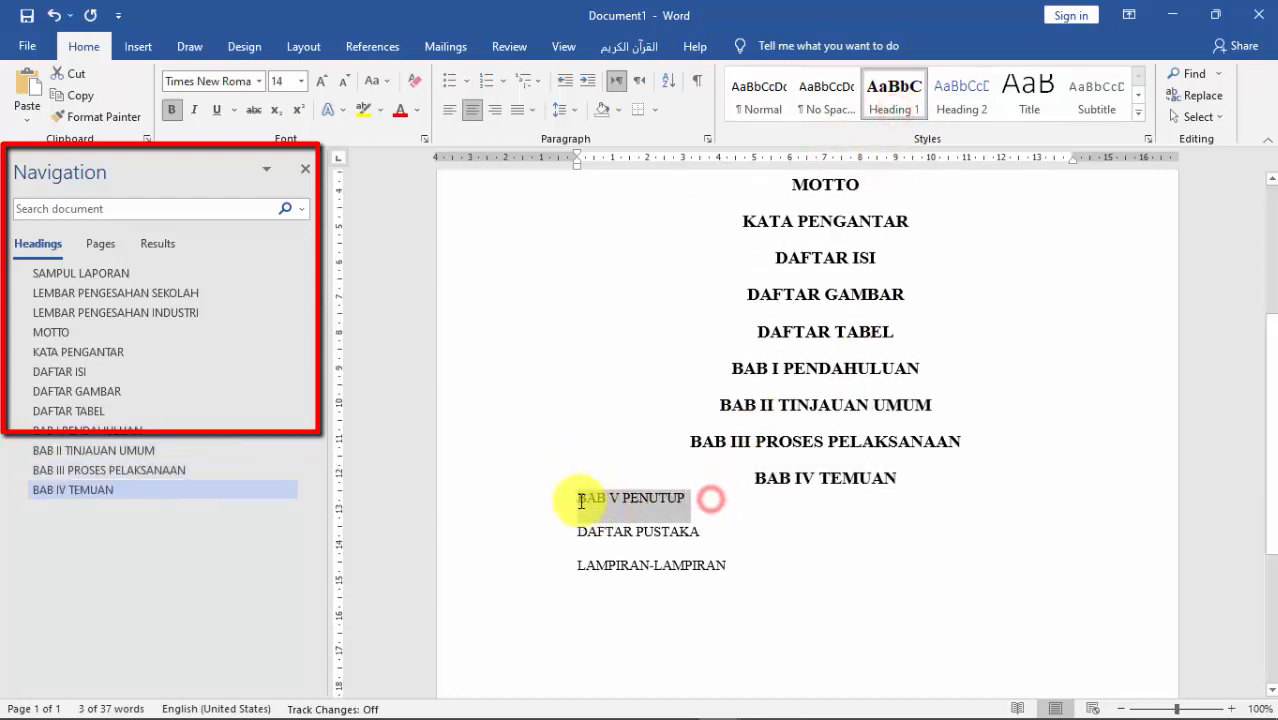
pyautogui.click(893, 97)
# Apply the Heading 1 style to the closing titles DAFTAR PUSTAKA and LAMPIRAN-LAMPIRAN.
pyautogui.moveTo(700, 535); pyautogui.dragTo(568, 539)
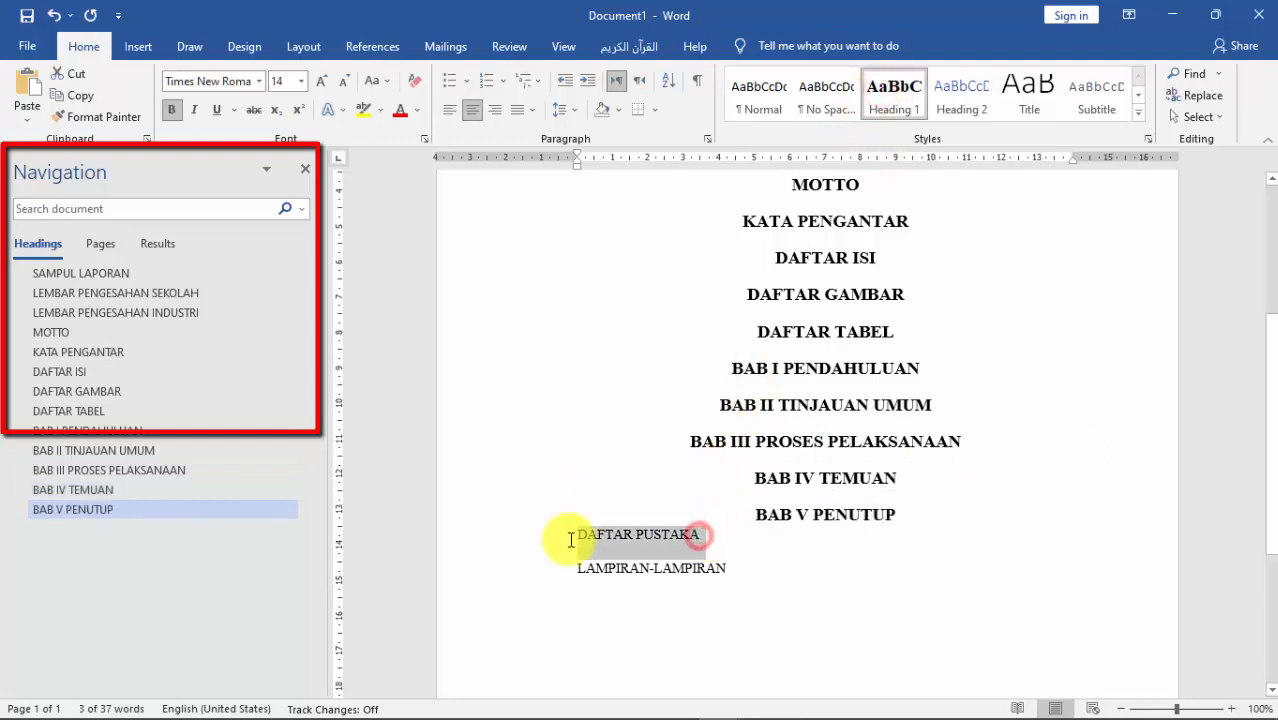
pyautogui.click(893, 90)
pyautogui.moveTo(730, 571); pyautogui.dragTo(576, 572)
pyautogui.click(908, 108)
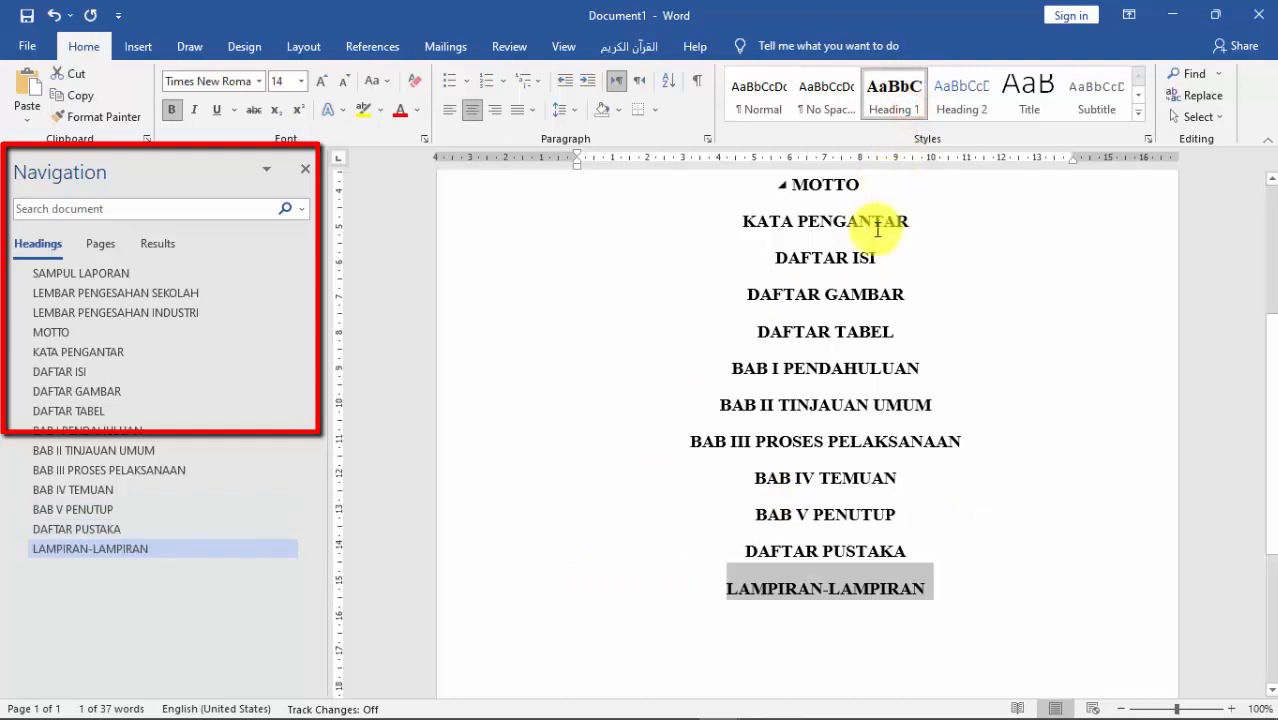
# Review the styled titles from SAMPUL LAPORAN to LAMPIRAN-LAMPIRAN in the document and the heading outline.
pyautogui.scroll(2, 825, 342)
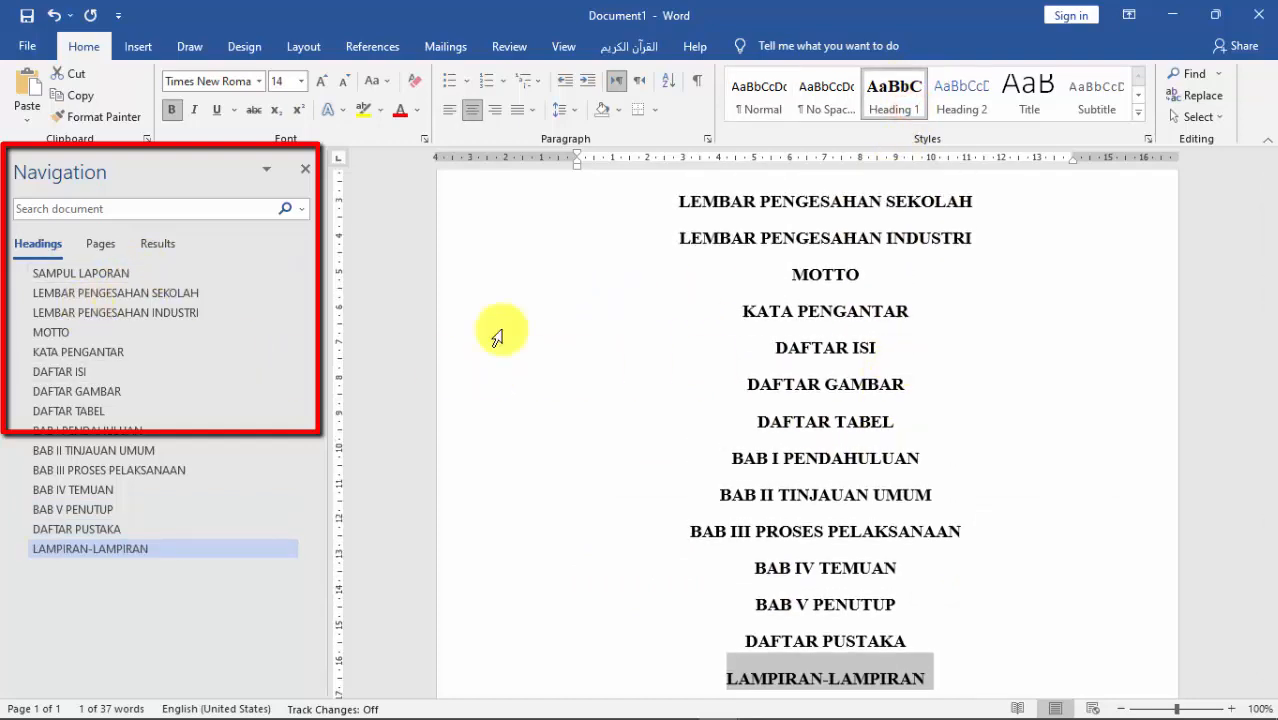
pyautogui.scroll(2, 867, 344)
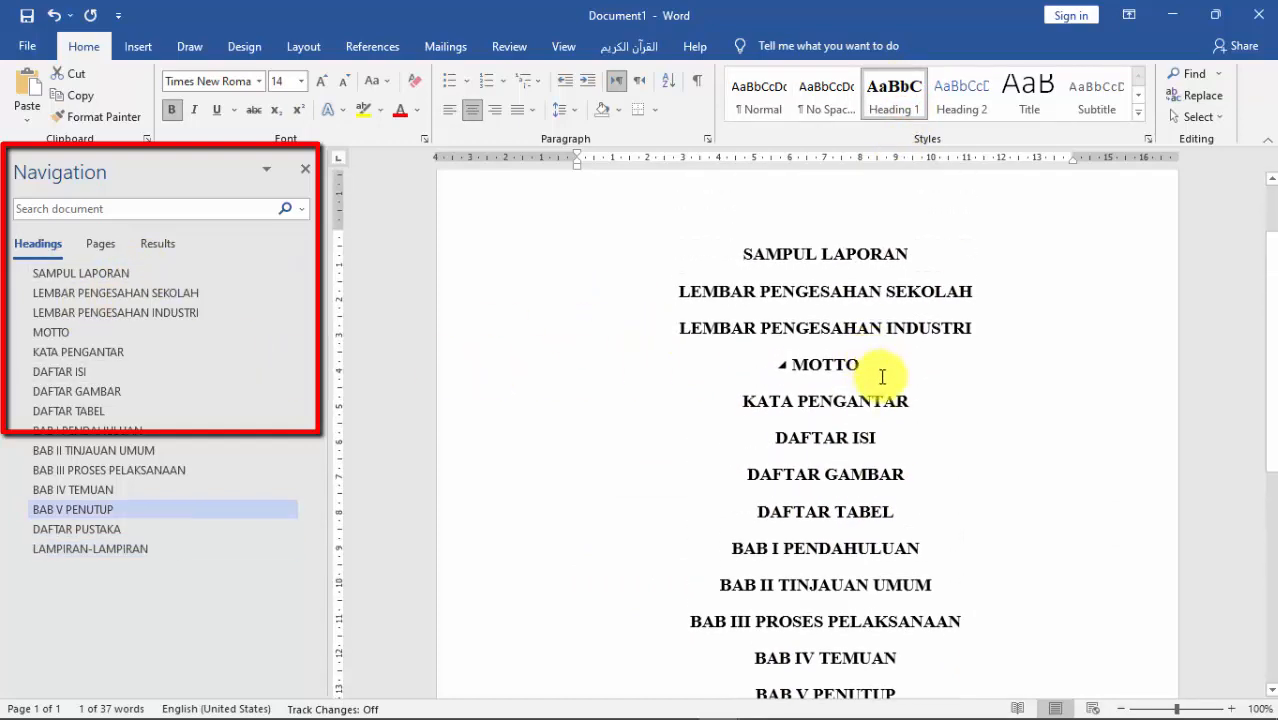
pyautogui.scroll(-4, 897, 398)
pyautogui.scroll(2, 893, 405)
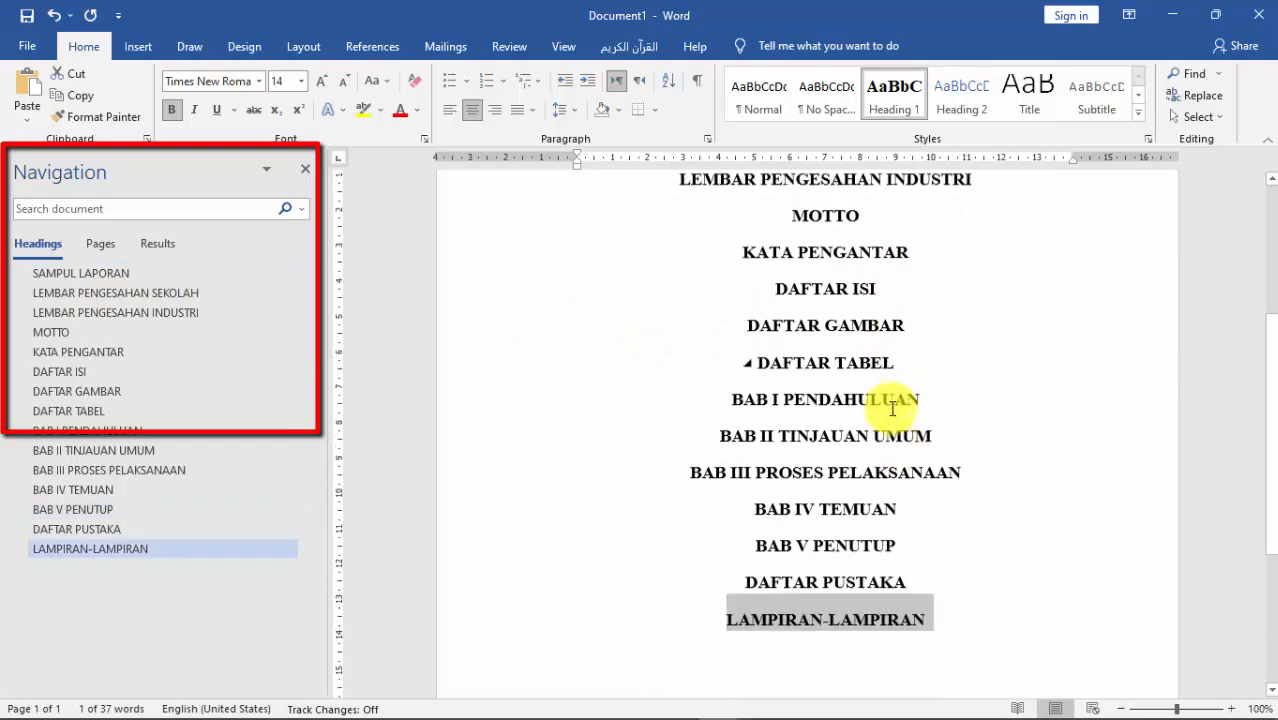
pyautogui.scroll(4, 891, 406)
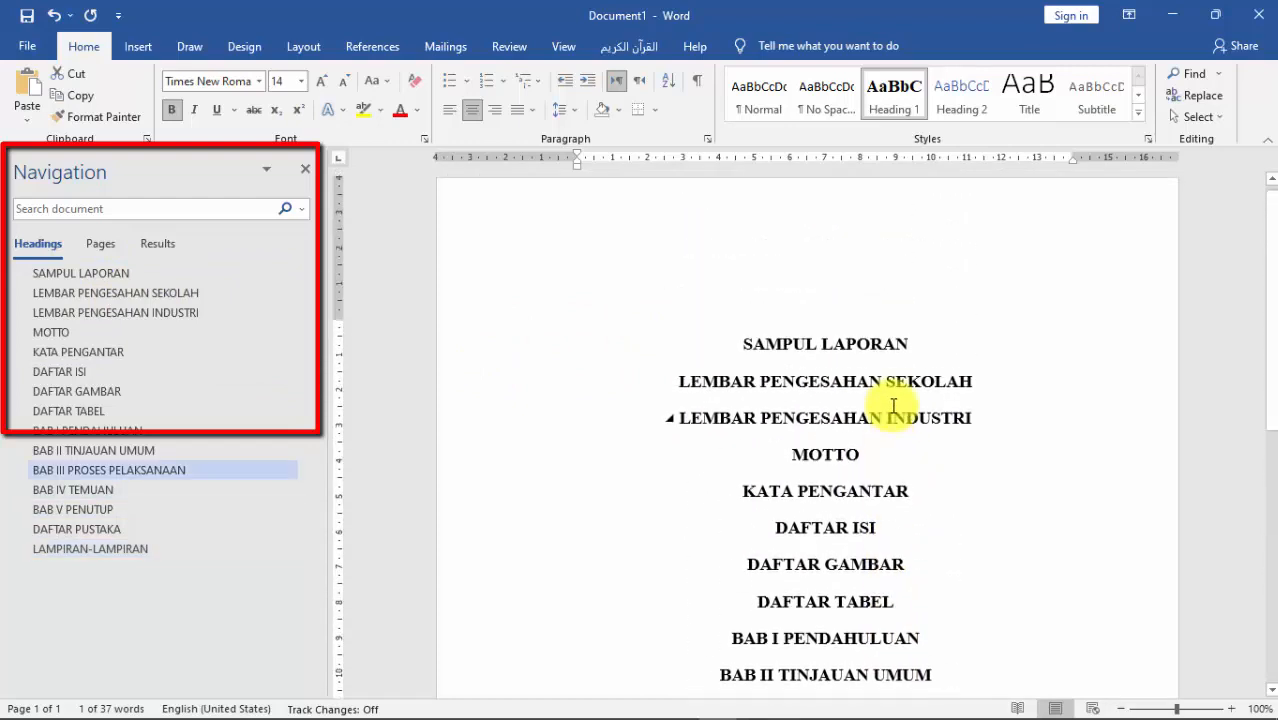
pyautogui.scroll(-4, 893, 405)
pyautogui.scroll(3, 918, 358)
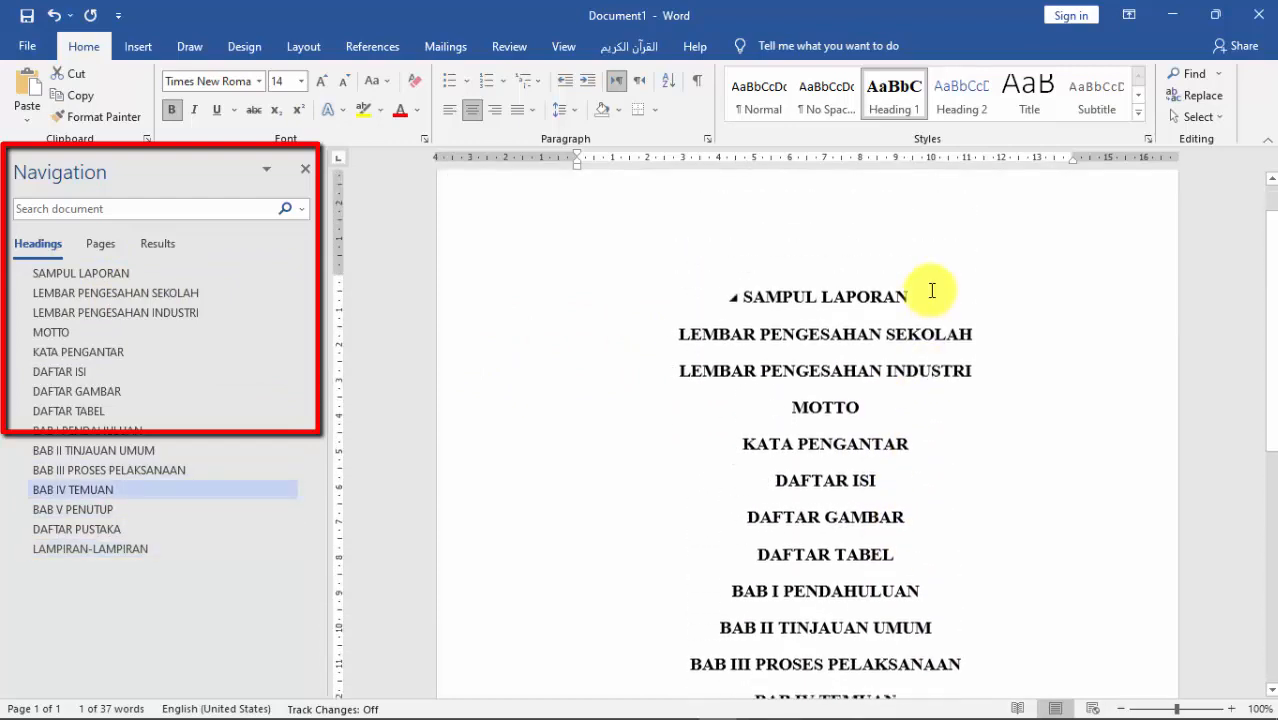
pyautogui.click(919, 301)
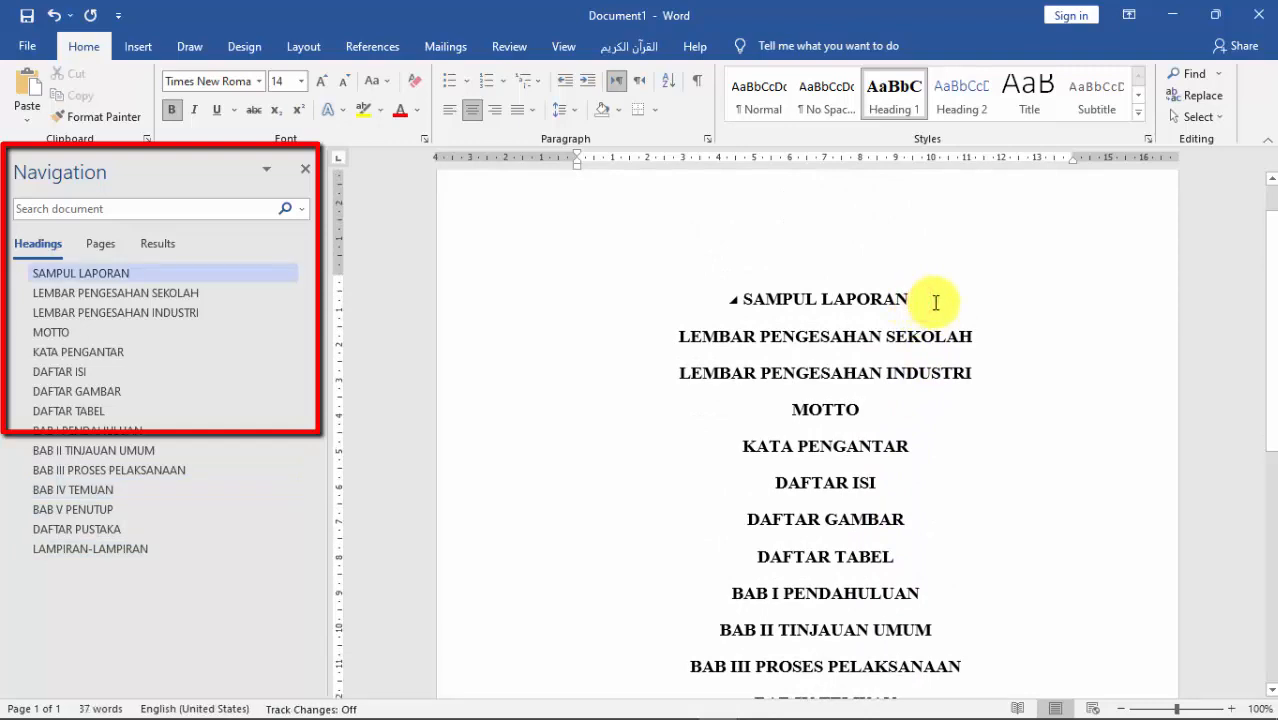
pyautogui.press('Return')
pyautogui.press('Return')
pyautogui.press('Return')
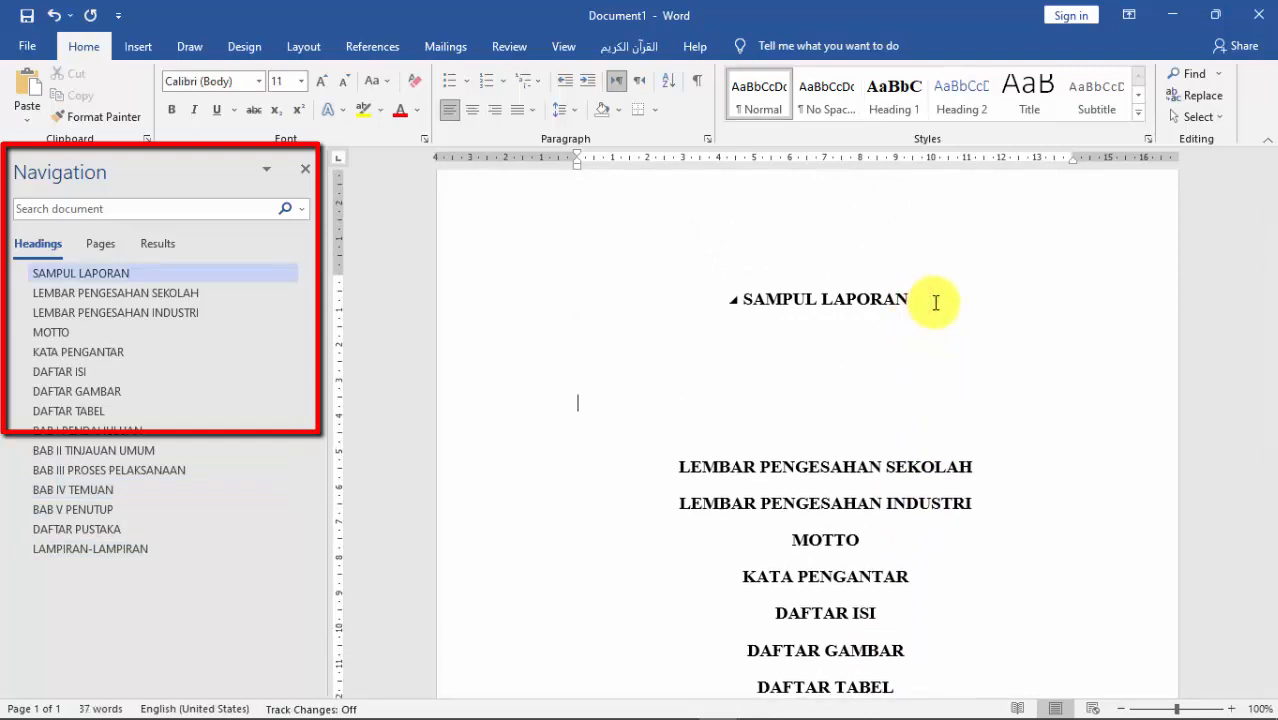
pyautogui.press('BackSpace')
pyautogui.press('BackSpace')
pyautogui.press('BackSpace')
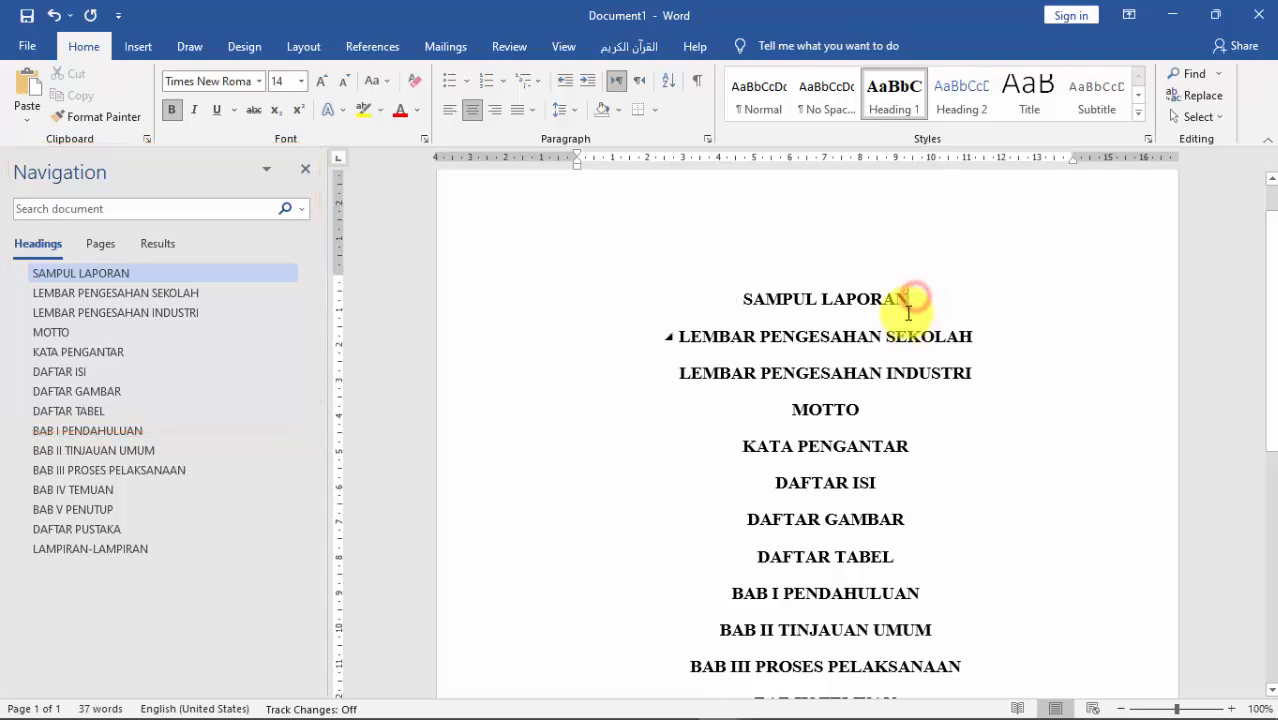
# Insert a Next Page section break directly after the SAMPUL LAPORAN title.
pyautogui.click(303, 50)
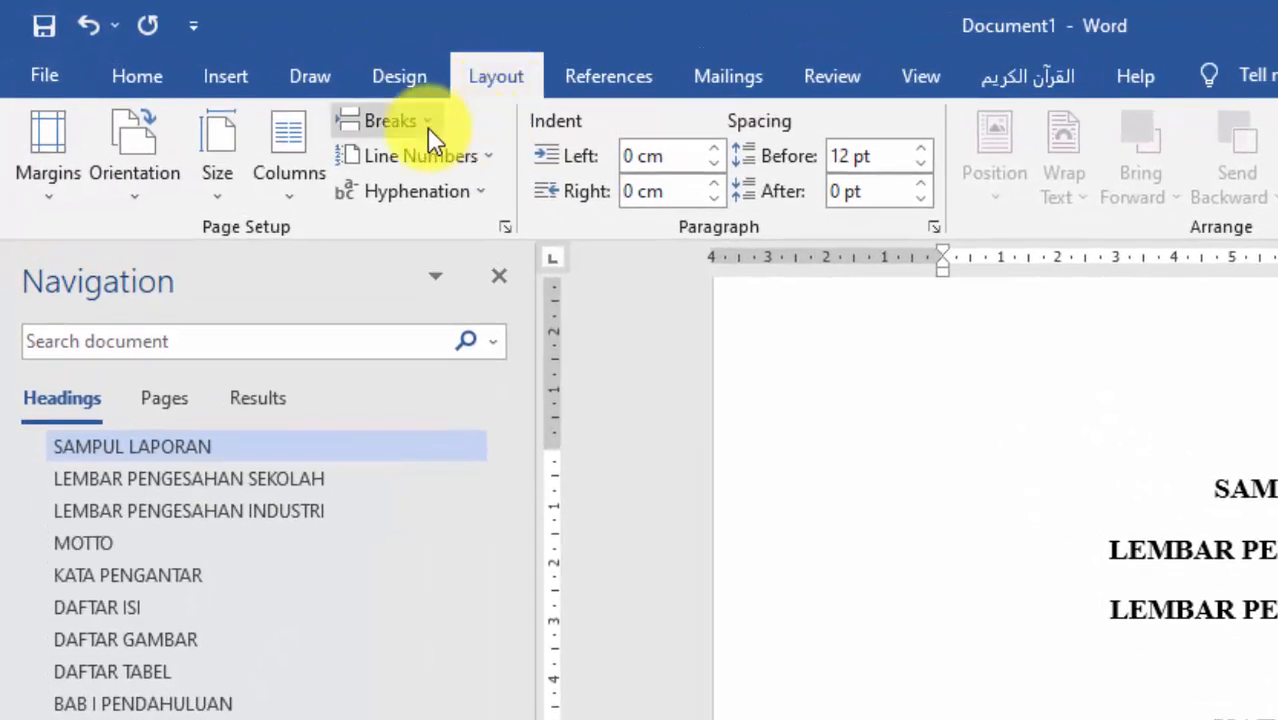
pyautogui.click(427, 127)
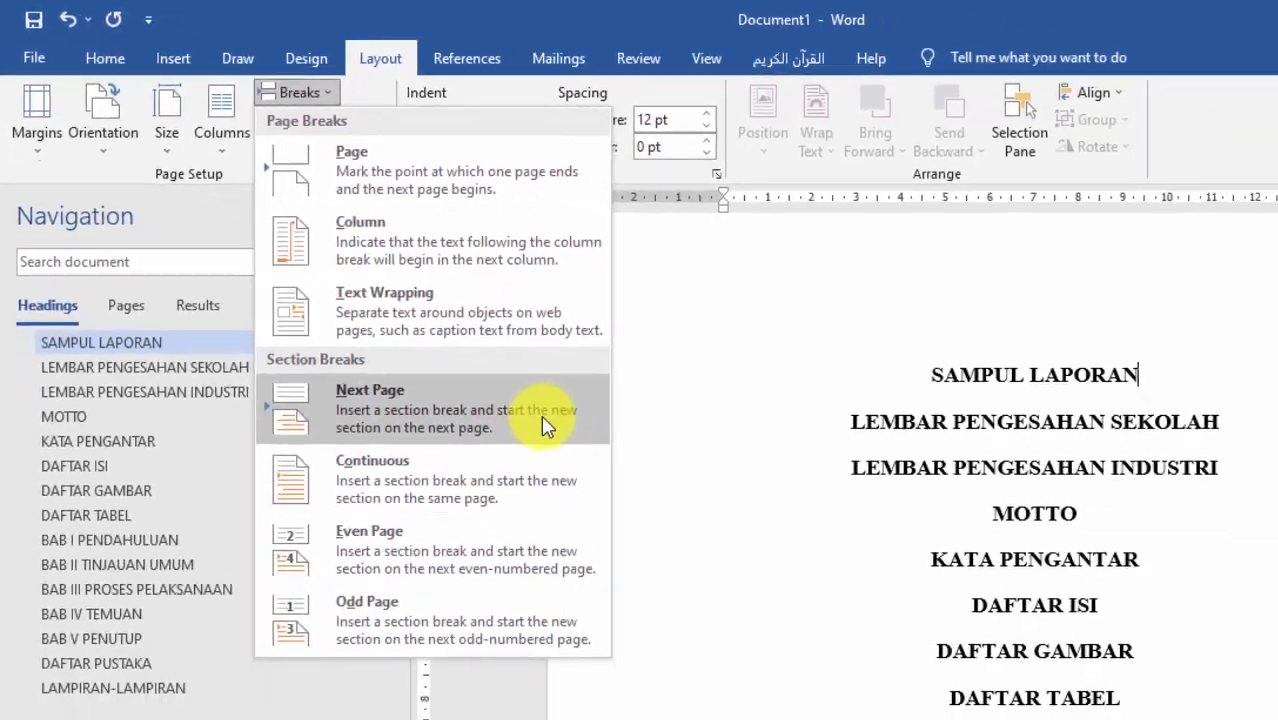
pyautogui.click(545, 425)
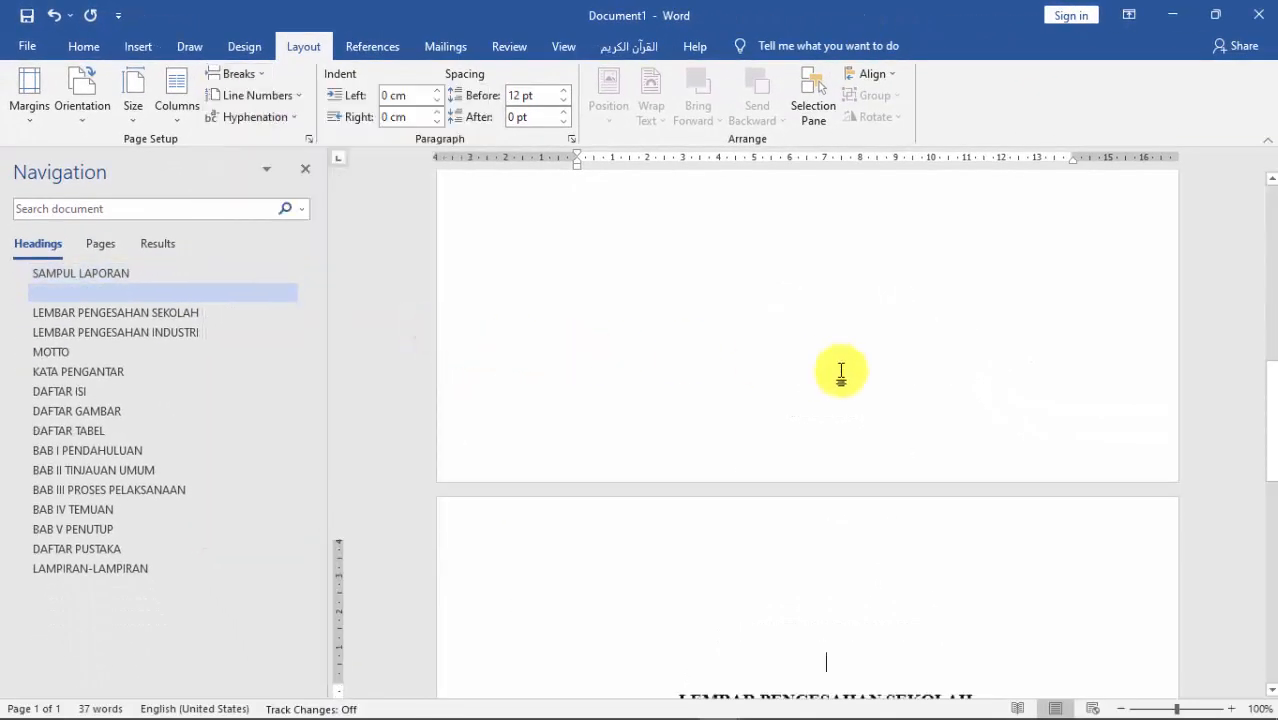
# Delete the empty heading line above LEMBAR PENGESAHAN SEKOLAH on the second page and check both pages.
pyautogui.scroll(10, 841, 372)
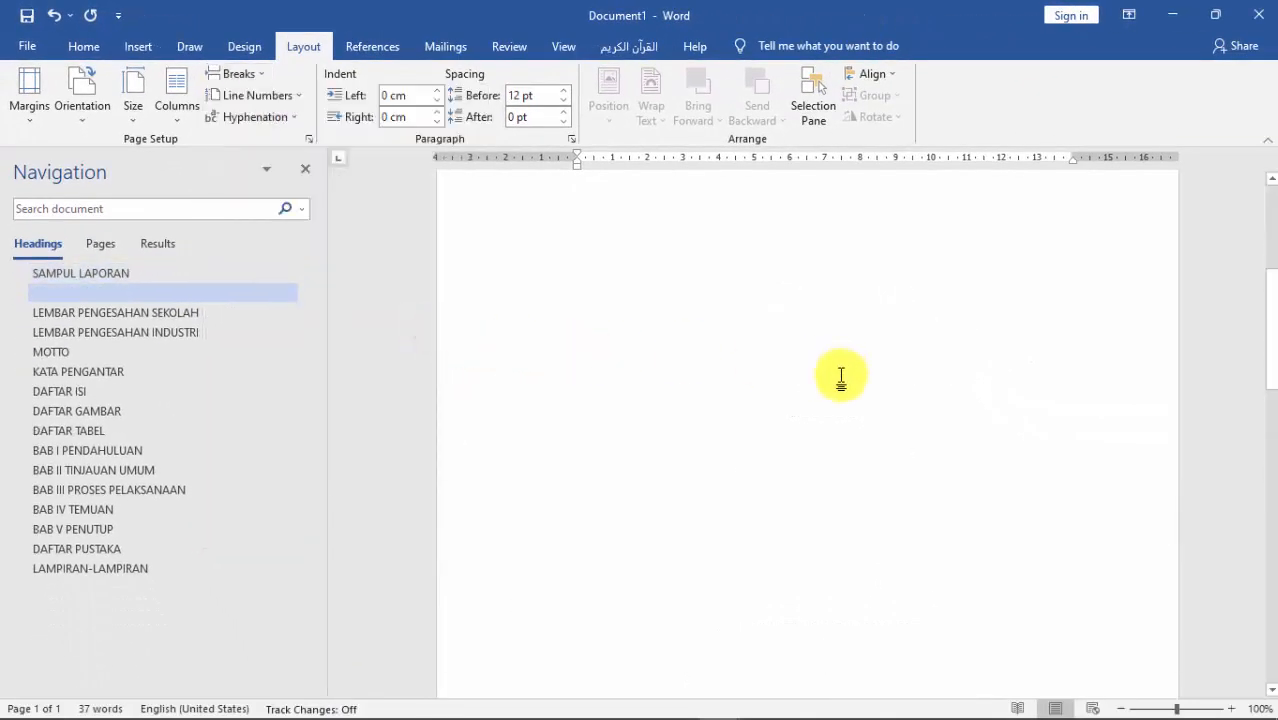
pyautogui.click(146, 293)
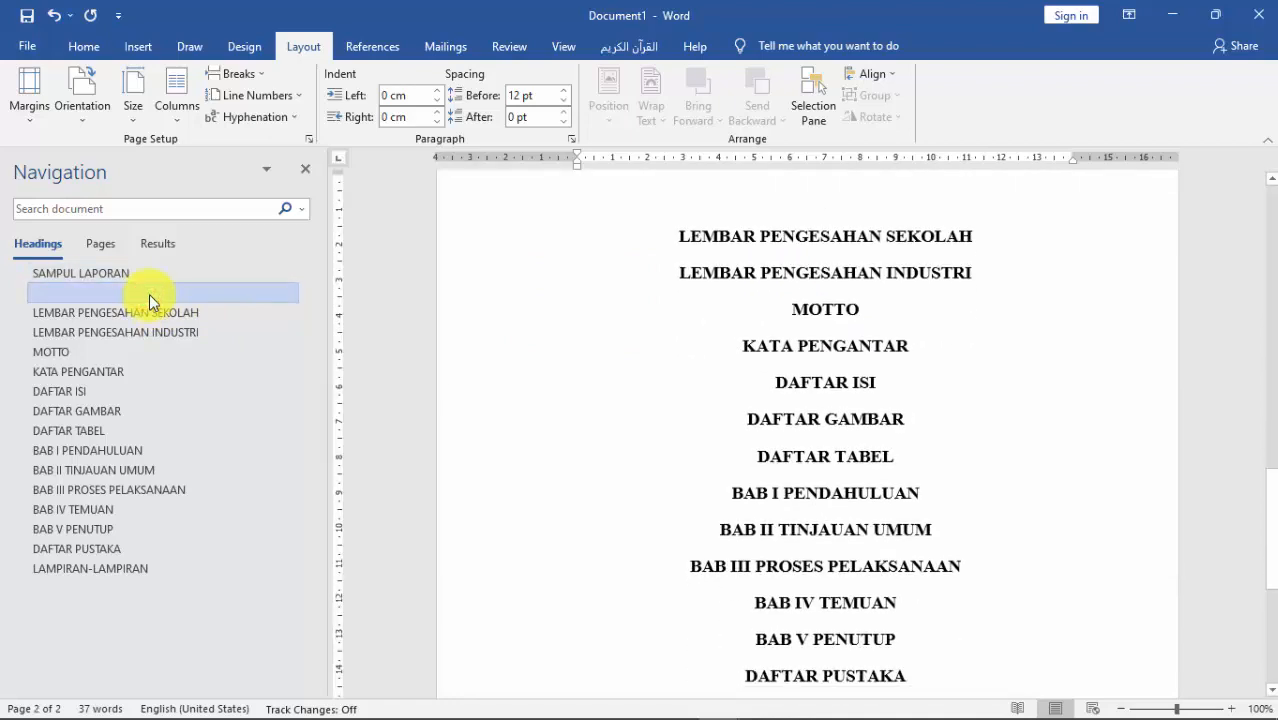
pyautogui.press('Delete')
pyautogui.scroll(5, 736, 371)
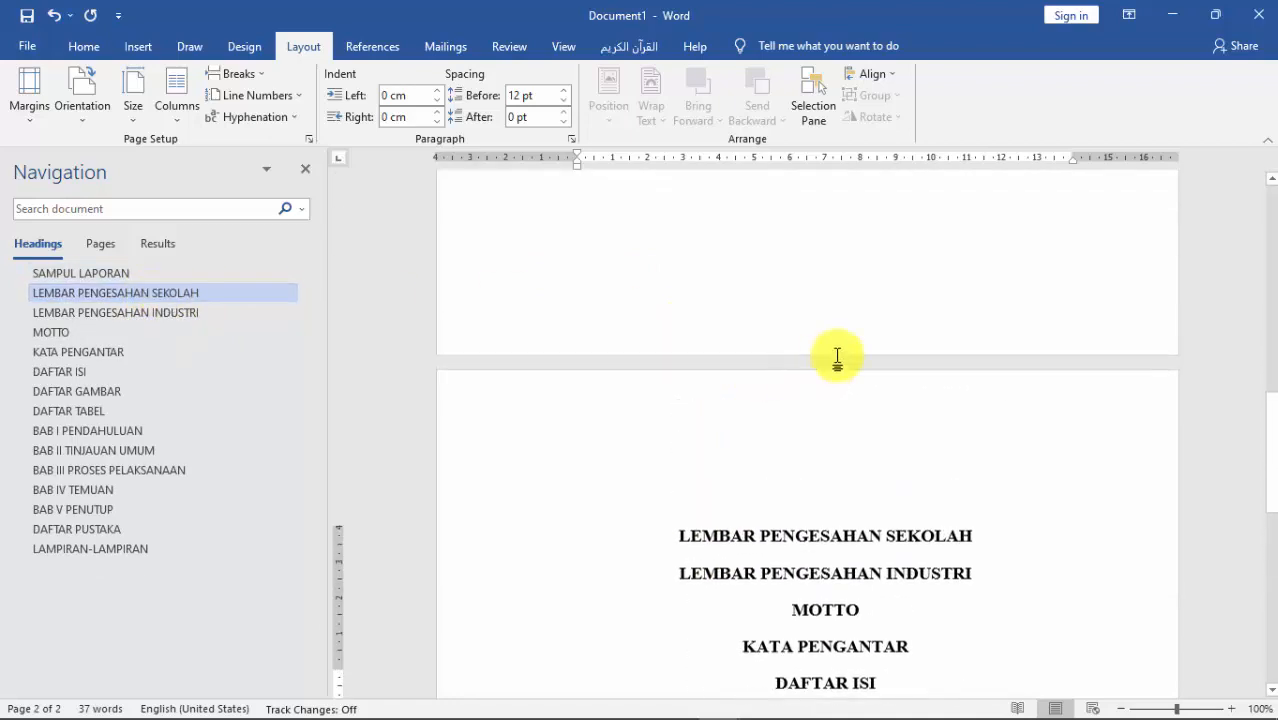
pyautogui.scroll(5, 840, 355)
pyautogui.scroll(5, 857, 341)
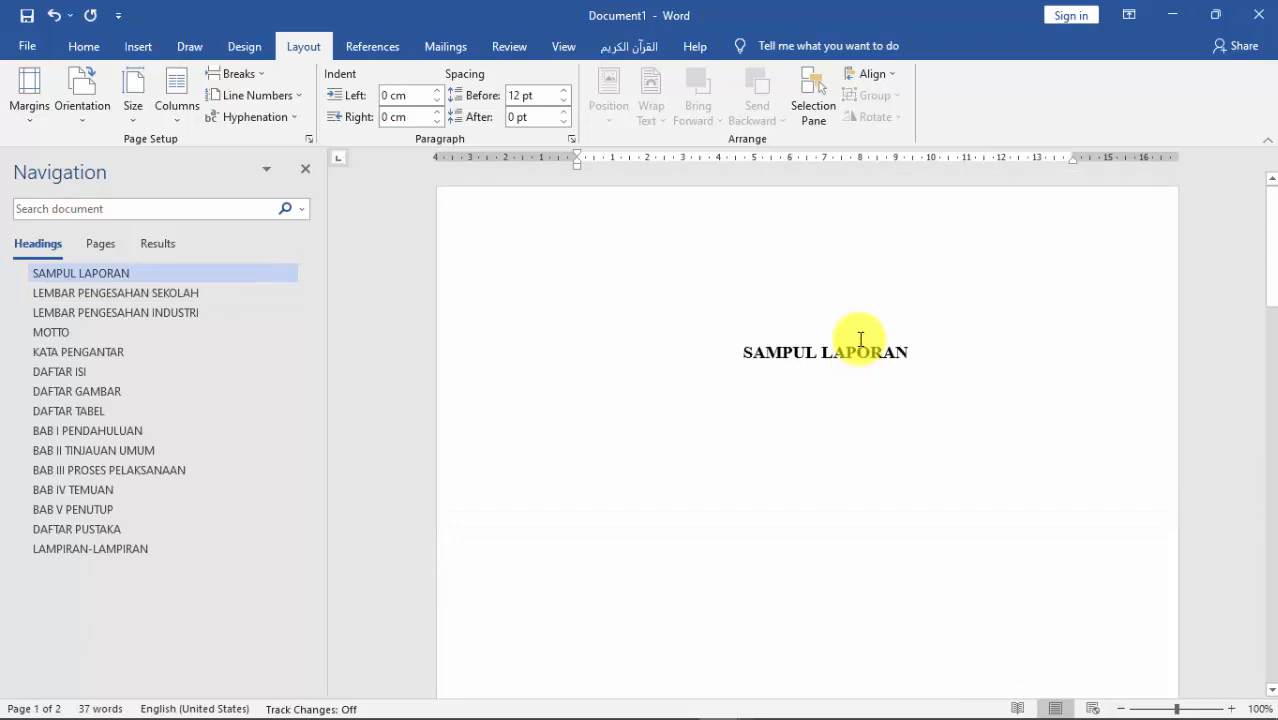
pyautogui.scroll(-4, 845, 427)
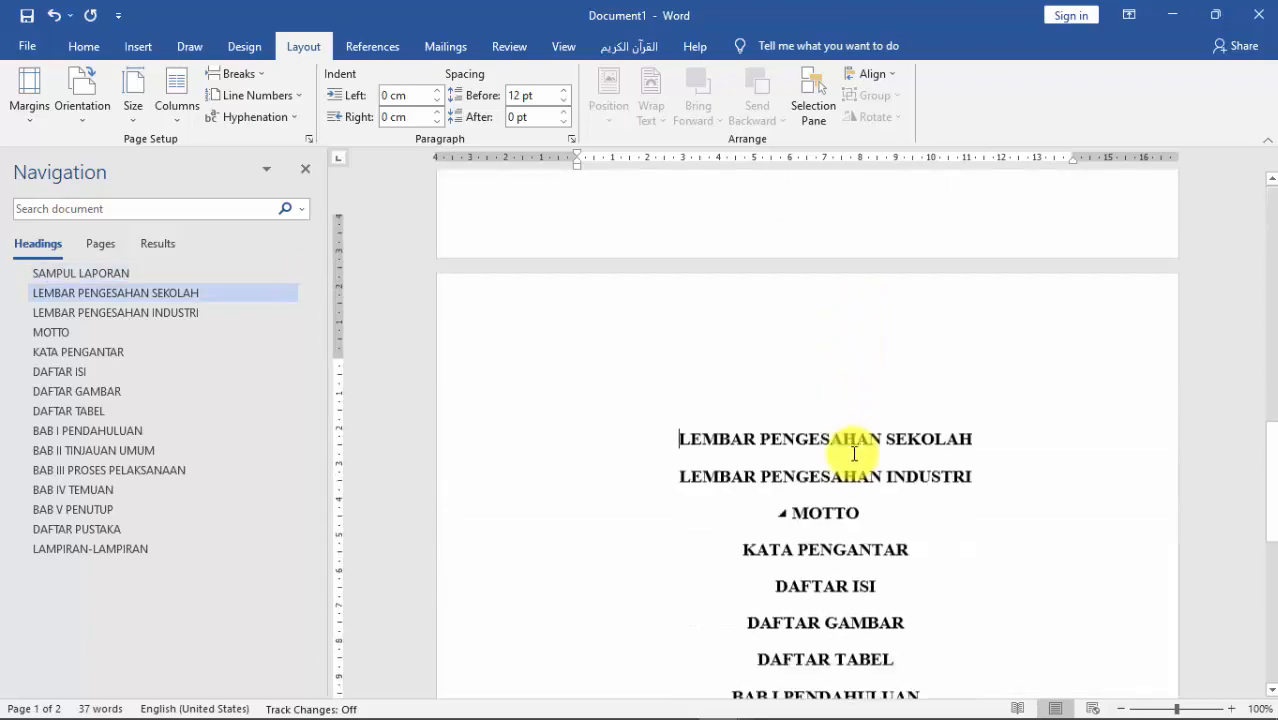
# Push LEMBAR PENGESAHAN INDUSTRI onto the following page by adding empty lines above it, and check the heading outline.
pyautogui.click(679, 420)
pyautogui.scroll(-3, 776, 456)
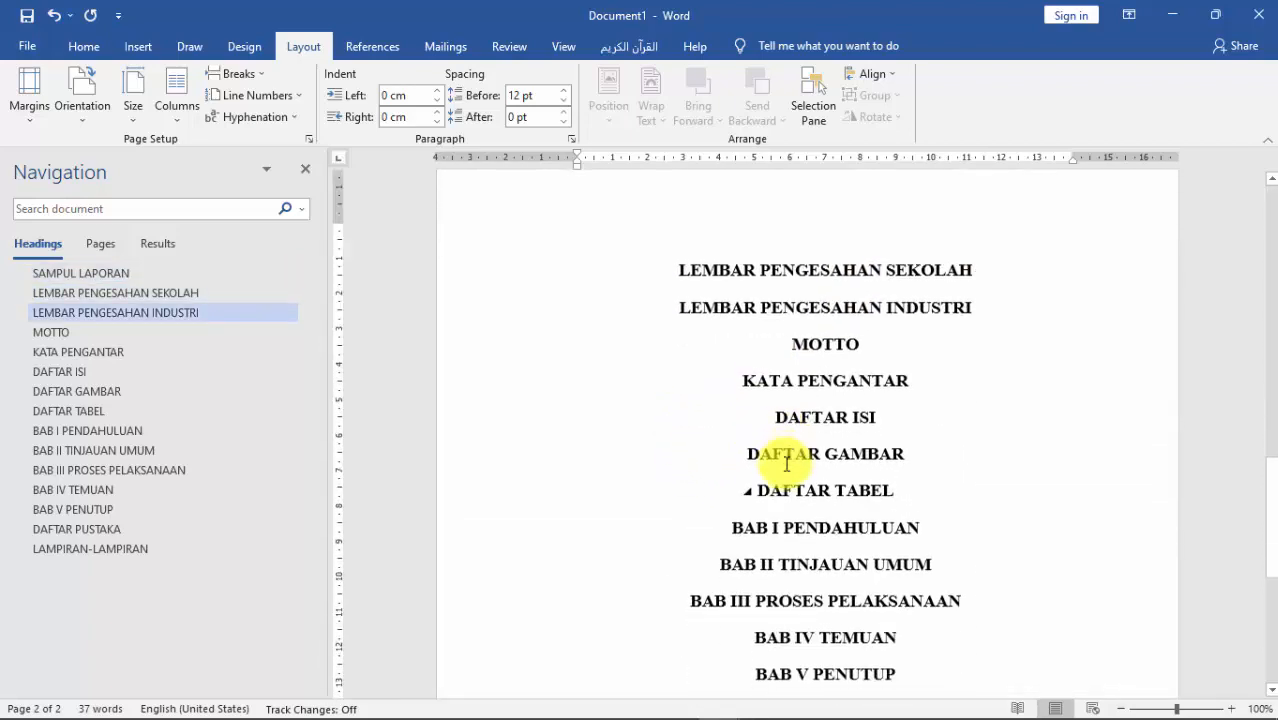
pyautogui.press('Return')
pyautogui.press('Return')
pyautogui.press('Return')
pyautogui.press('Return')
pyautogui.press('Return')
pyautogui.press('Return')
pyautogui.press('Return')
pyautogui.press('Return')
pyautogui.press('Return')
pyautogui.press('Return')
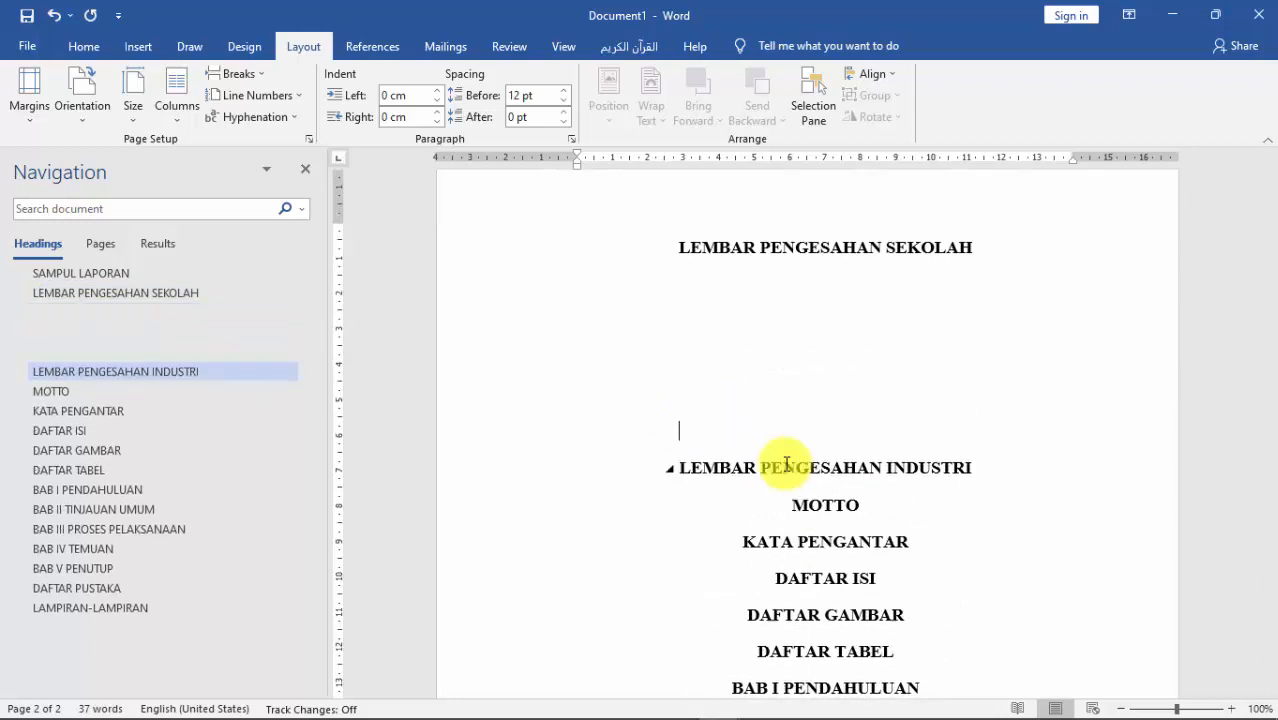
pyautogui.press('Return')
pyautogui.press('Return')
pyautogui.press('Return')
pyautogui.press('Return')
pyautogui.press('Return')
pyautogui.press('Return')
pyautogui.press('Return')
pyautogui.press('Return')
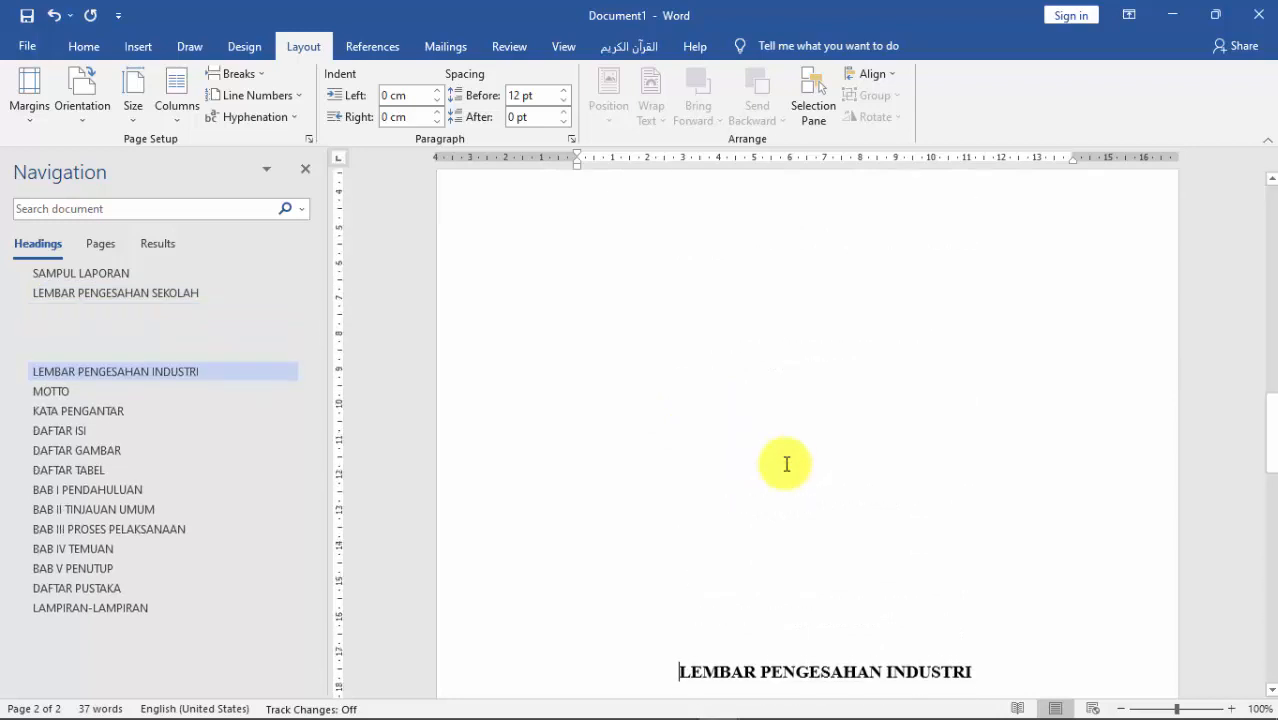
pyautogui.press('Return')
pyautogui.press('Return')
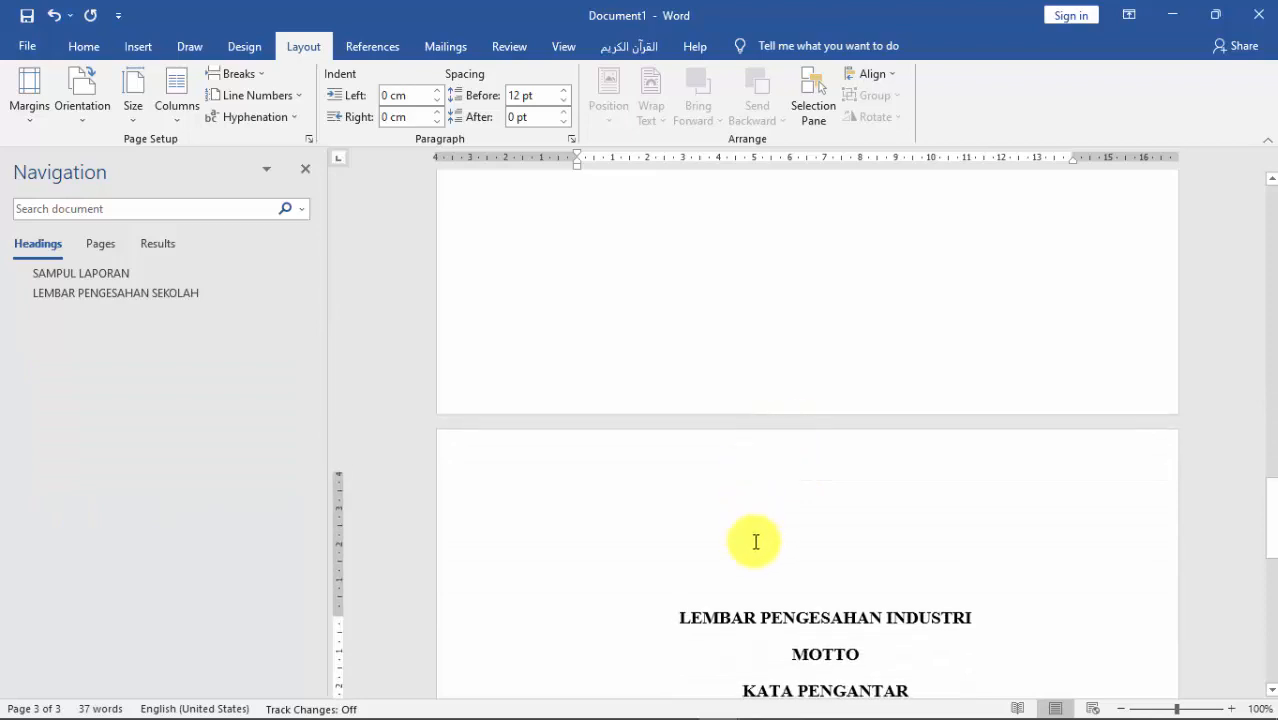
pyautogui.scroll(2, 755, 541)
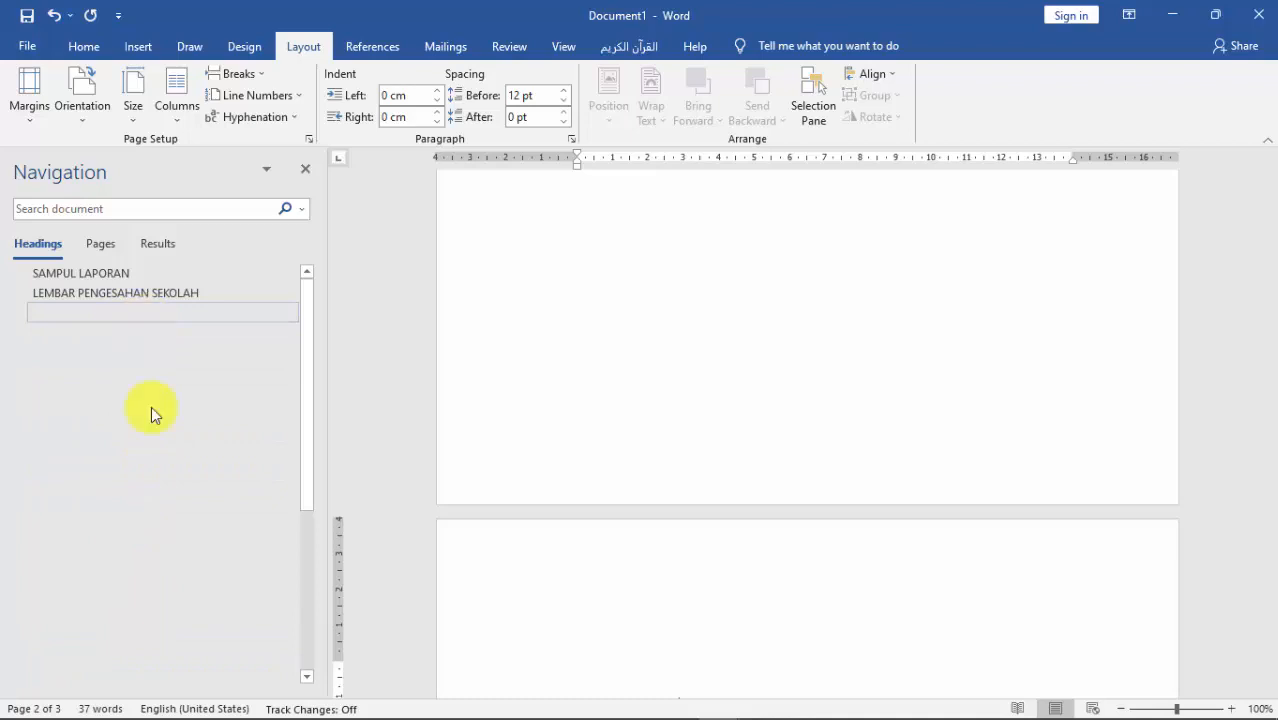
pyautogui.scroll(-2, 525, 471)
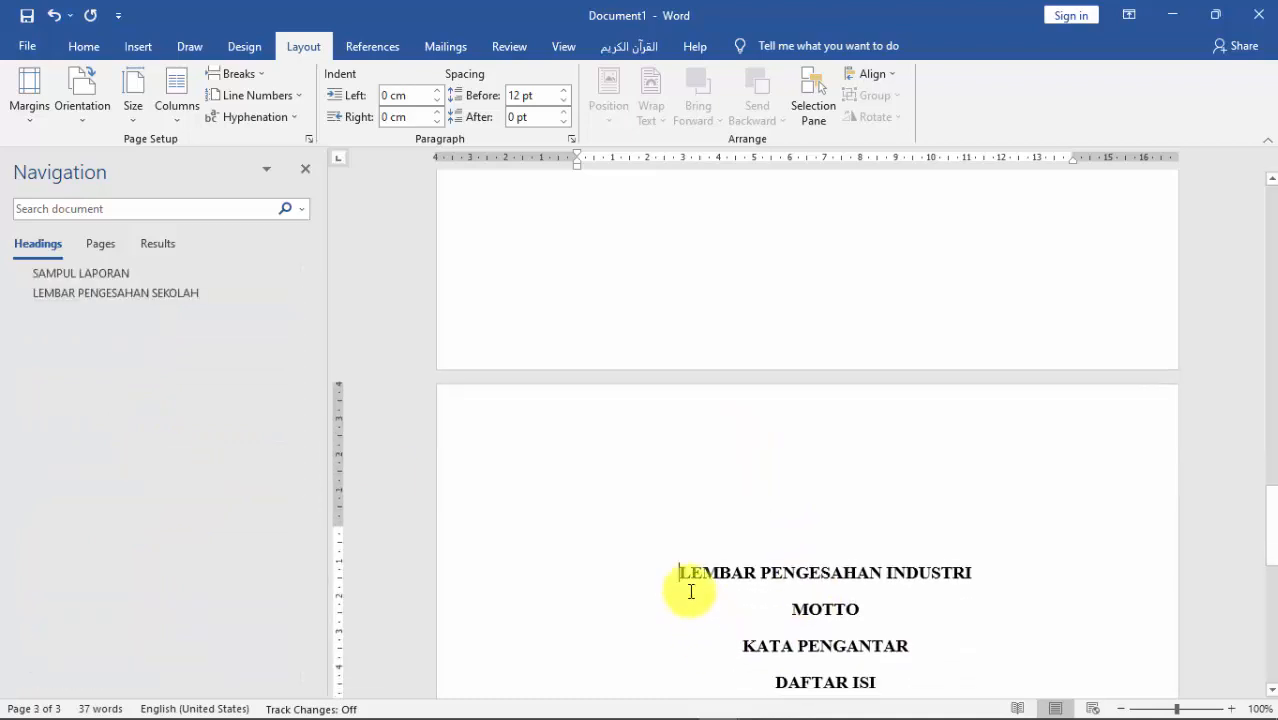
# Remove all the empty lines between LEMBAR PENGESAHAN SEKOLAH and LEMBAR PENGESAHAN INDUSTRI.
pyautogui.press('BackSpace')
pyautogui.press('BackSpace')
pyautogui.press('BackSpace')
pyautogui.press('BackSpace')
pyautogui.press('BackSpace')
pyautogui.press('BackSpace')
pyautogui.press('BackSpace')
pyautogui.press('BackSpace')
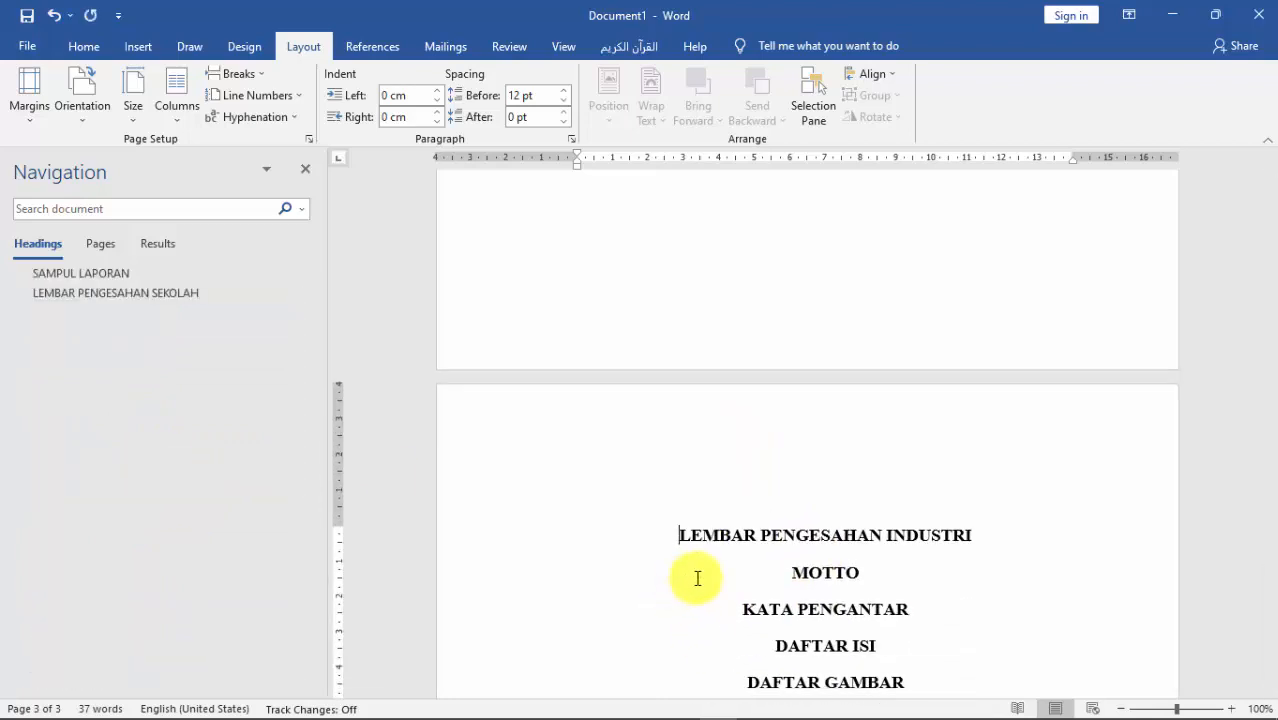
pyautogui.press('BackSpace')
pyautogui.press('BackSpace')
pyautogui.press('BackSpace')
pyautogui.press('BackSpace')
pyautogui.press('BackSpace')
pyautogui.press('BackSpace')
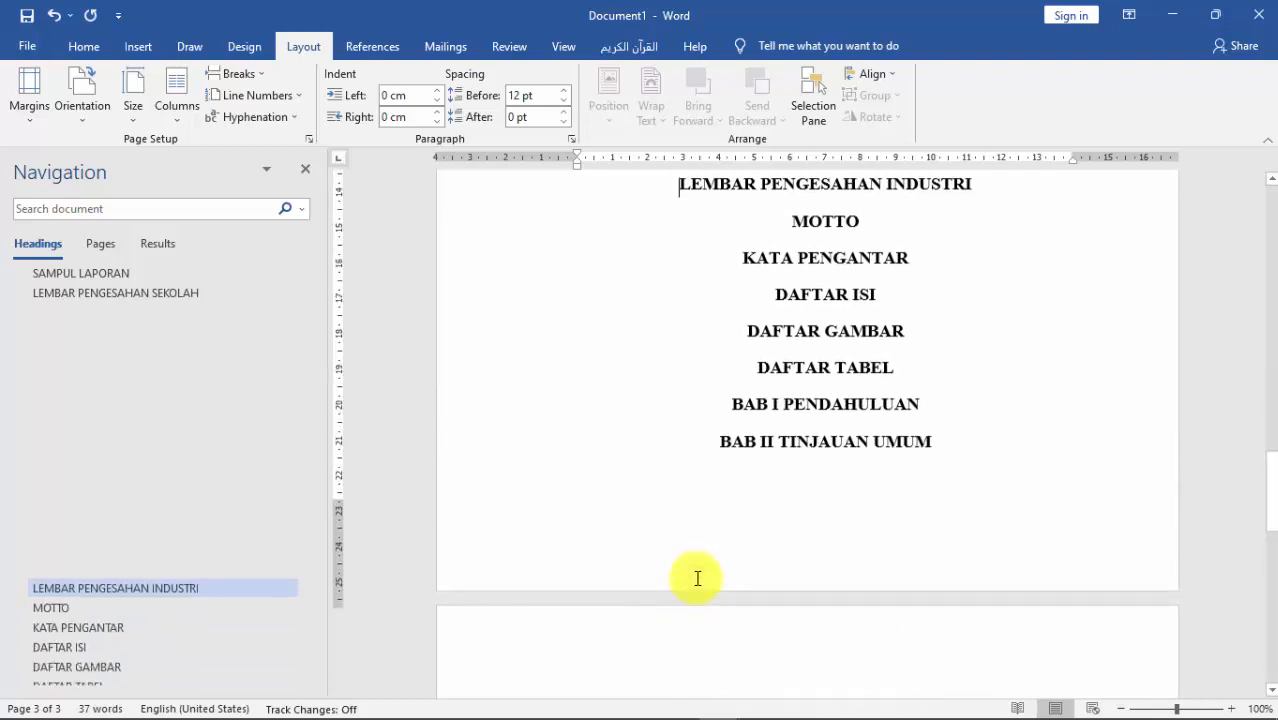
pyautogui.scroll(5, 855, 482)
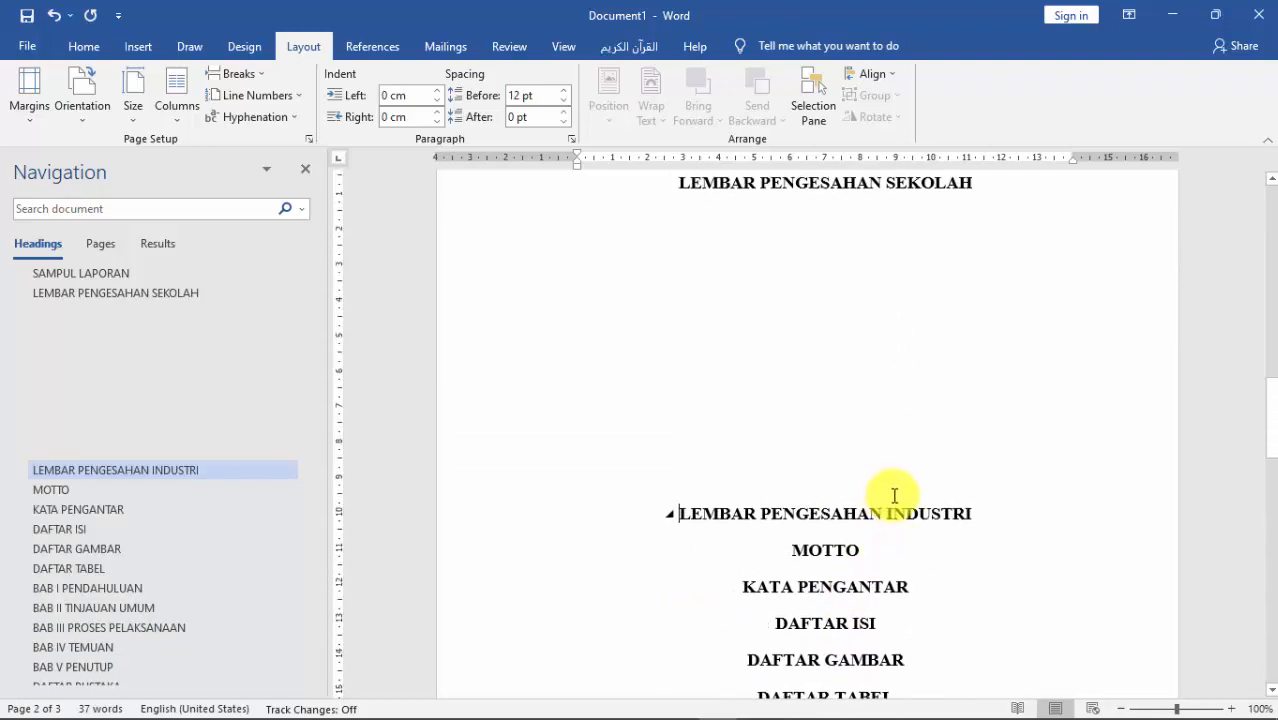
pyautogui.press('BackSpace')
pyautogui.press('BackSpace')
pyautogui.press('BackSpace')
pyautogui.press('BackSpace')
pyautogui.press('BackSpace')
pyautogui.press('BackSpace')
pyautogui.press('BackSpace')
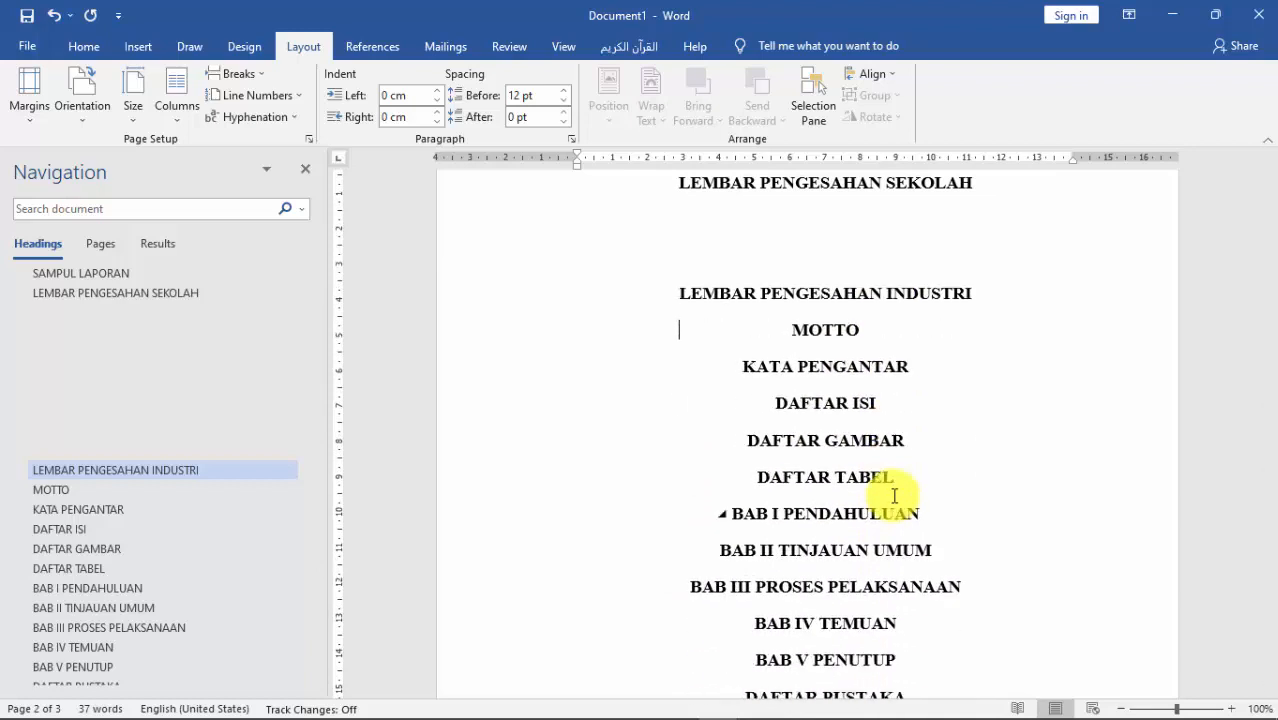
pyautogui.press('BackSpace')
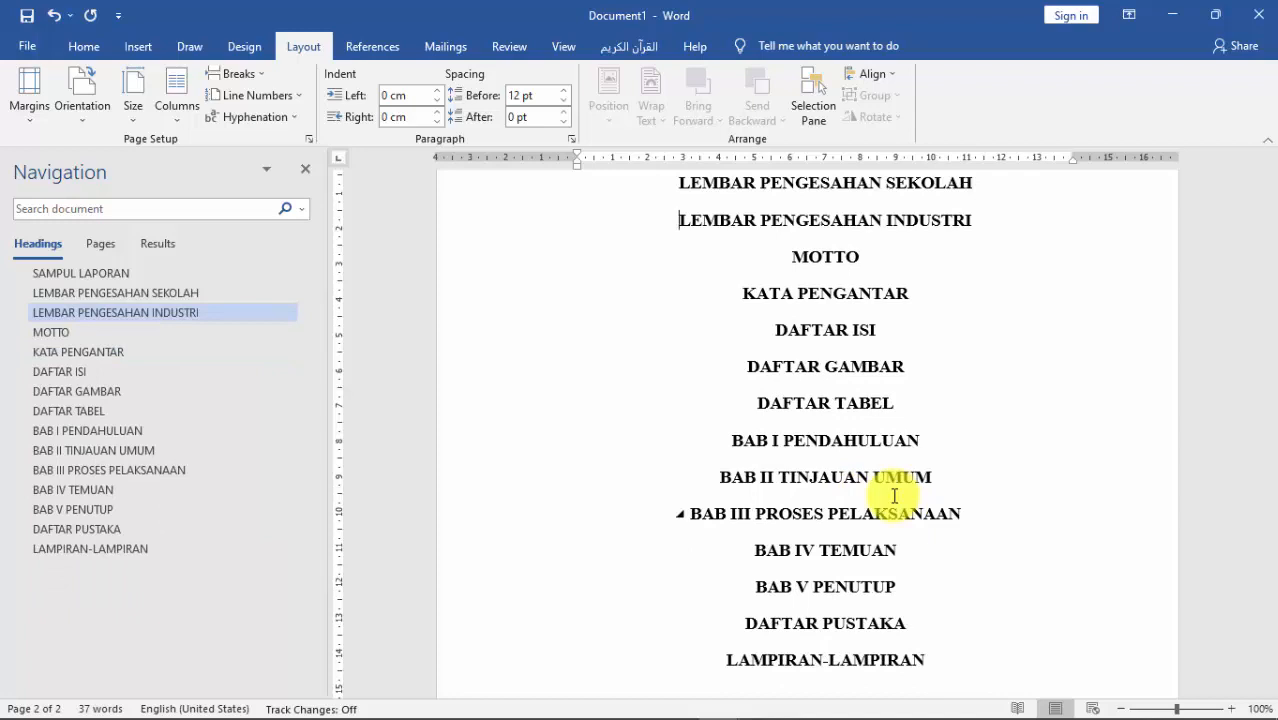
pyautogui.scroll(3, 894, 496)
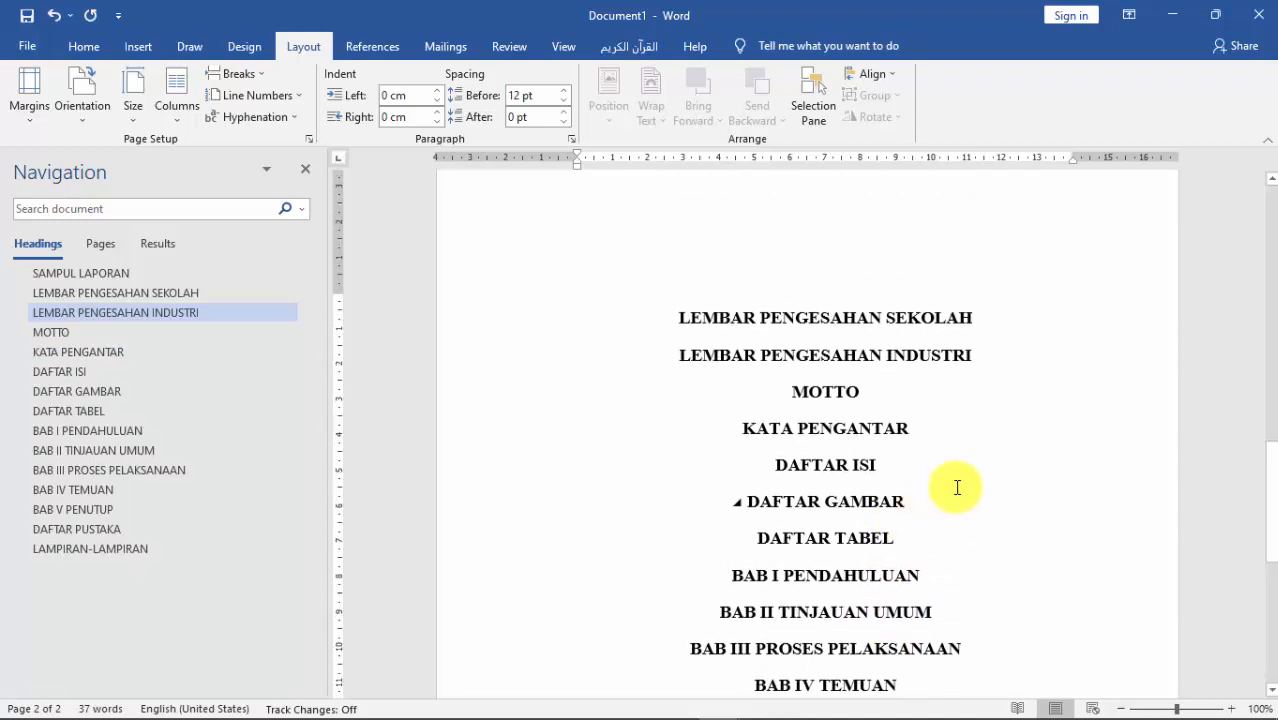
# Insert a Next Page section break directly after LEMBAR PENGESAHAN SEKOLAH and another after LEMBAR PENGESAHAN INDUSTRI.
pyautogui.click(976, 366)
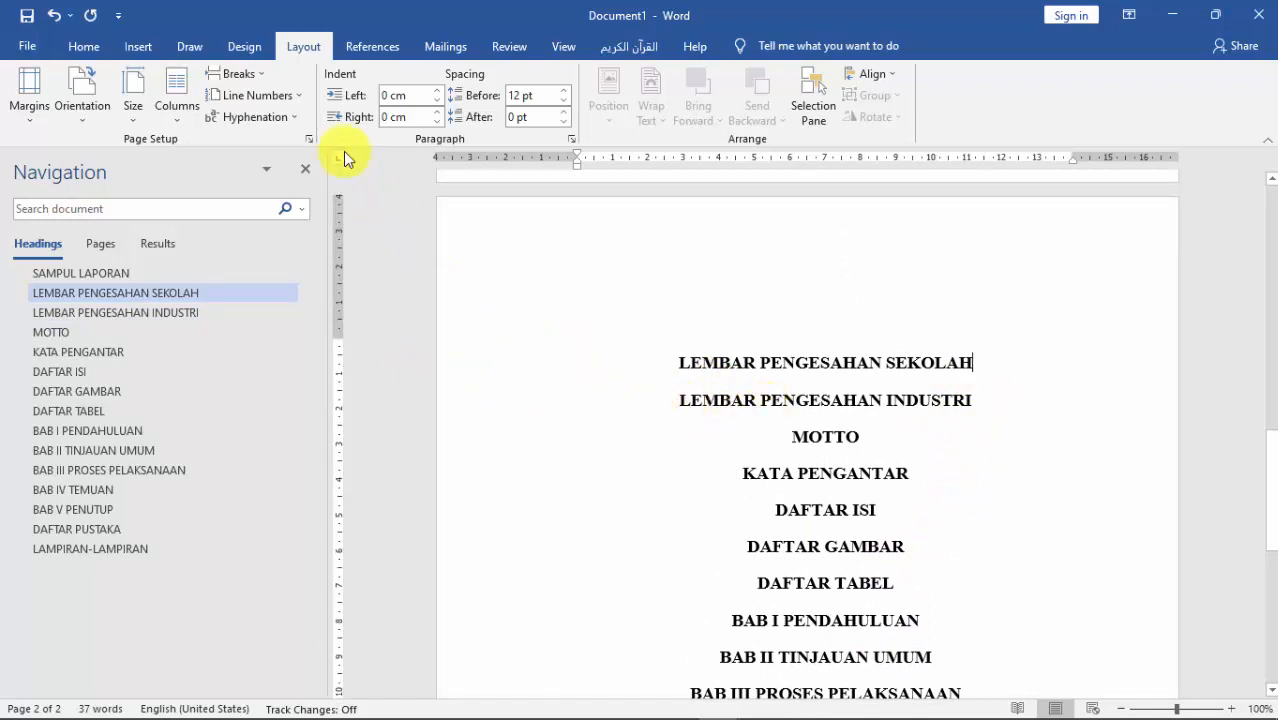
pyautogui.click(256, 79)
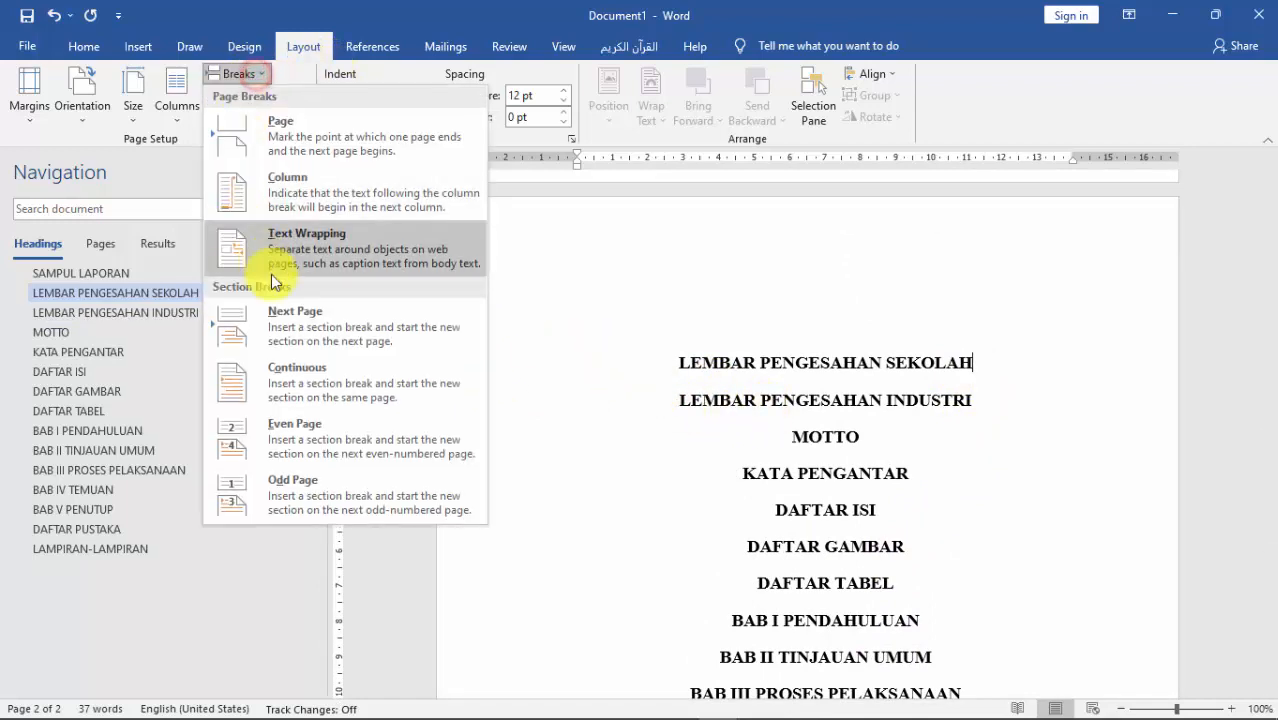
pyautogui.click(291, 312)
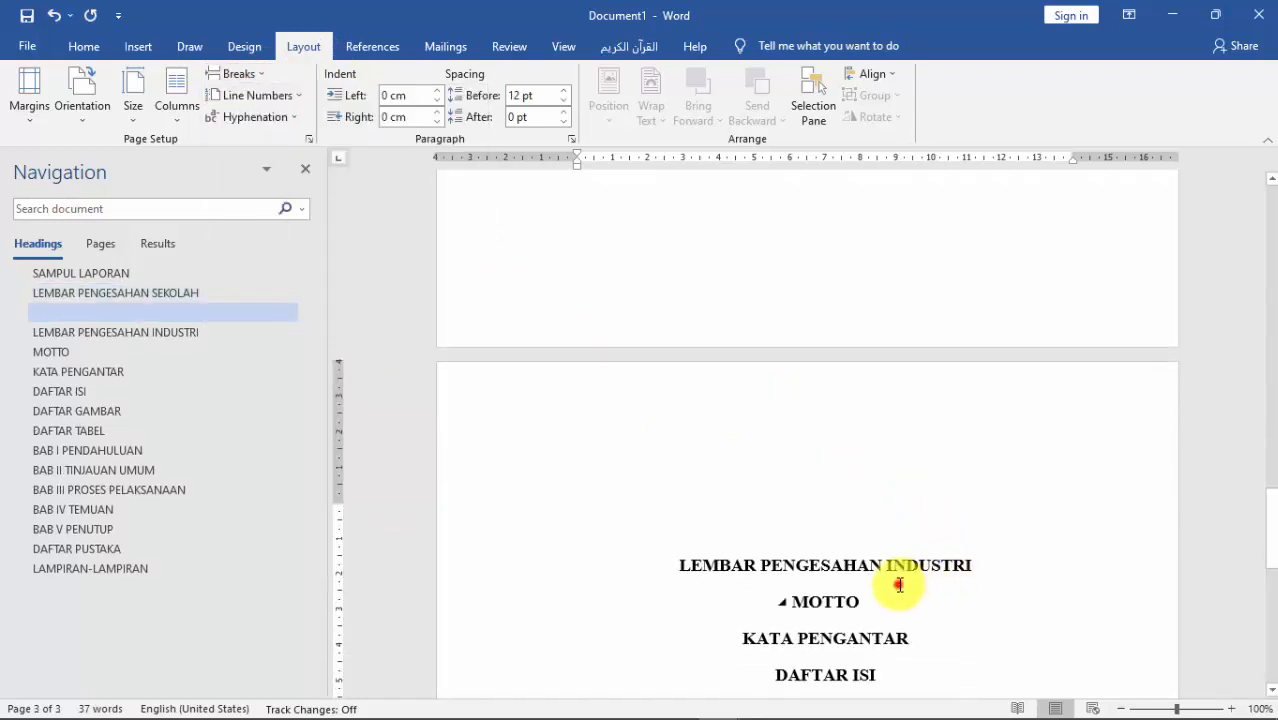
pyautogui.click(899, 585)
pyautogui.scroll(-2, 977, 523)
pyautogui.click(978, 476)
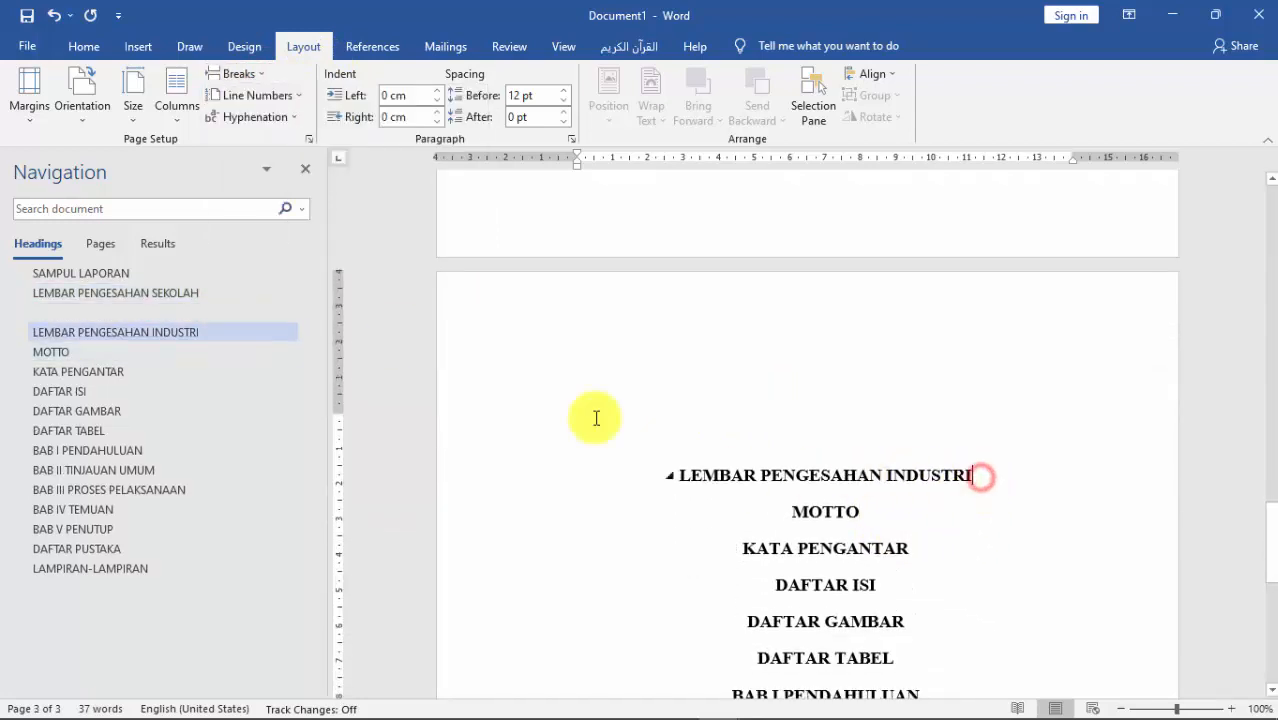
pyautogui.click(264, 79)
pyautogui.click(285, 317)
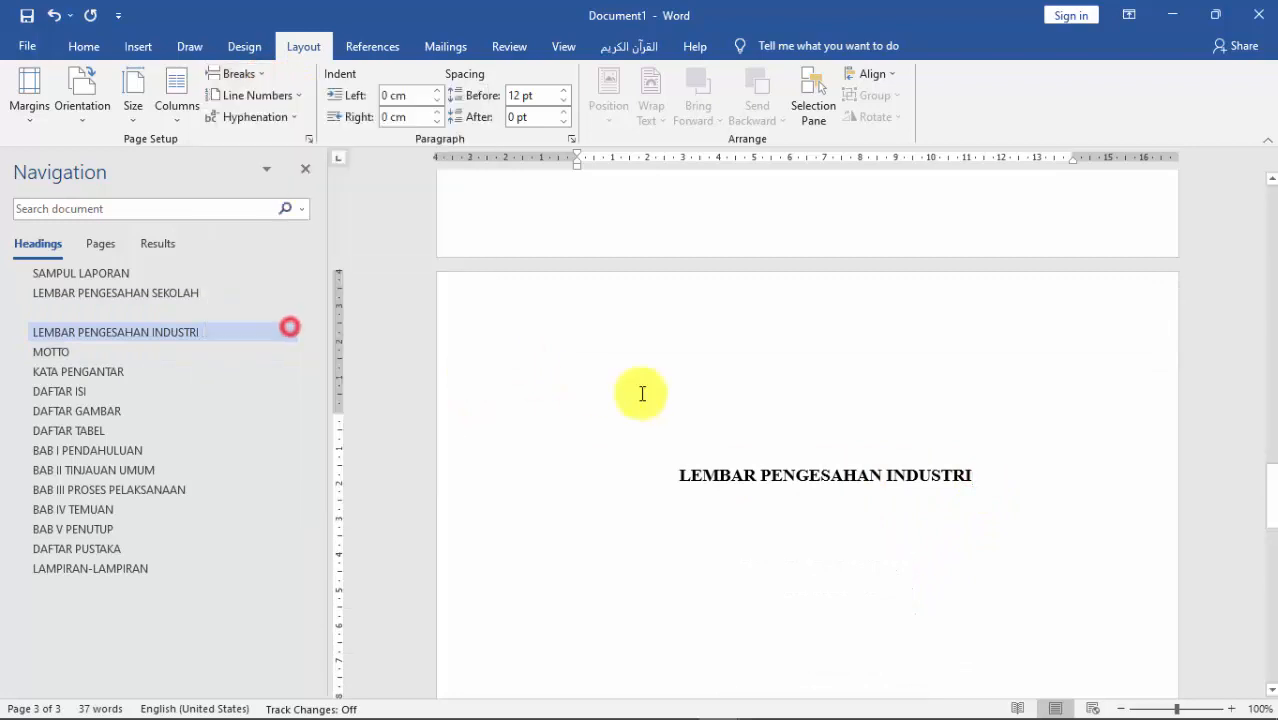
# Delete the empty heading lines above LEMBAR PENGESAHAN INDUSTRI and above MOTTO.
pyautogui.click(91, 310)
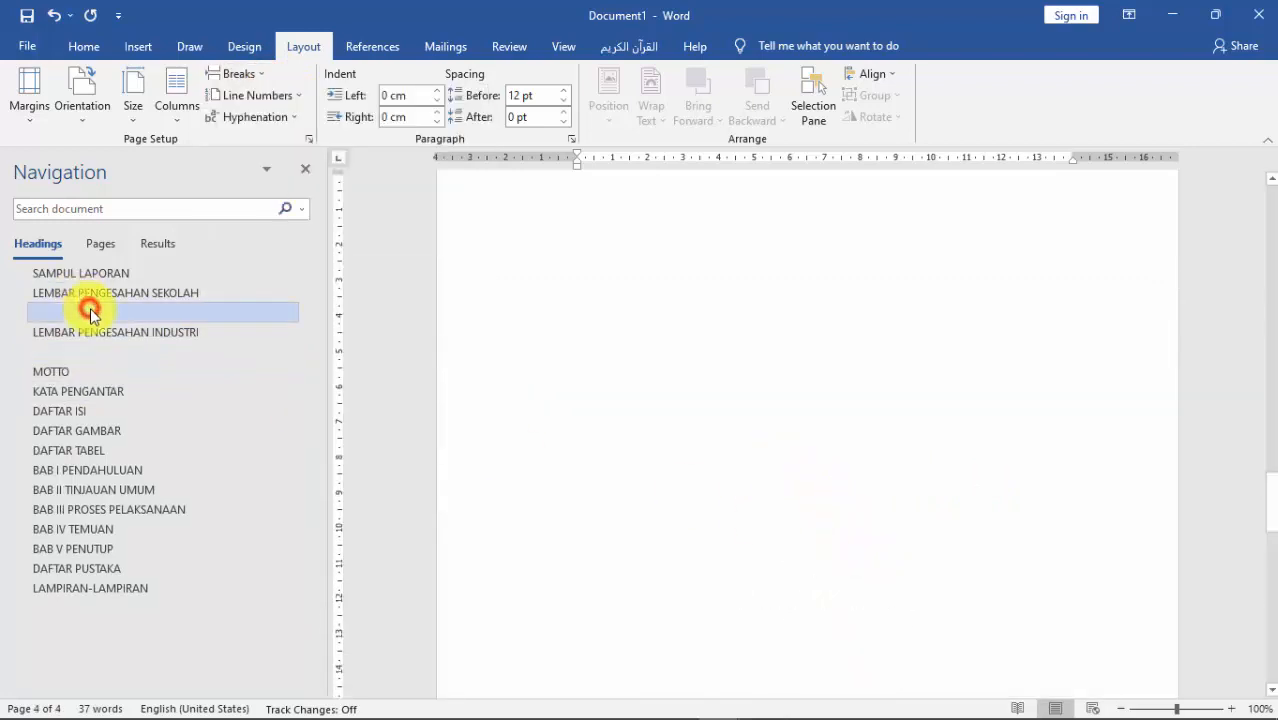
pyautogui.press('Delete')
pyautogui.click(125, 335)
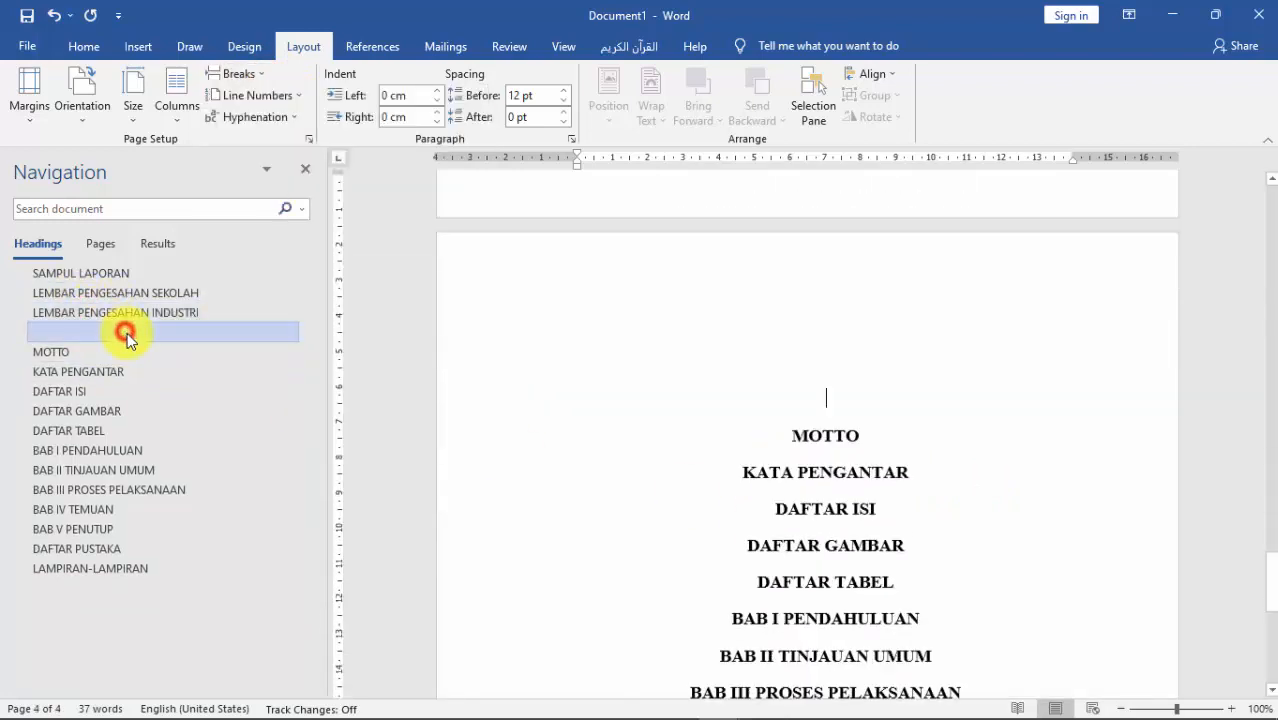
pyautogui.press('Delete')
# Insert a Next Page section break directly after MOTTO and another after KATA PENGANTAR.
pyautogui.scroll(2, 862, 291)
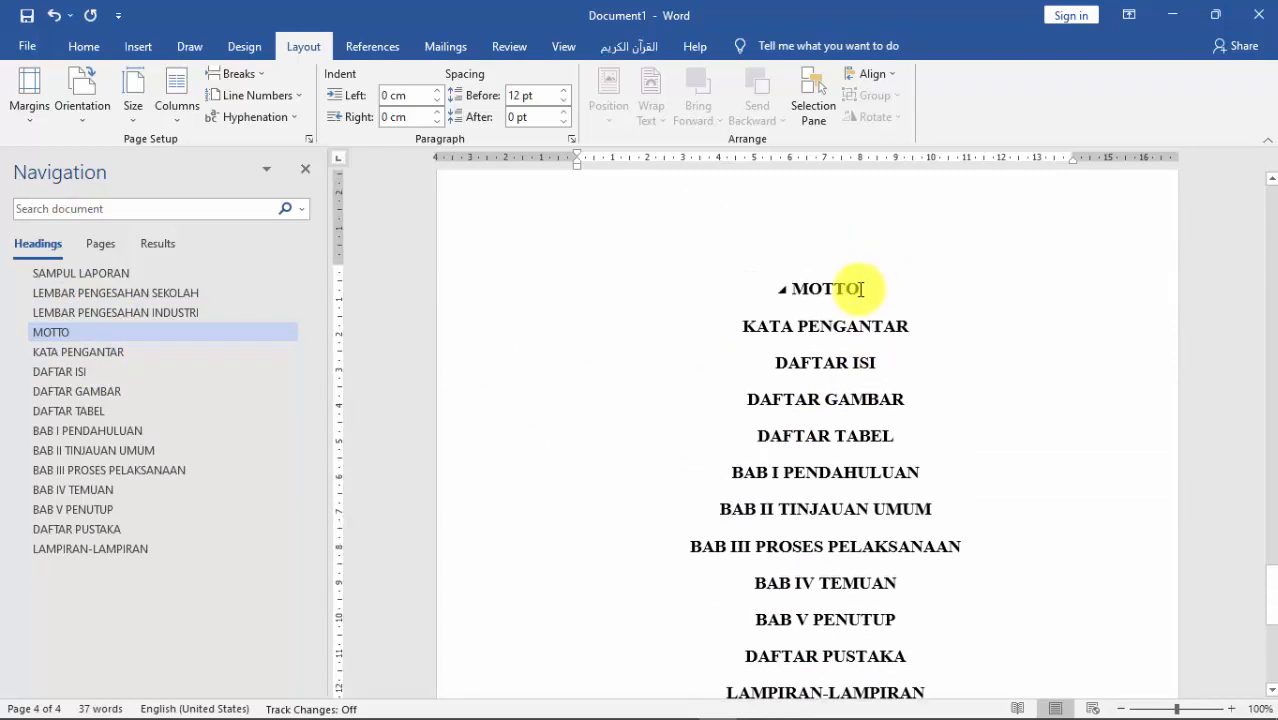
pyautogui.click(243, 76)
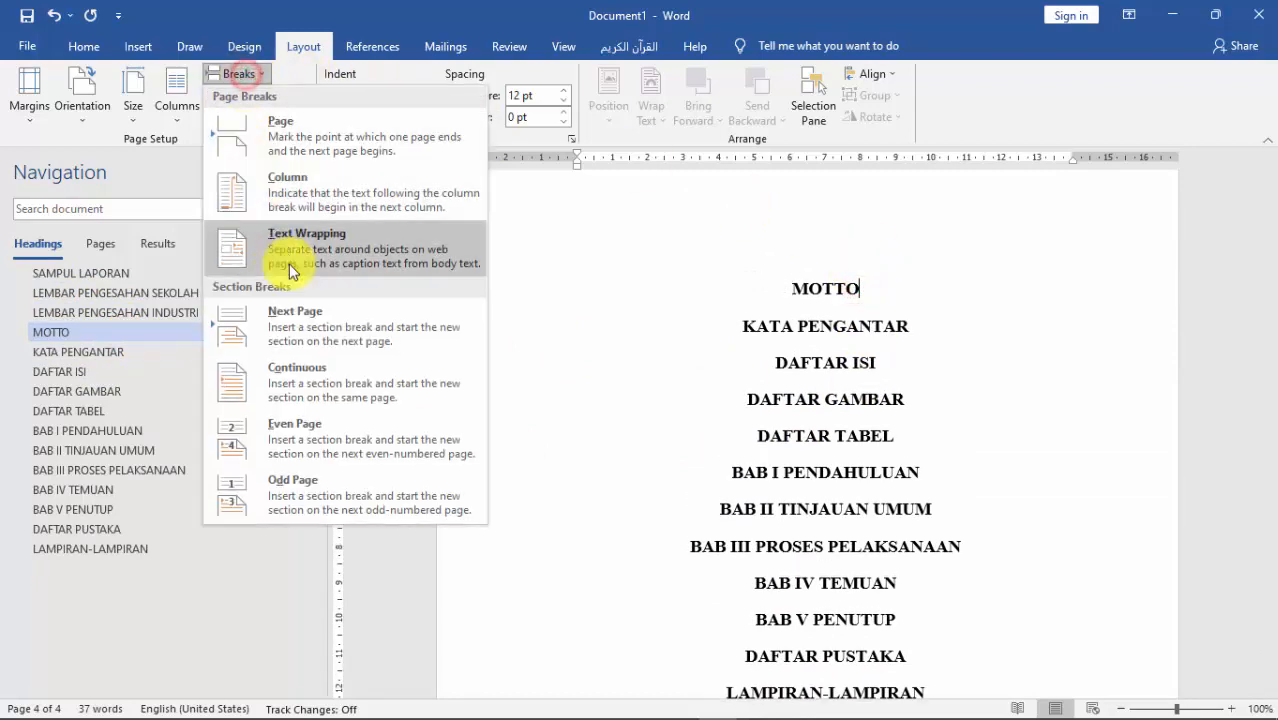
pyautogui.click(314, 320)
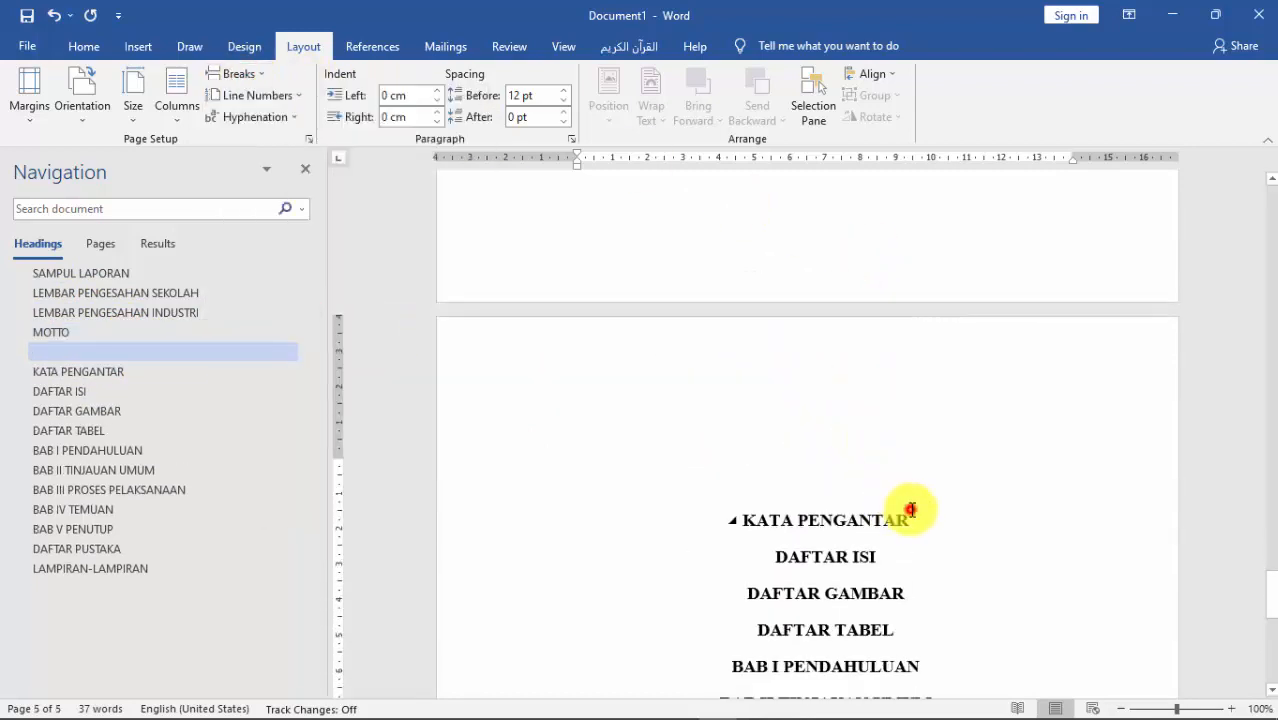
pyautogui.click(910, 510)
pyautogui.click(238, 74)
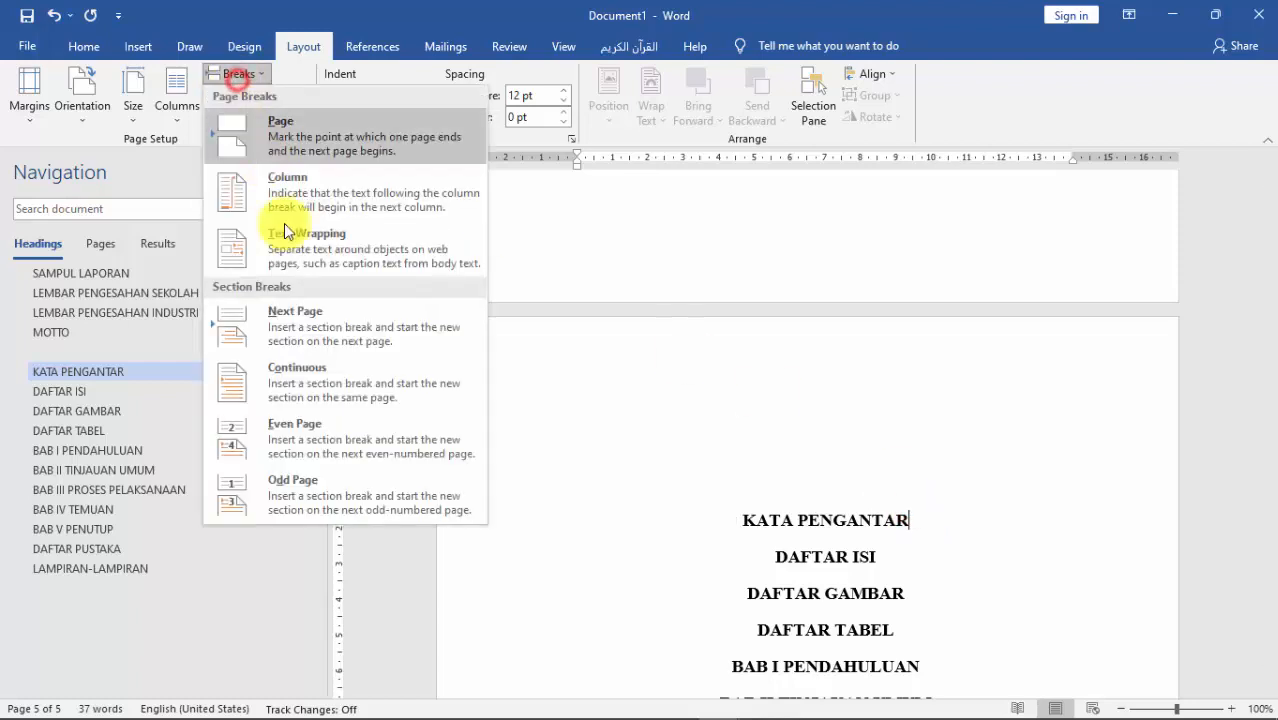
pyautogui.click(307, 336)
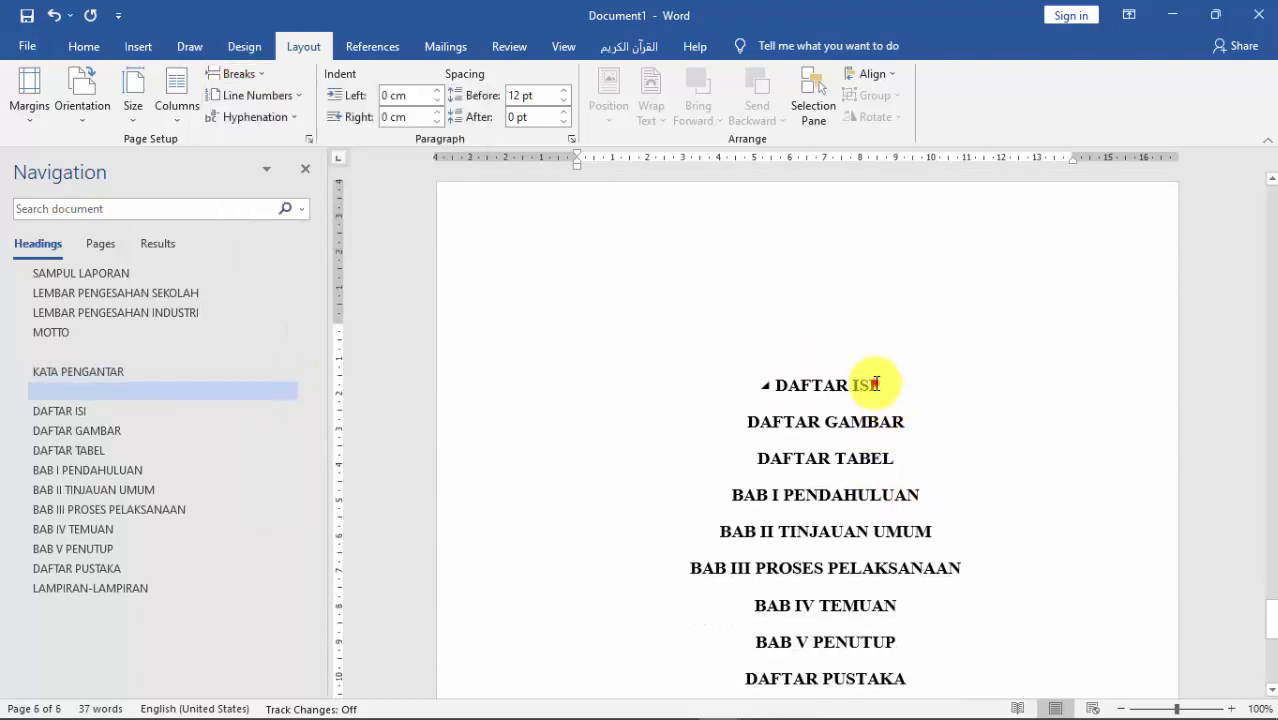
# Insert a Next Page section break directly after DAFTAR ISI and another after DAFTAR GAMBAR.
pyautogui.click(875, 384)
pyautogui.click(238, 76)
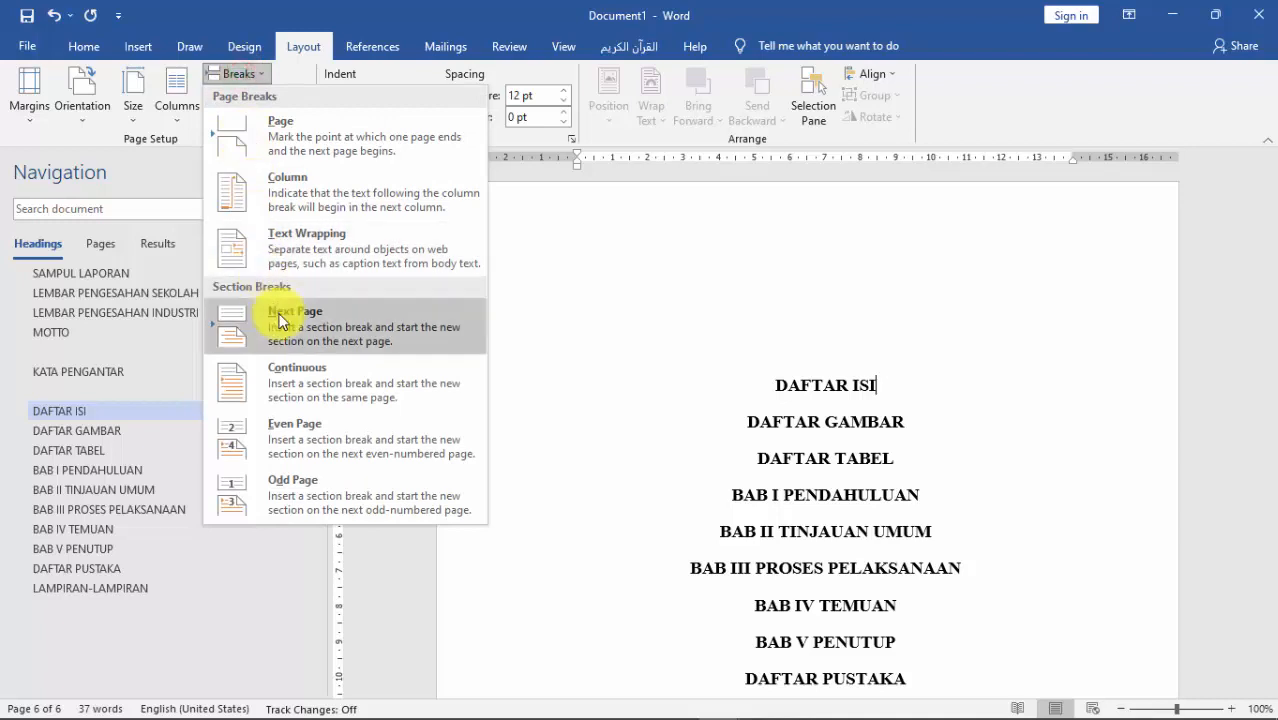
pyautogui.click(281, 320)
pyautogui.click(908, 479)
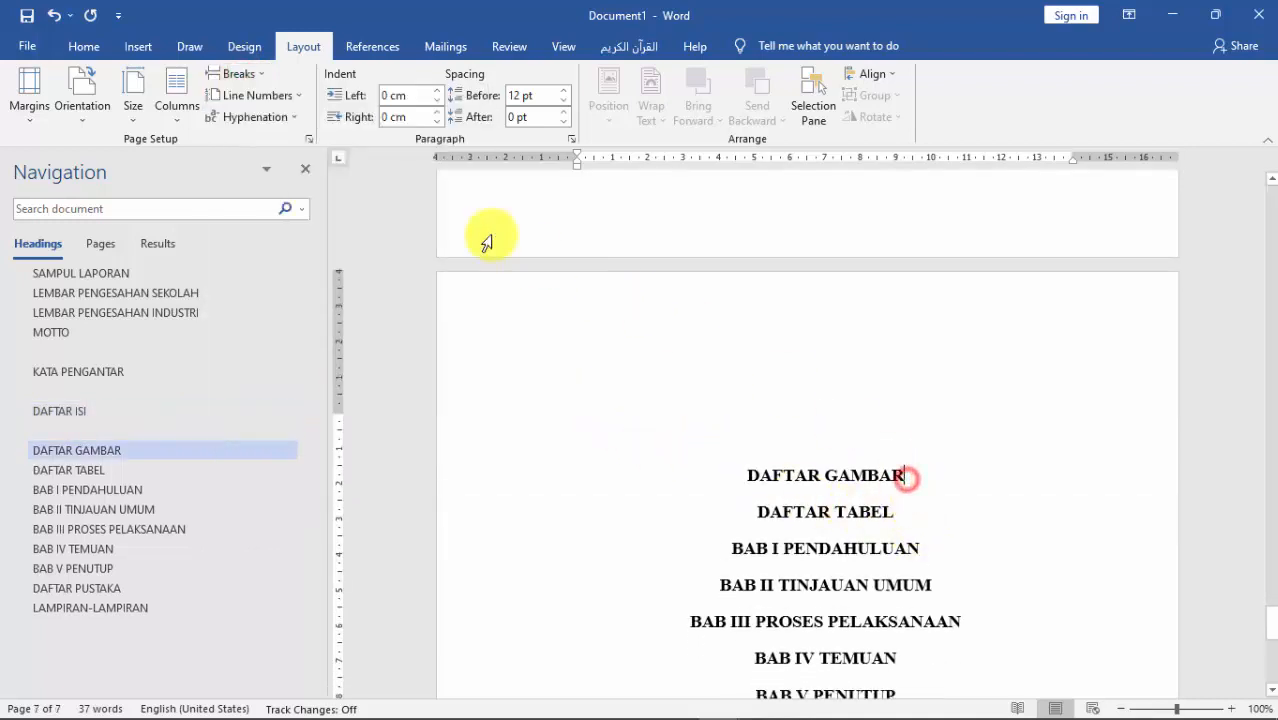
pyautogui.click(341, 324)
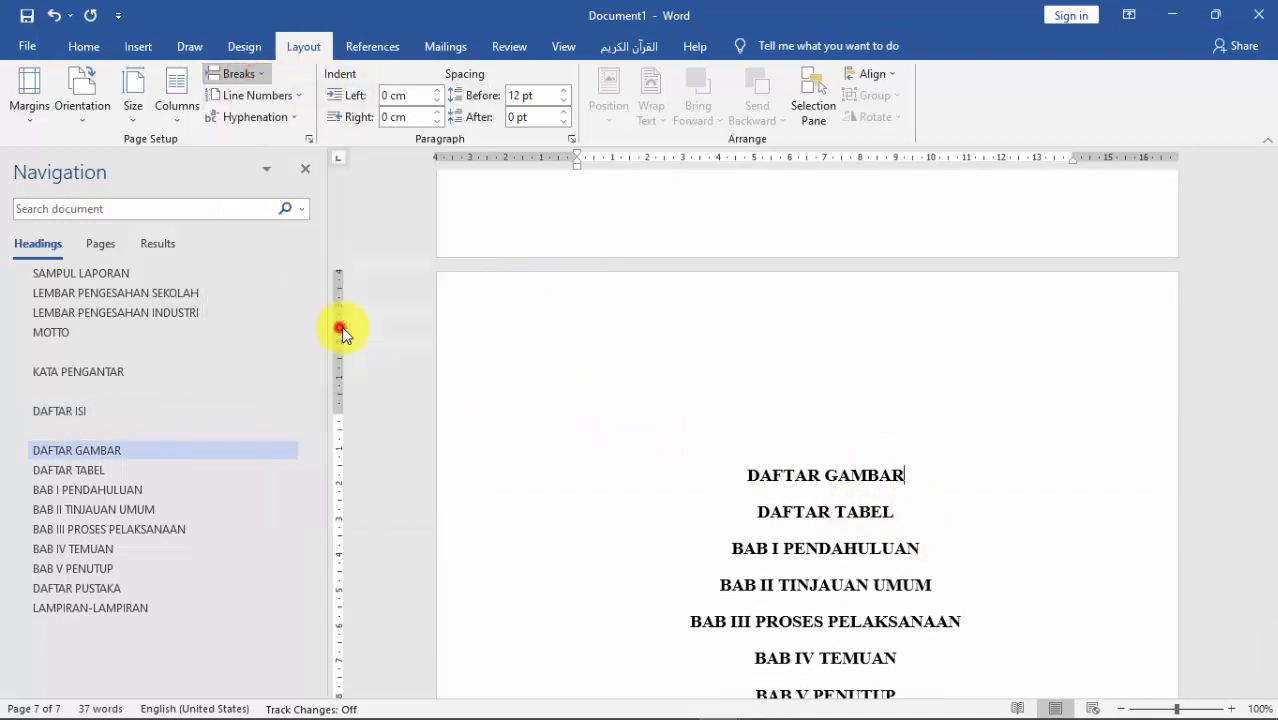
# Insert a Next Page section break directly after DAFTAR TABEL and another after BAB I PENDAHULUAN.
pyautogui.click(902, 522)
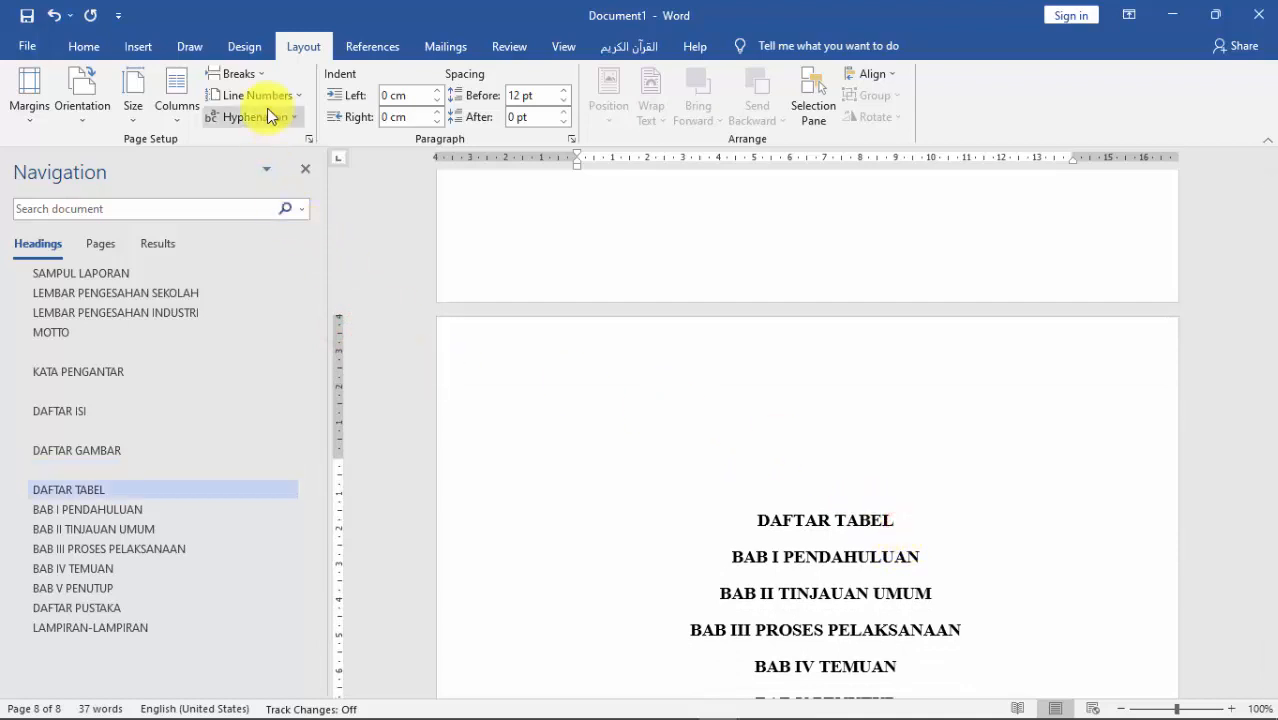
pyautogui.click(250, 82)
pyautogui.click(331, 250)
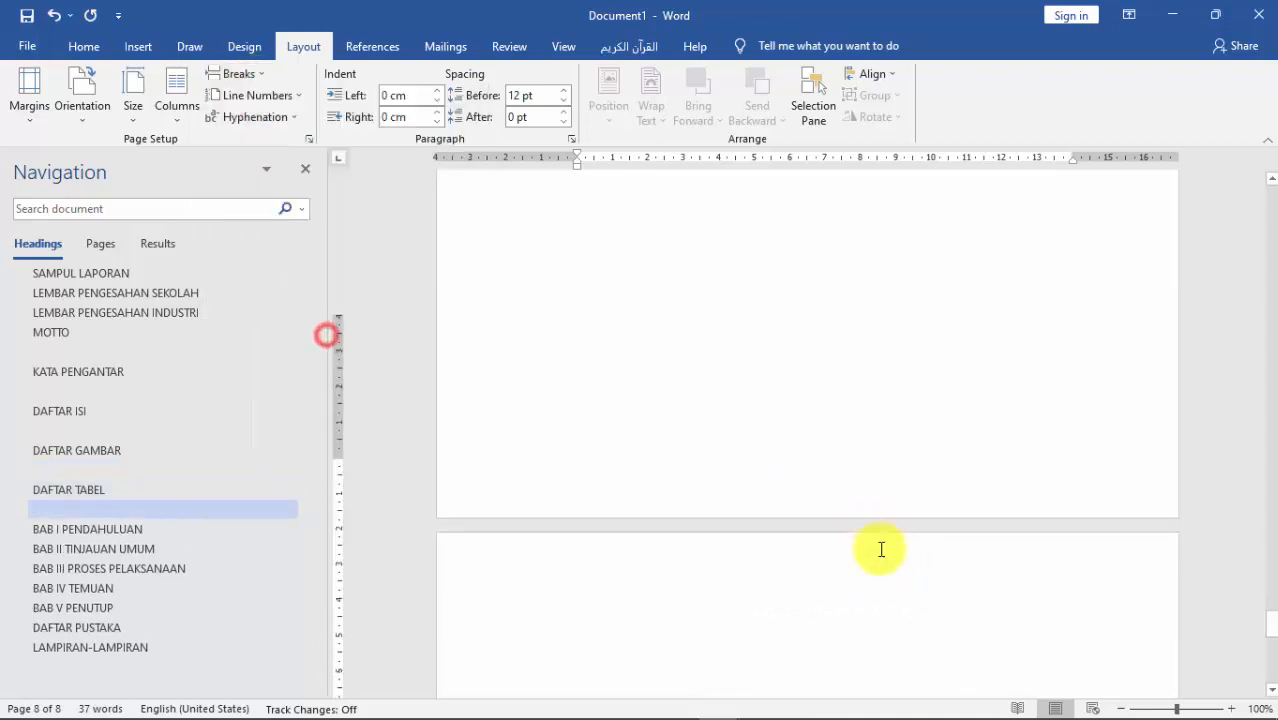
pyautogui.click(918, 473)
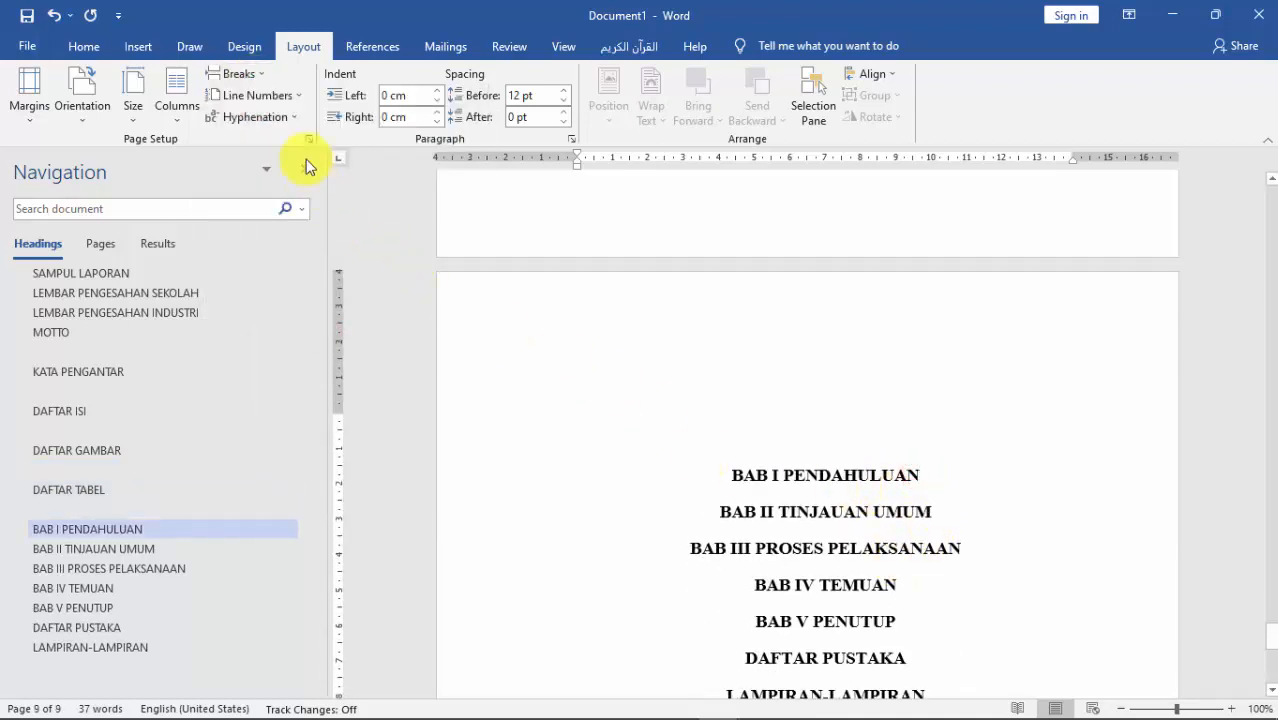
pyautogui.click(244, 76)
pyautogui.click(333, 311)
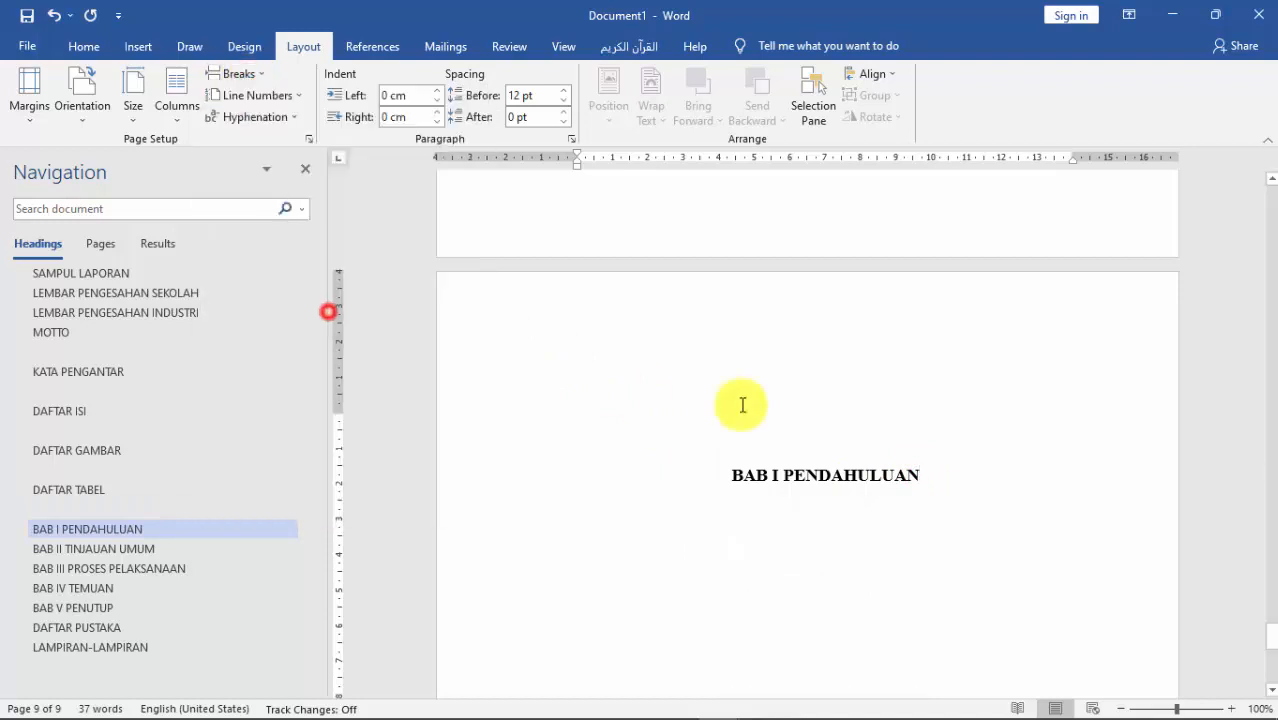
# Insert a Next Page section break directly after BAB II TINJAUAN UMUM and another after BAB III PROSES PELAKSANAAN.
pyautogui.click(949, 480)
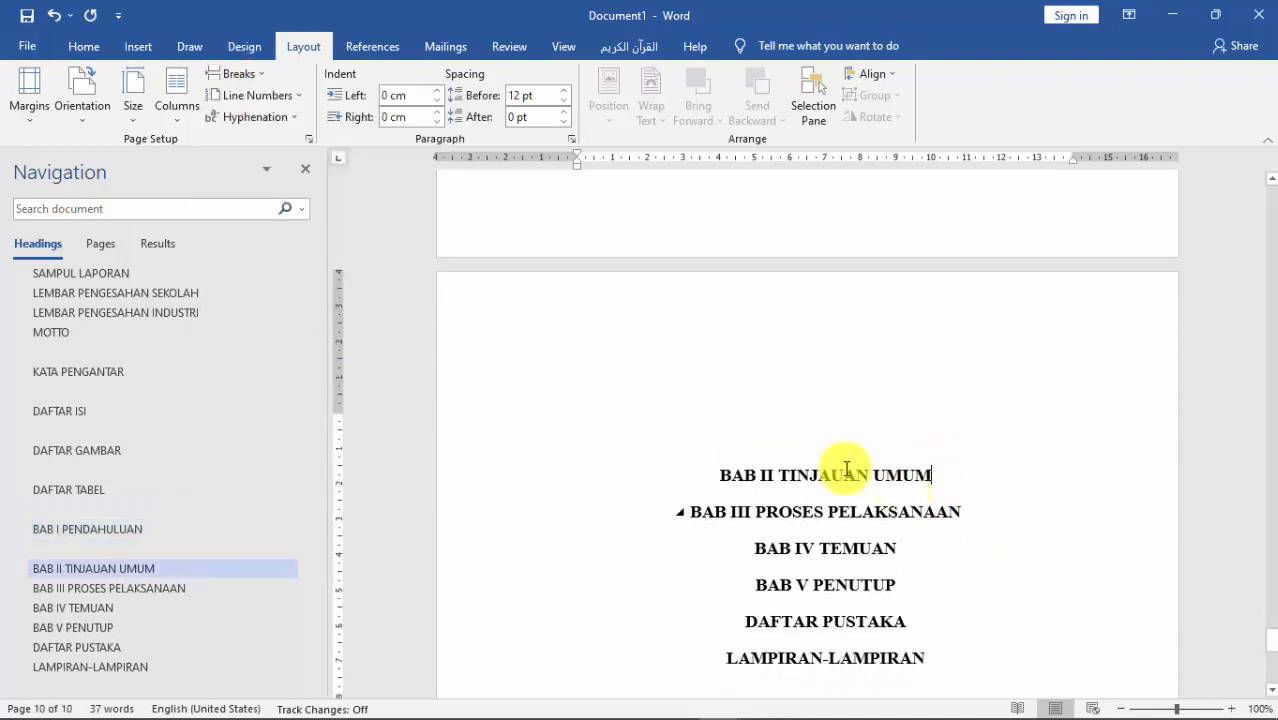
pyautogui.click(241, 76)
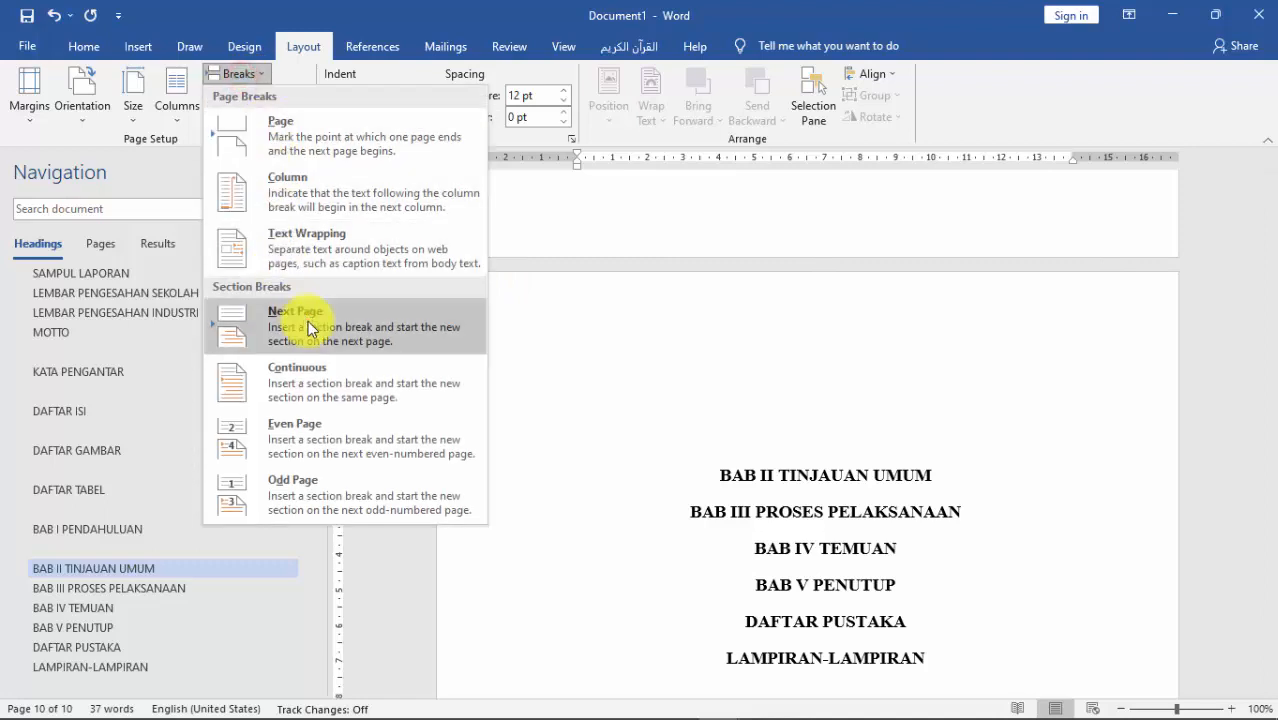
pyautogui.click(308, 245)
pyautogui.click(965, 341)
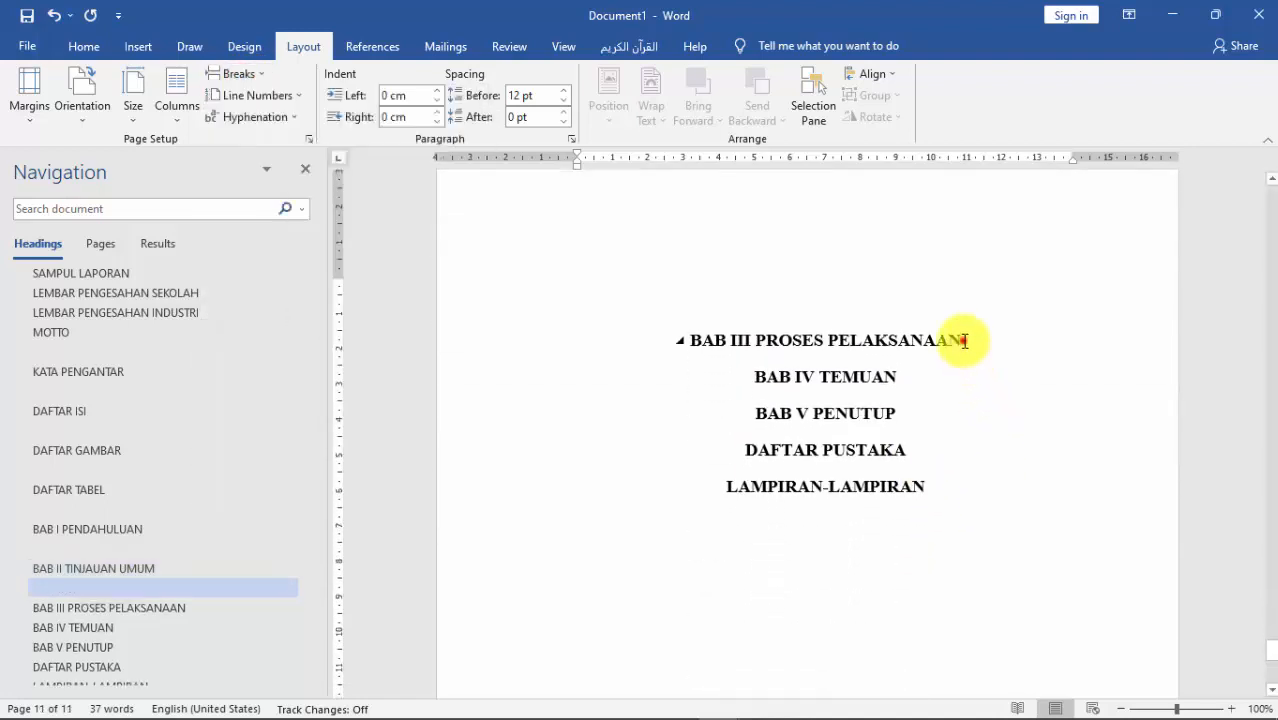
pyautogui.click(237, 78)
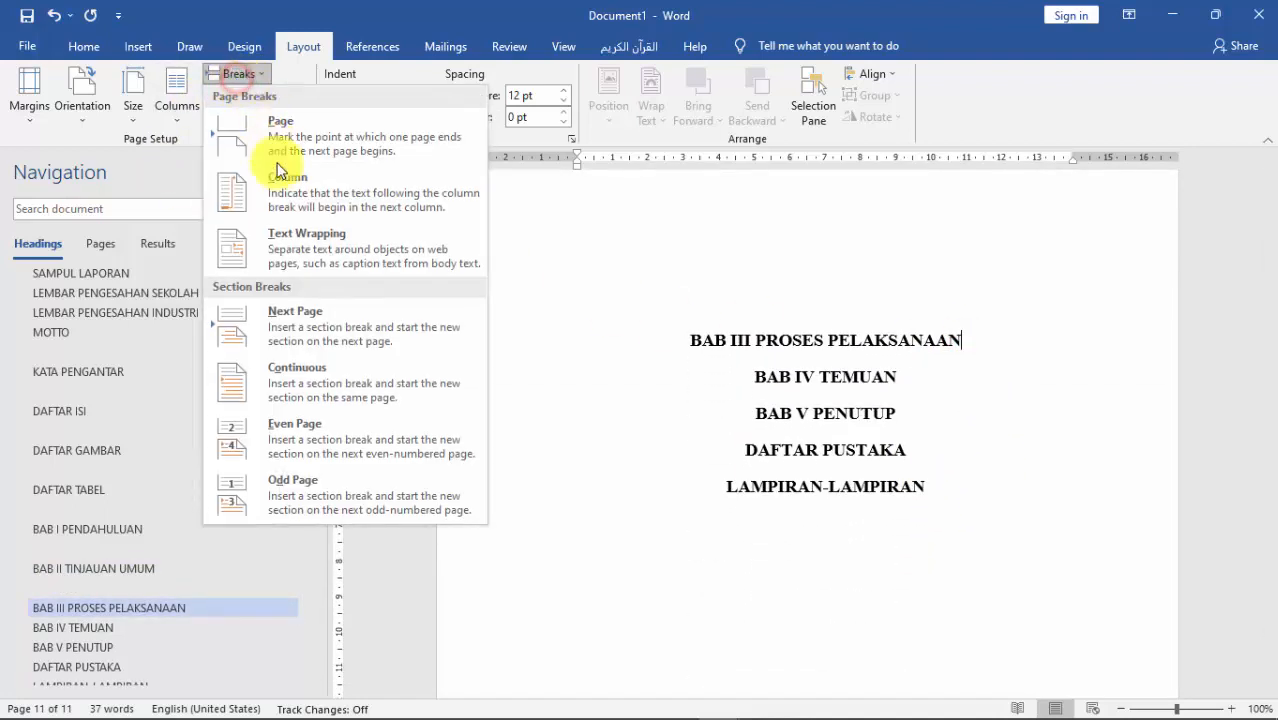
pyautogui.click(334, 321)
# Insert a Next Page section break directly after BAB IV TEMUAN and another after BAB V PENUTUP.
pyautogui.scroll(-4, 686, 453)
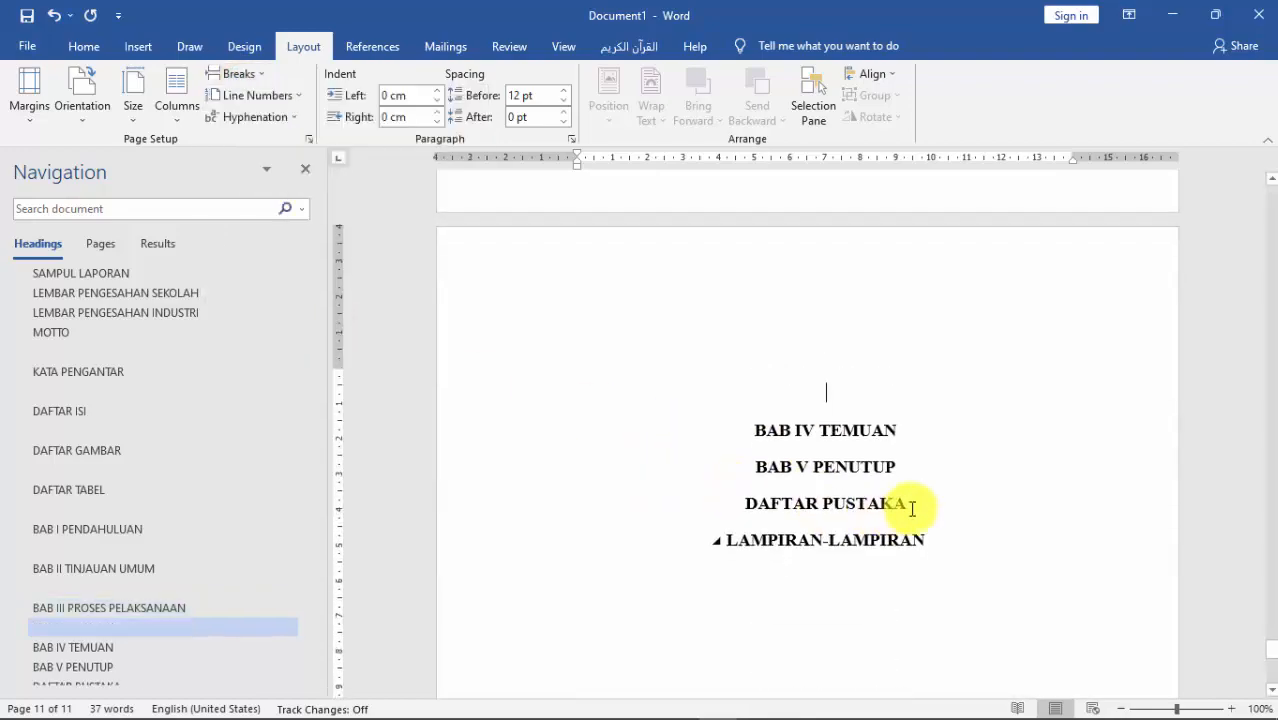
pyautogui.click(910, 436)
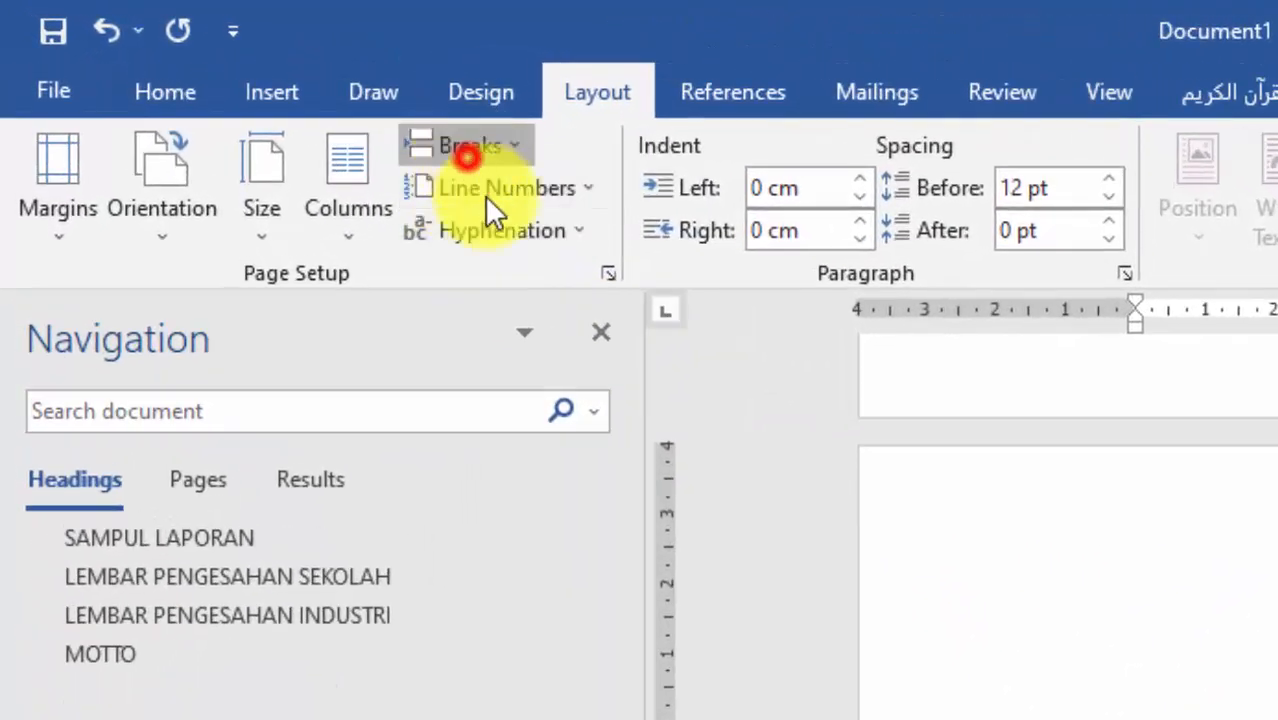
pyautogui.click(467, 150)
pyautogui.click(580, 612)
pyautogui.click(895, 519)
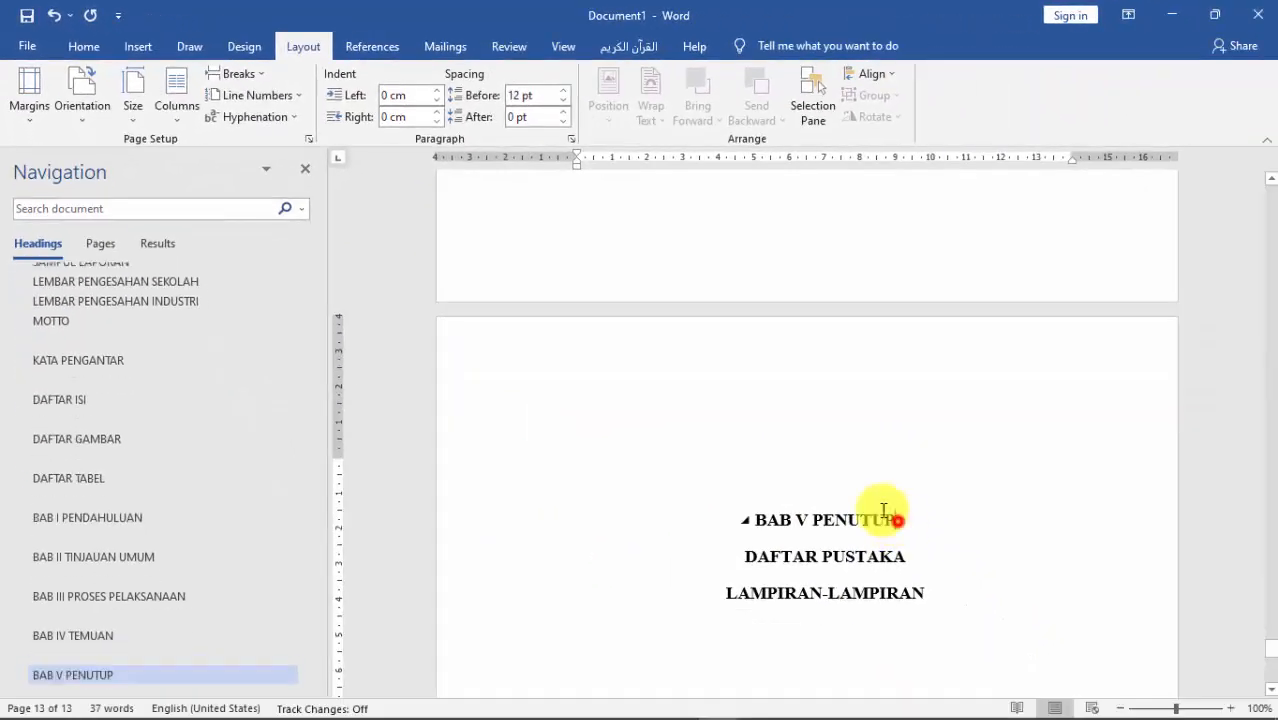
pyautogui.click(238, 74)
pyautogui.click(303, 312)
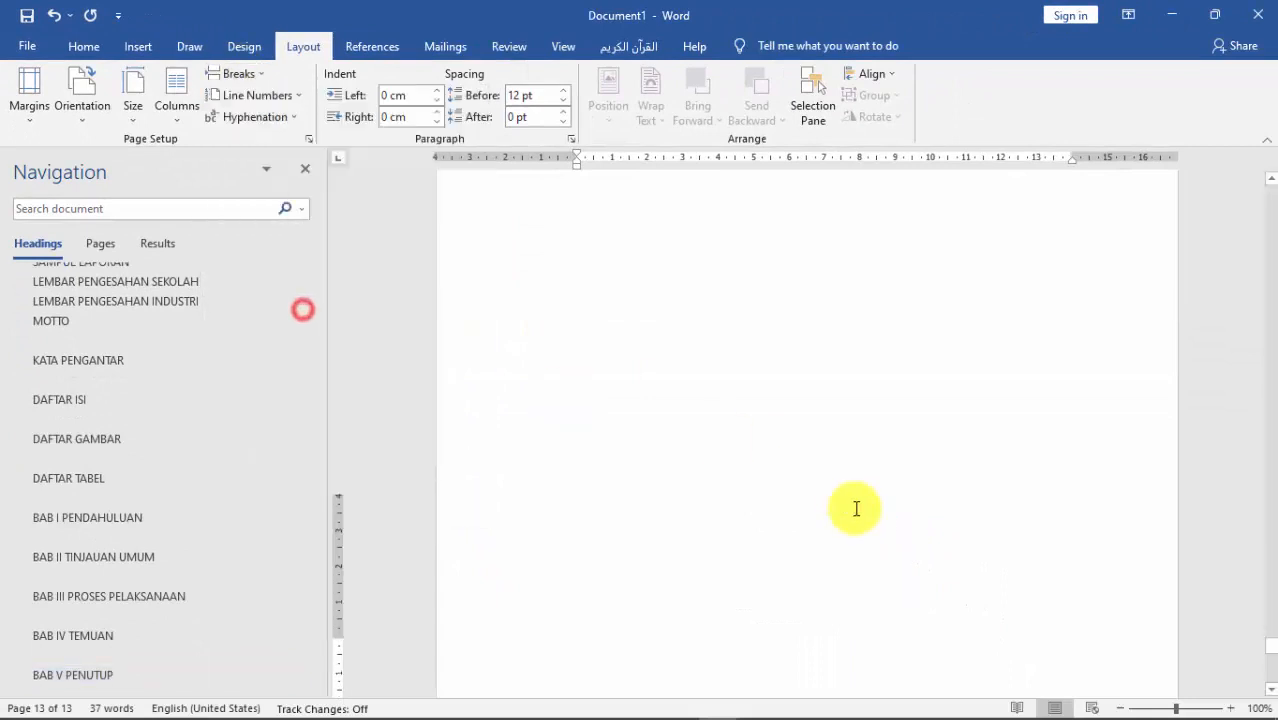
# Insert a Next Page section break directly after DAFTAR PUSTAKA.
pyautogui.click(914, 477)
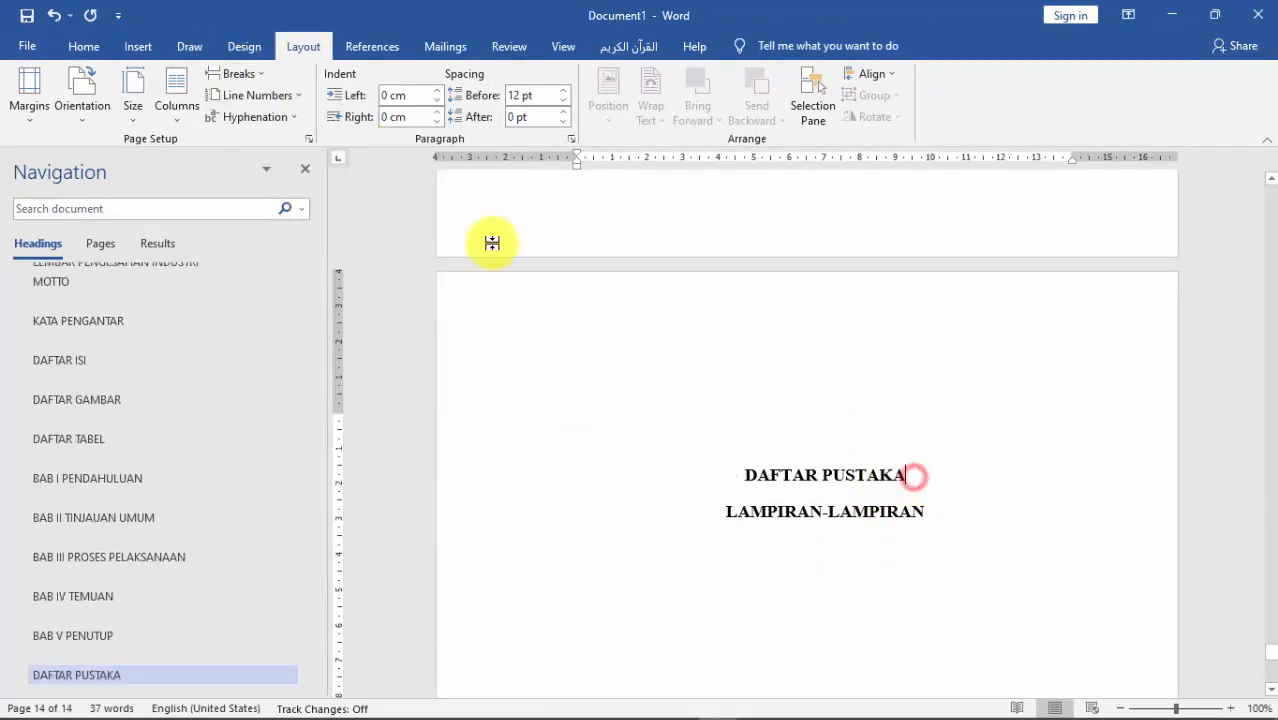
pyautogui.click(228, 74)
pyautogui.click(302, 337)
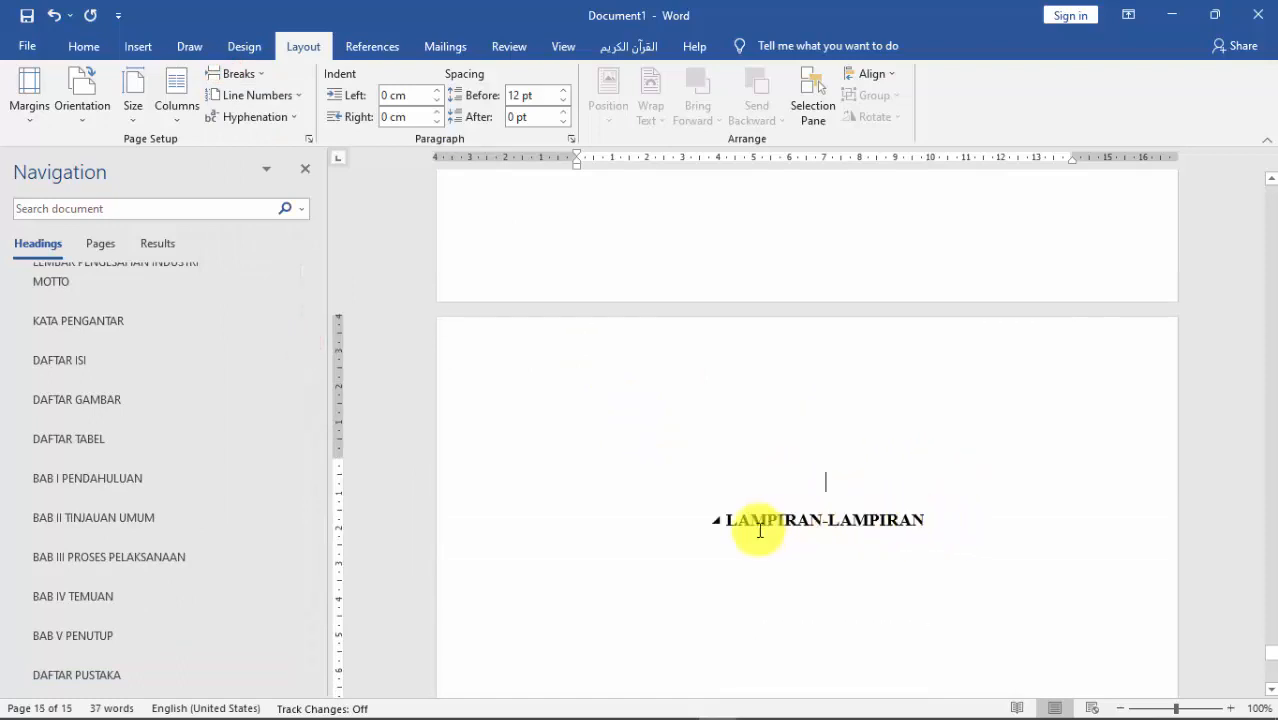
# Delete the empty heading lines above LAMPIRAN-LAMPIRAN, DAFTAR PUSTAKA, BAB V PENUTUP and BAB IV TEMUAN.
pyautogui.press('Delete')
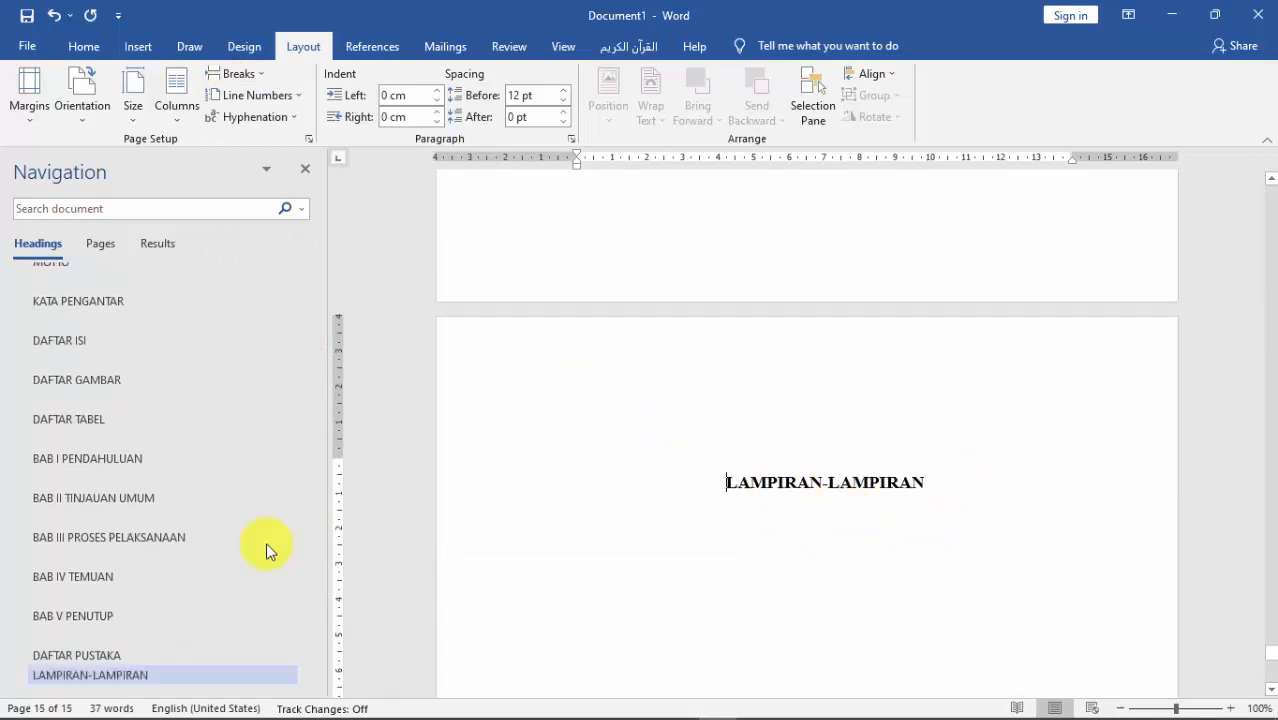
pyautogui.click(138, 630)
pyautogui.press('Delete')
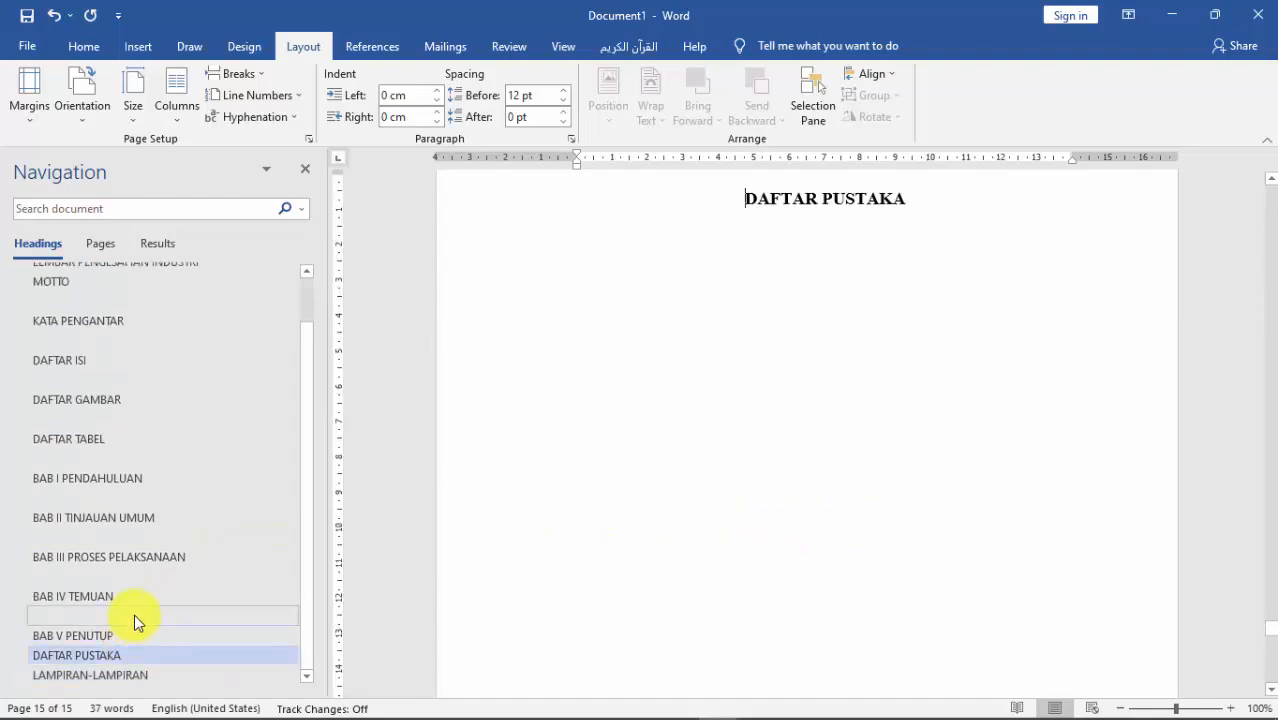
pyautogui.click(132, 614)
pyautogui.press('Delete')
pyautogui.click(133, 597)
pyautogui.press('Delete')
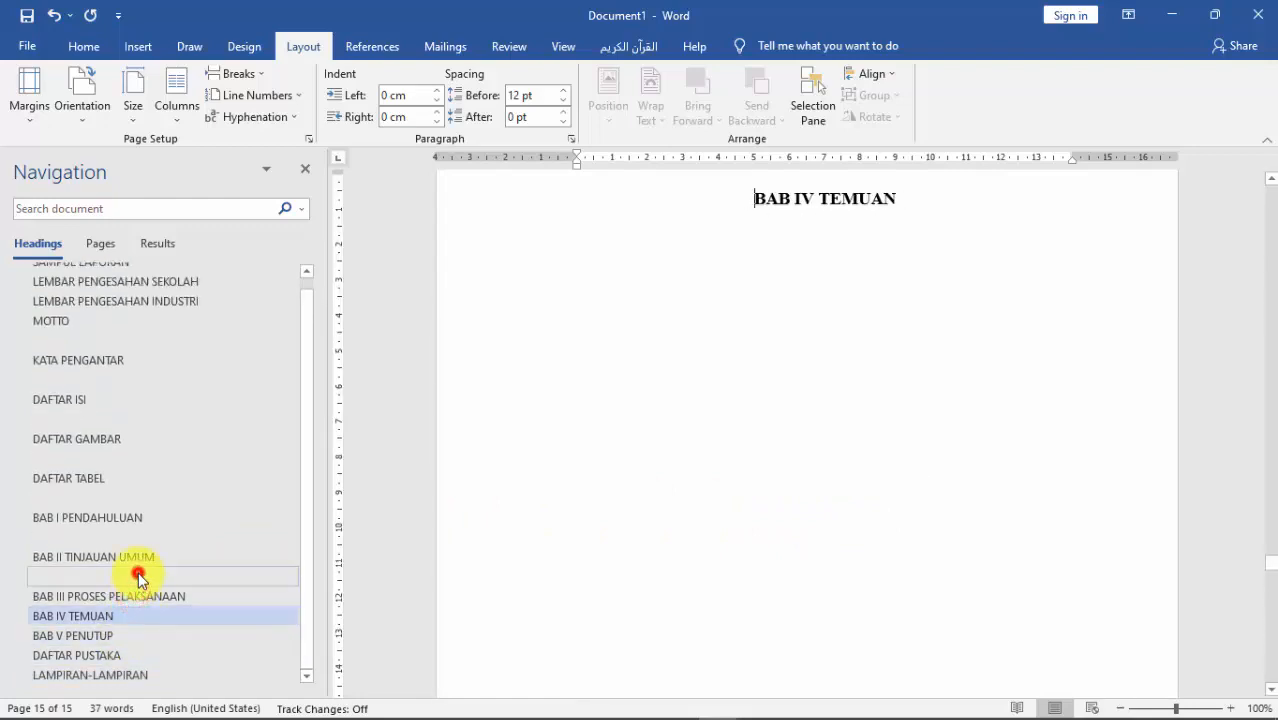
# Delete the empty heading lines above BAB III PROSES PELAKSANAAN, BAB II TINJAUAN UMUM and BAB I PENDAHULUAN.
pyautogui.click(135, 494)
pyautogui.press('Delete')
pyautogui.click(137, 553)
pyautogui.press('Delete')
pyautogui.click(136, 507)
pyautogui.press('Delete')
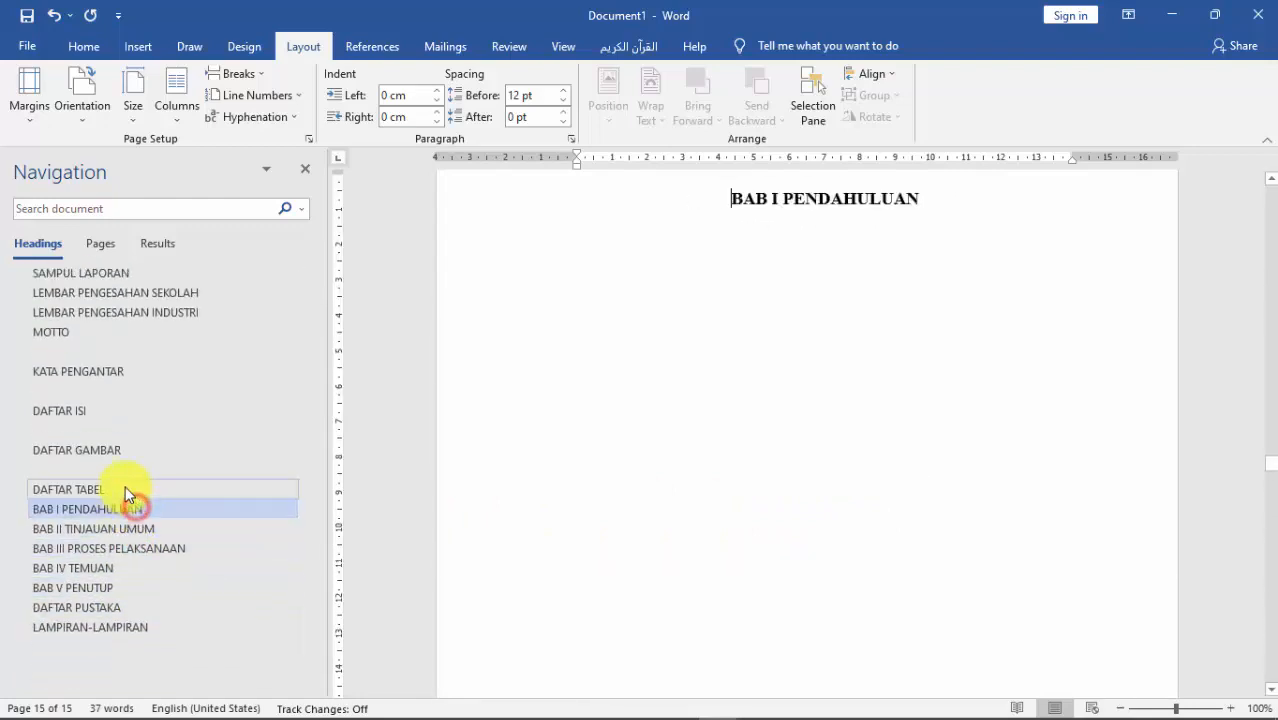
# Delete the empty heading lines above DAFTAR TABEL, DAFTAR GAMBAR, DAFTAR ISI and KATA PENGANTAR.
pyautogui.click(124, 474)
pyautogui.press('Delete')
pyautogui.click(122, 427)
pyautogui.press('Delete')
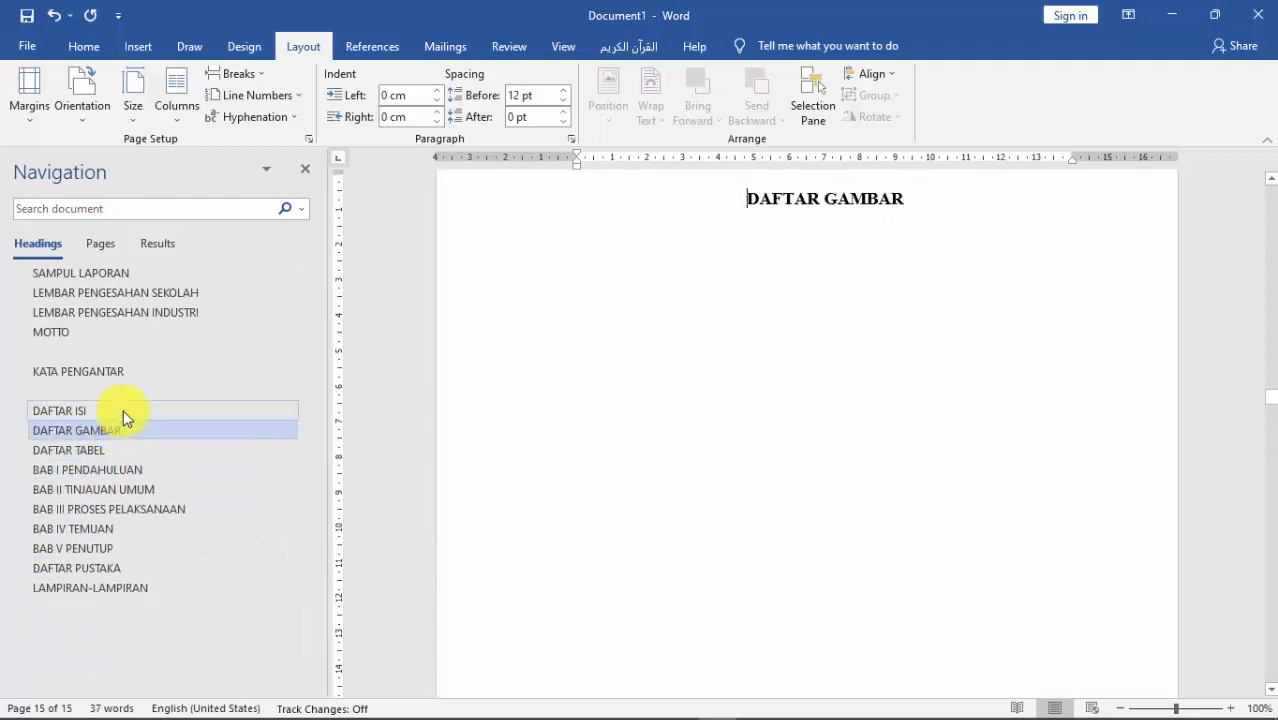
pyautogui.click(113, 390)
pyautogui.press('Delete')
pyautogui.click(117, 352)
pyautogui.press('Delete')
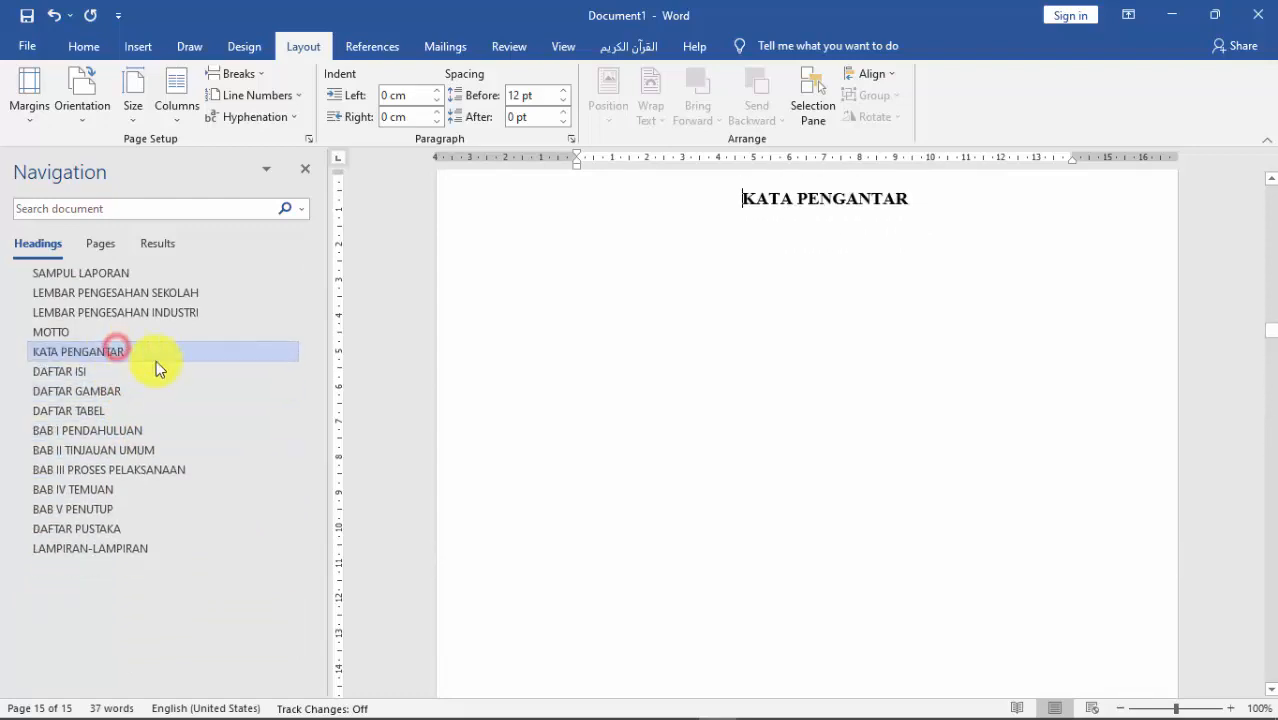
# Go through the headings from SAMPUL LAPORAN to DAFTAR ISI and check the page each one starts on.
pyautogui.scroll(1, 765, 351)
pyautogui.scroll(10, 395, 440)
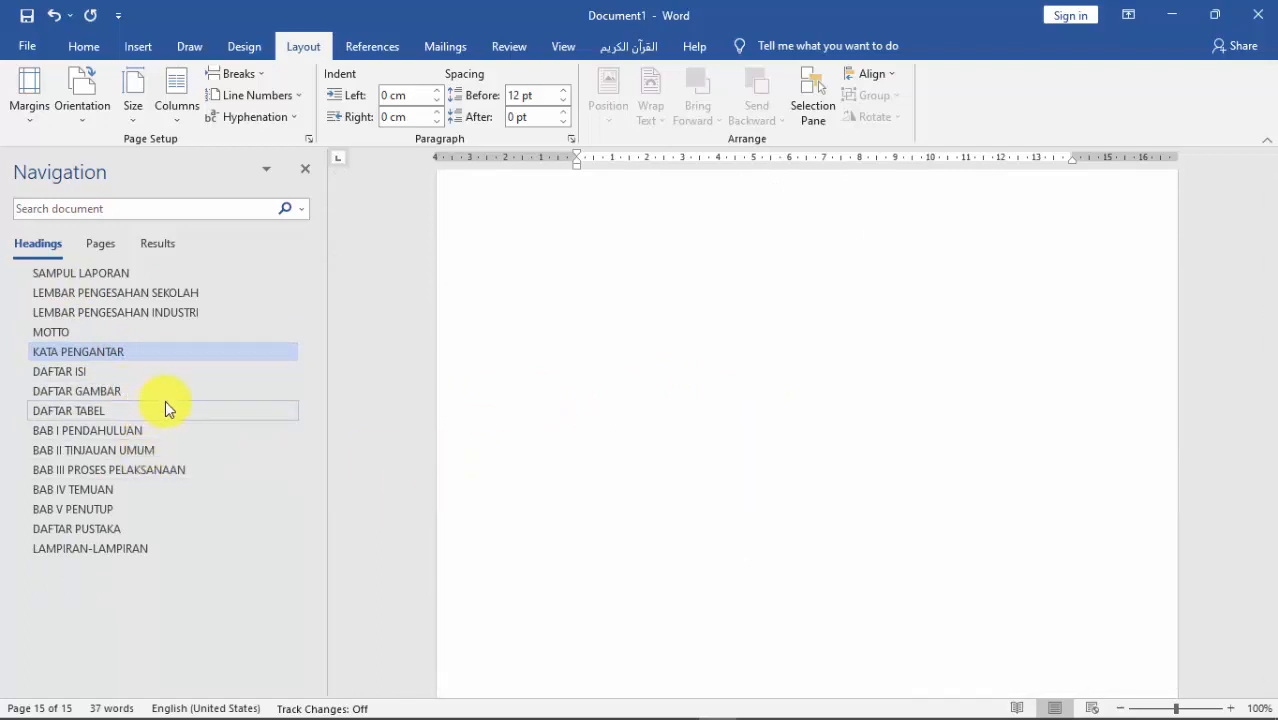
pyautogui.click(84, 280)
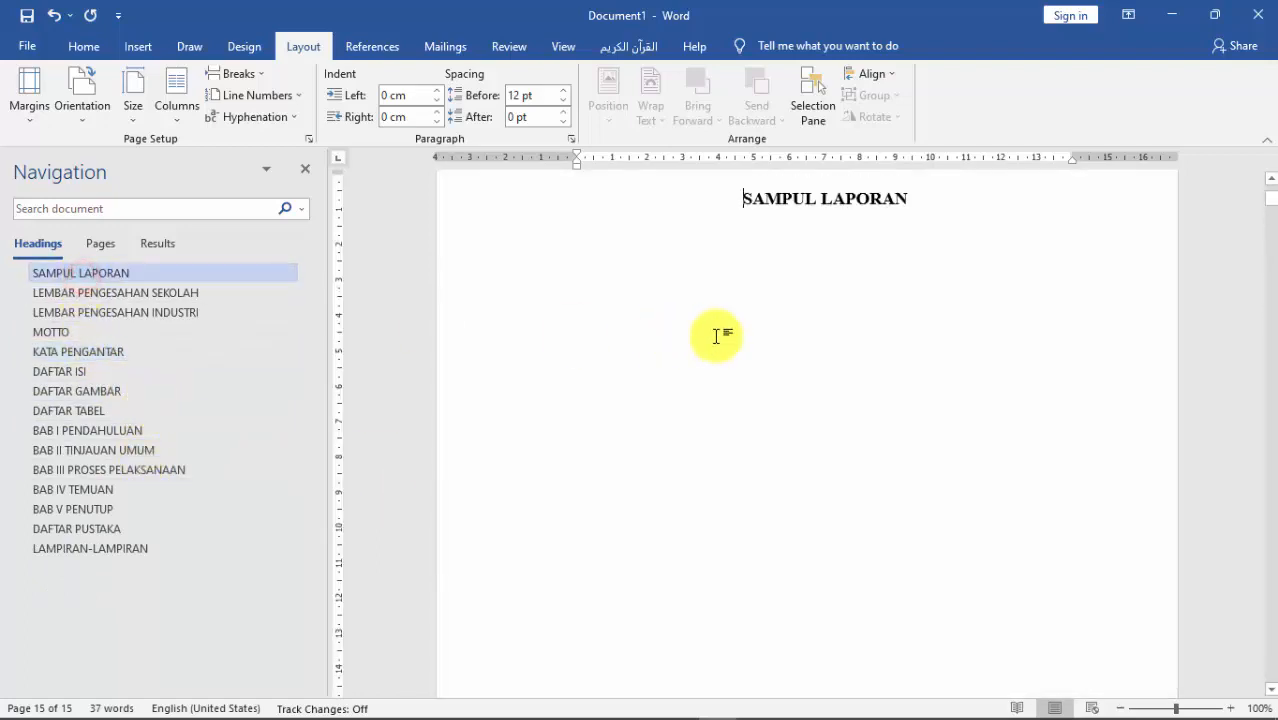
pyautogui.click(177, 294)
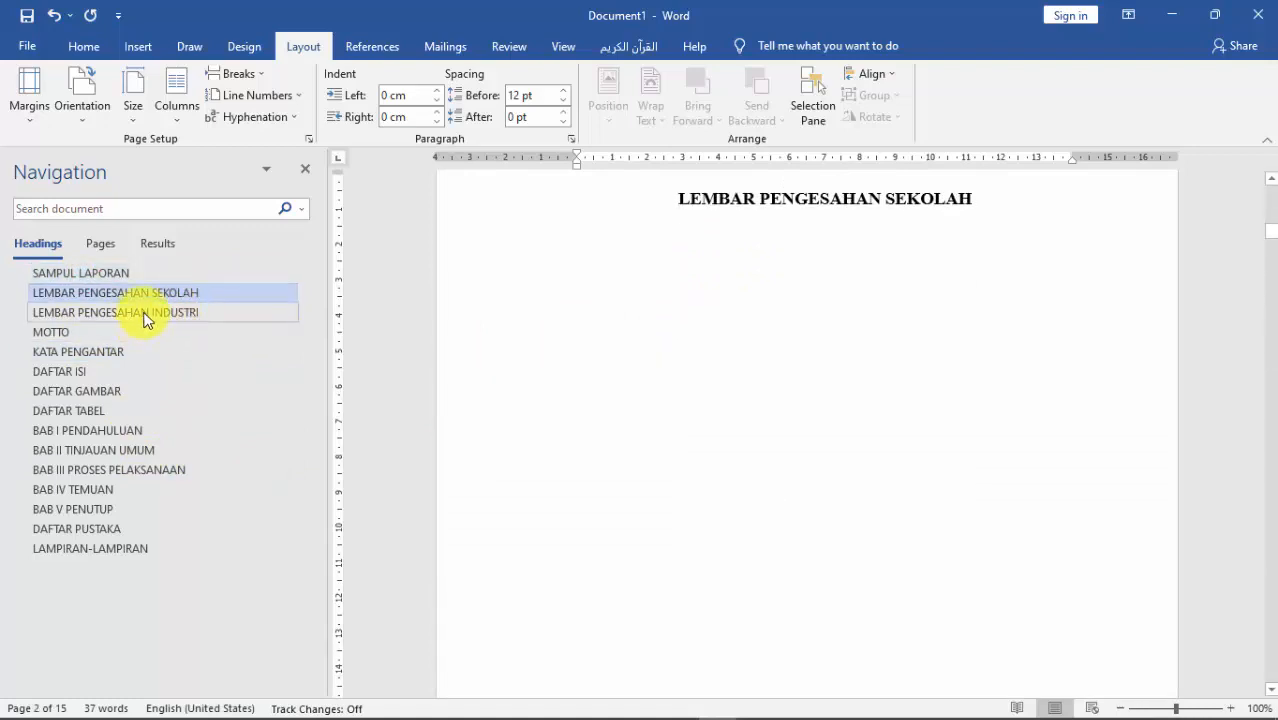
pyautogui.click(143, 314)
pyautogui.click(50, 334)
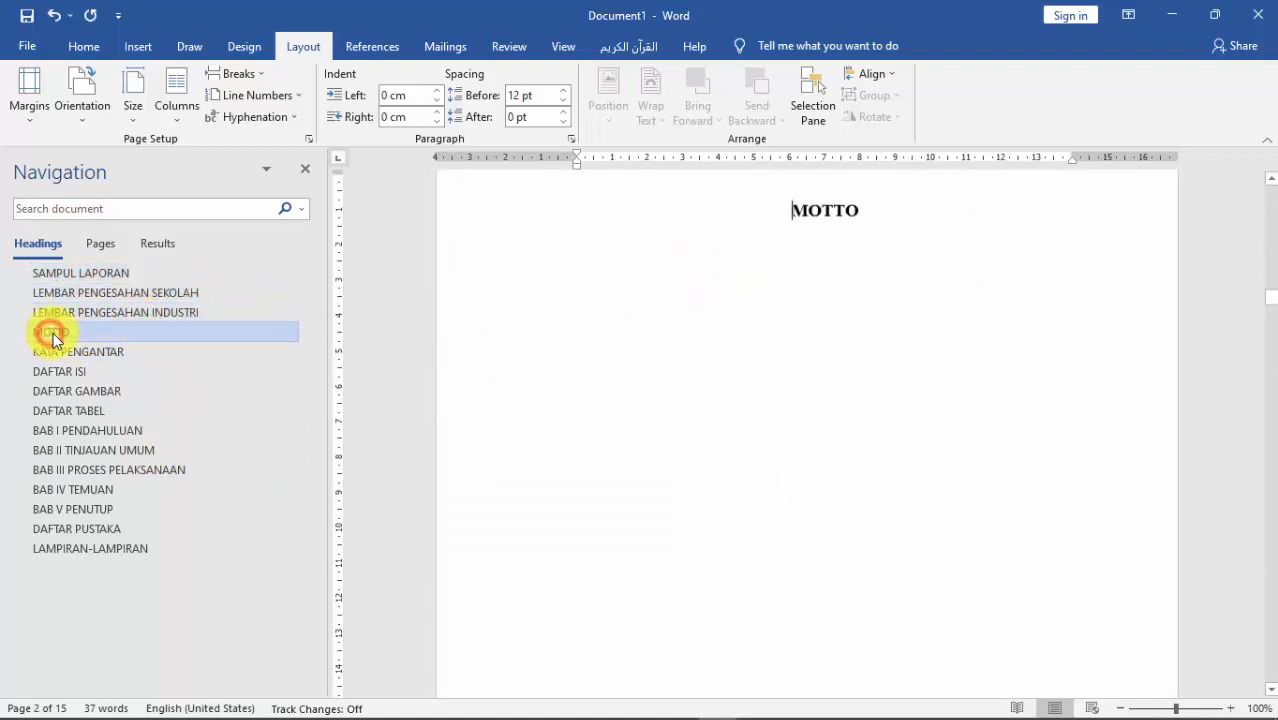
pyautogui.click(74, 352)
pyautogui.click(81, 374)
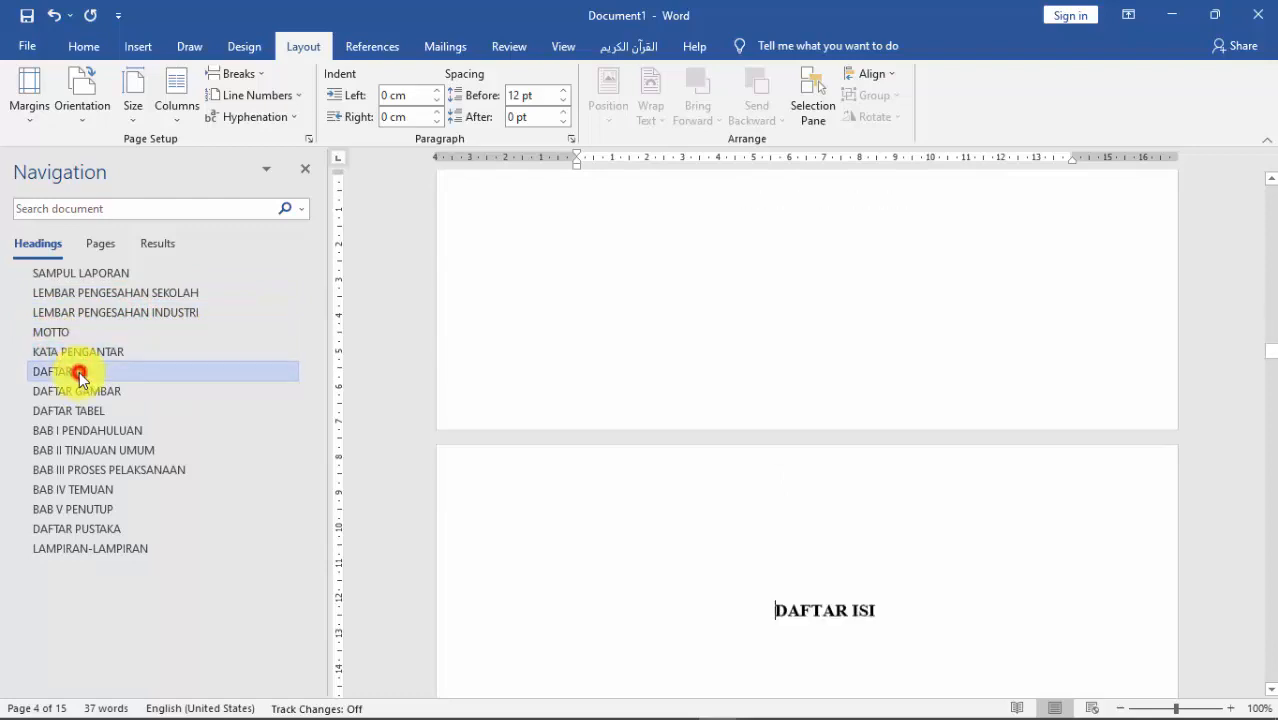